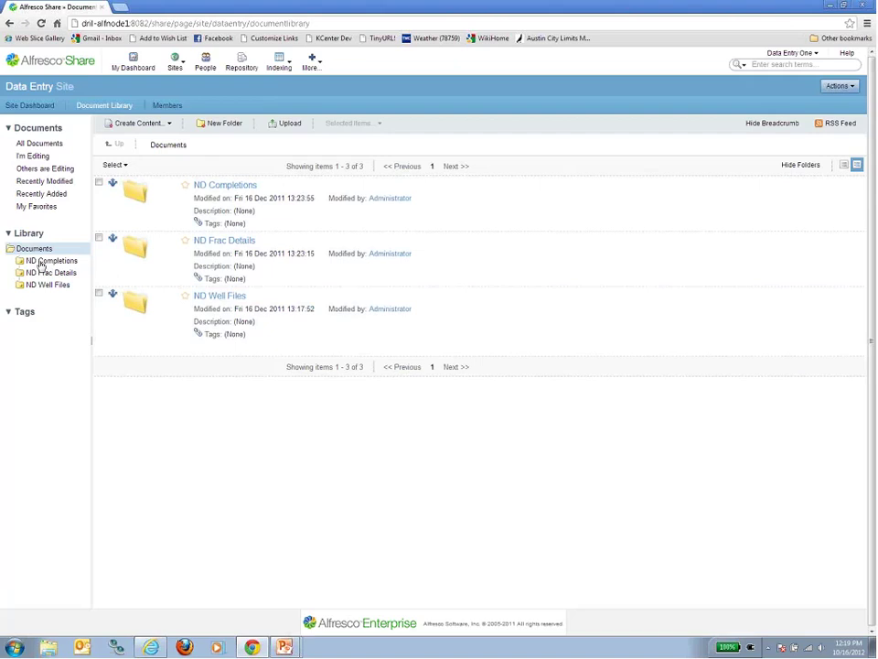
Open ND Completions › dataentry1 › Pending and bring up the Indexing queue menu.
{"action": "left_click", "coordinate": [40, 262]}
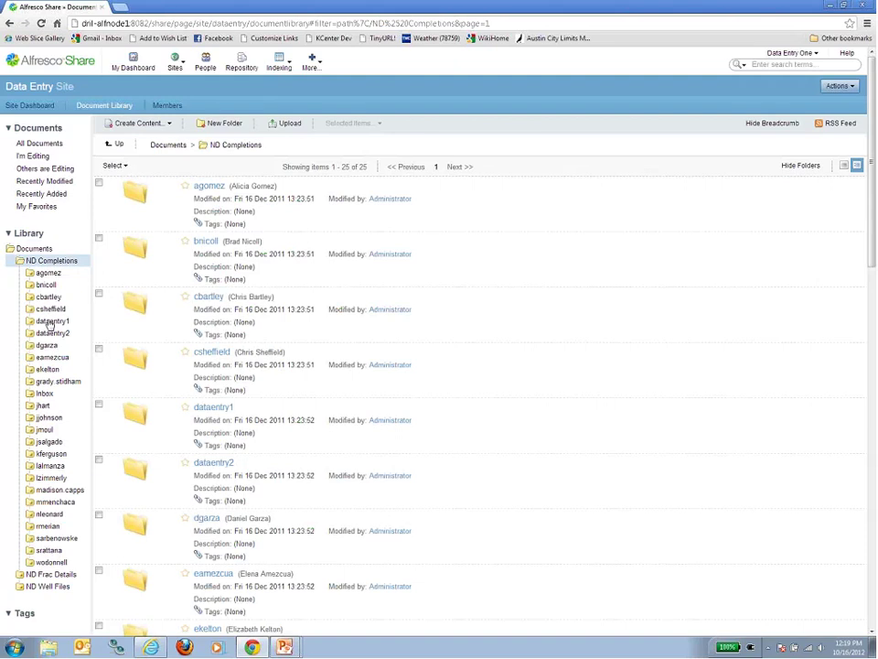
{"action": "left_click", "coordinate": [50, 322]}
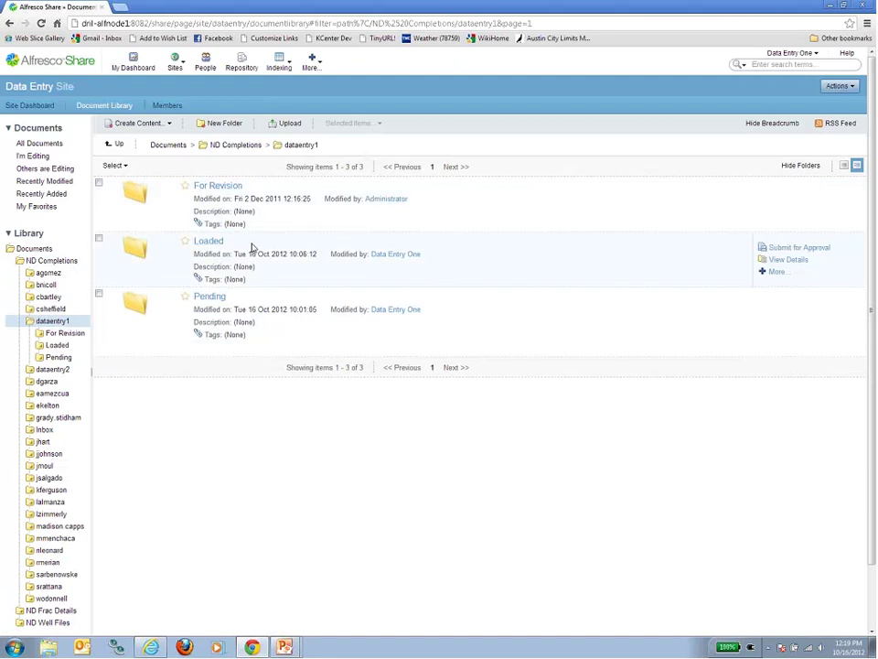
{"action": "left_click", "coordinate": [210, 296]}
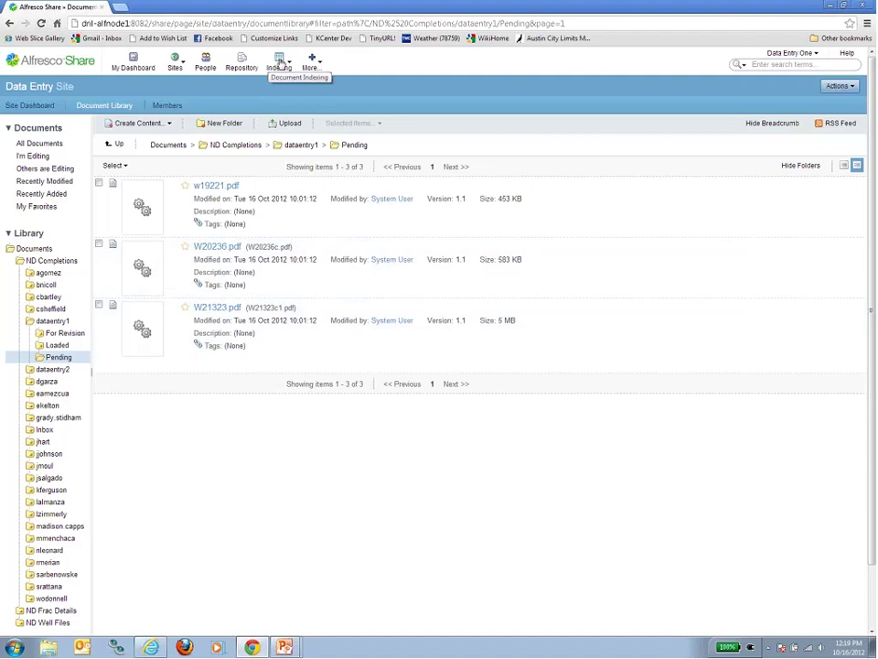
{"action": "left_click", "coordinate": [280, 61]}
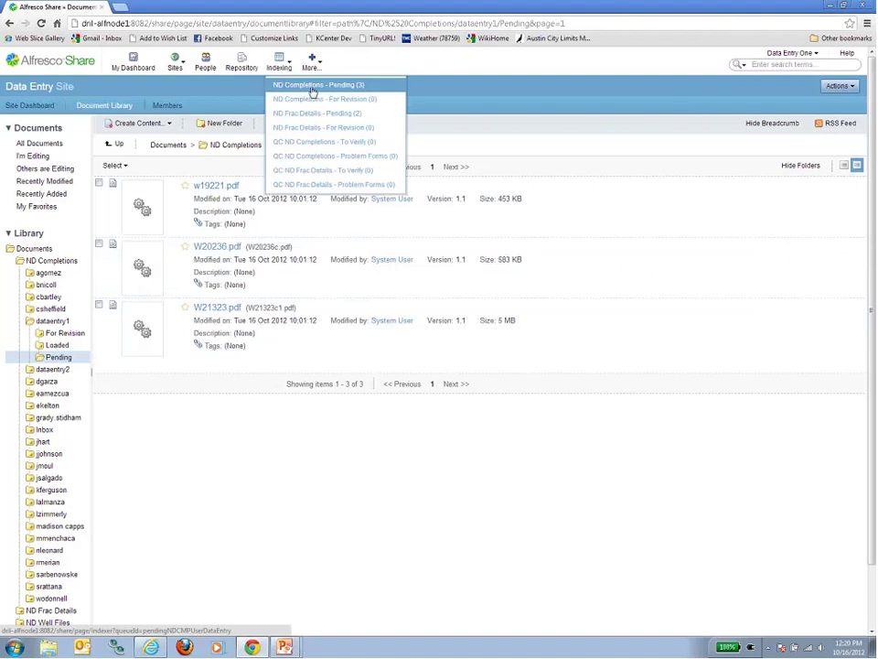
Open the 'ND Completions - Pending (3)' queue to edit w19221.pdf's metadata.
{"action": "left_click", "coordinate": [311, 86]}
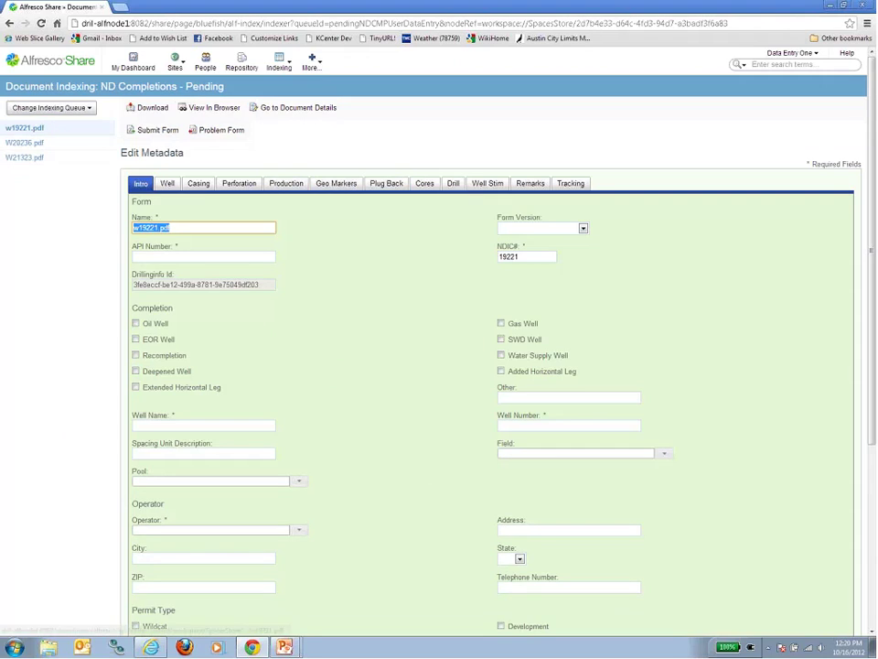
{"action": "right_click", "coordinate": [216, 114]}
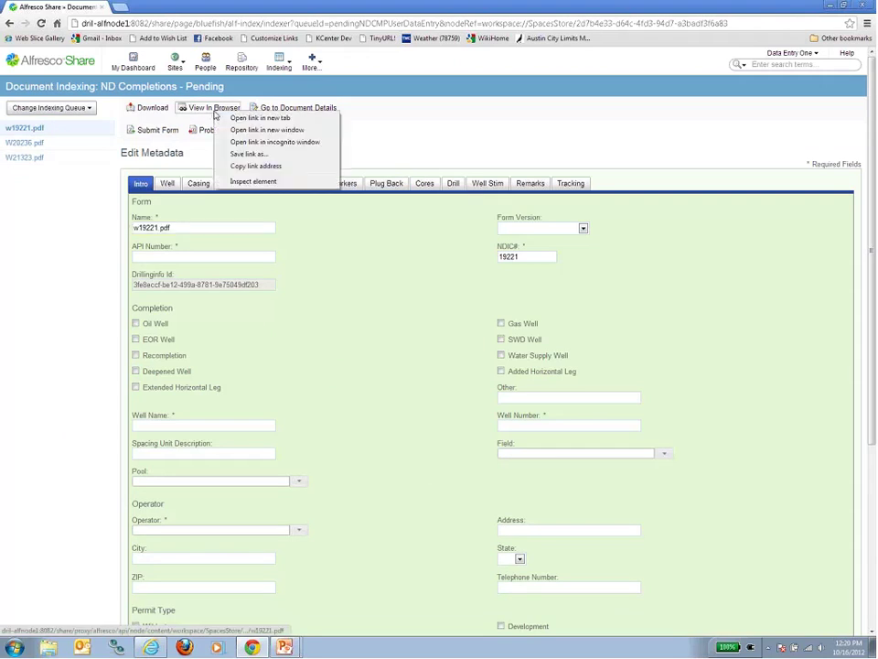
{"action": "left_click", "coordinate": [240, 130]}
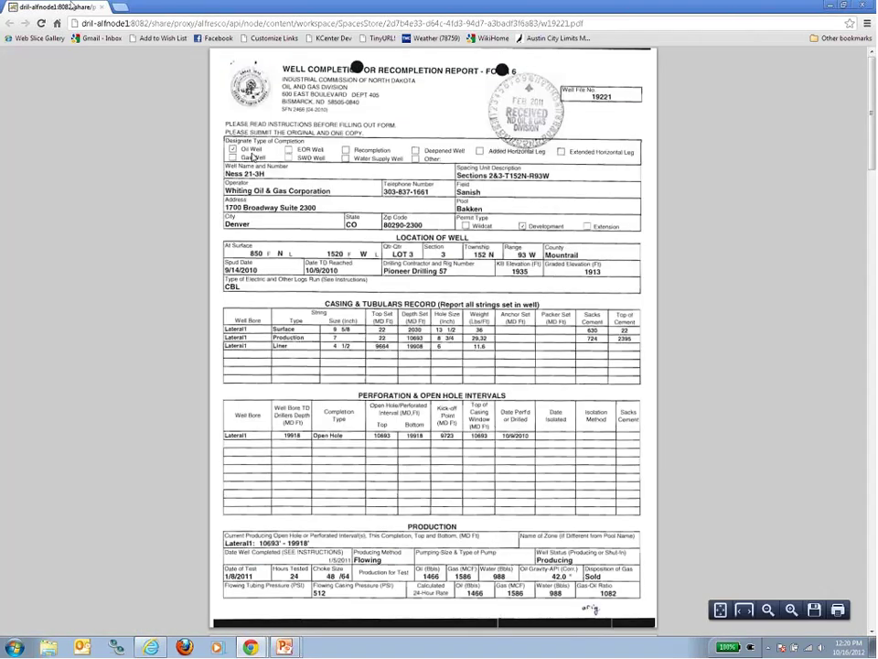
{"action": "key", "text": "ctrl+w"}
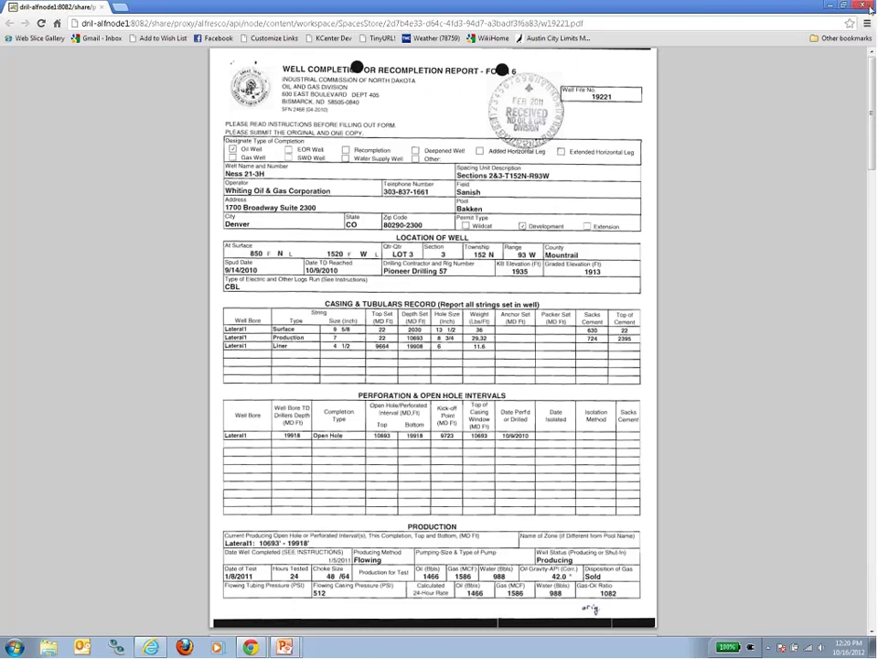
{"action": "left_click", "coordinate": [870, 8]}
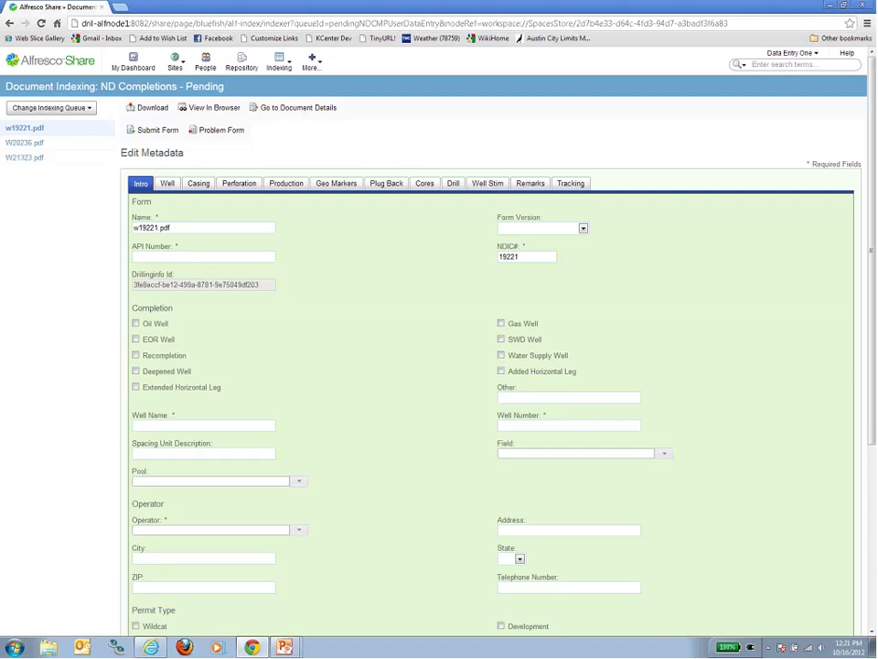
Enter API Number 1234556, well 'cool well' number 123, and operator BERENERGY CORPORATION.
{"action": "left_click", "coordinate": [179, 255]}
{"action": "type", "text": "1234"}
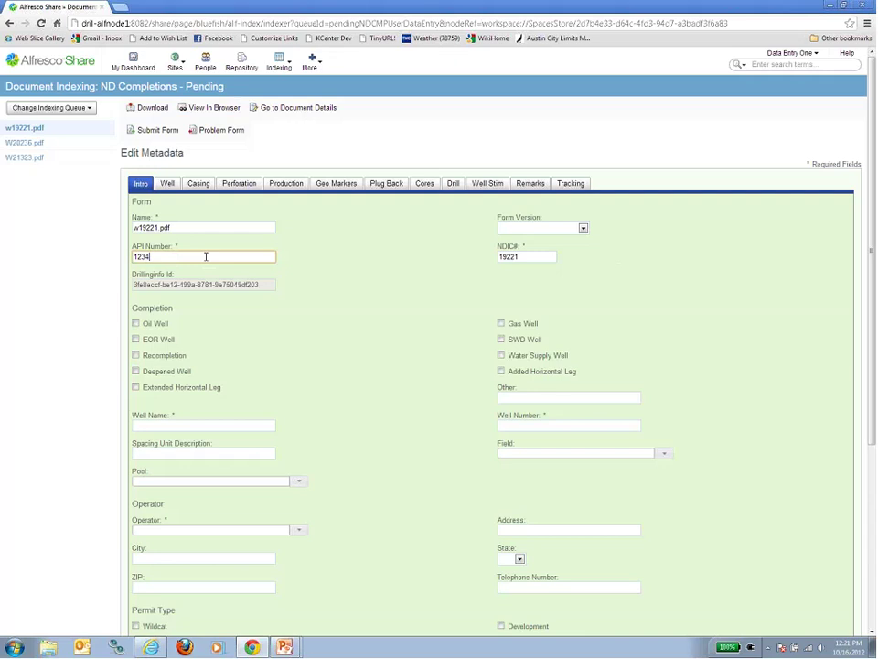
{"action": "type", "text": "556"}
{"action": "left_click", "coordinate": [197, 426]}
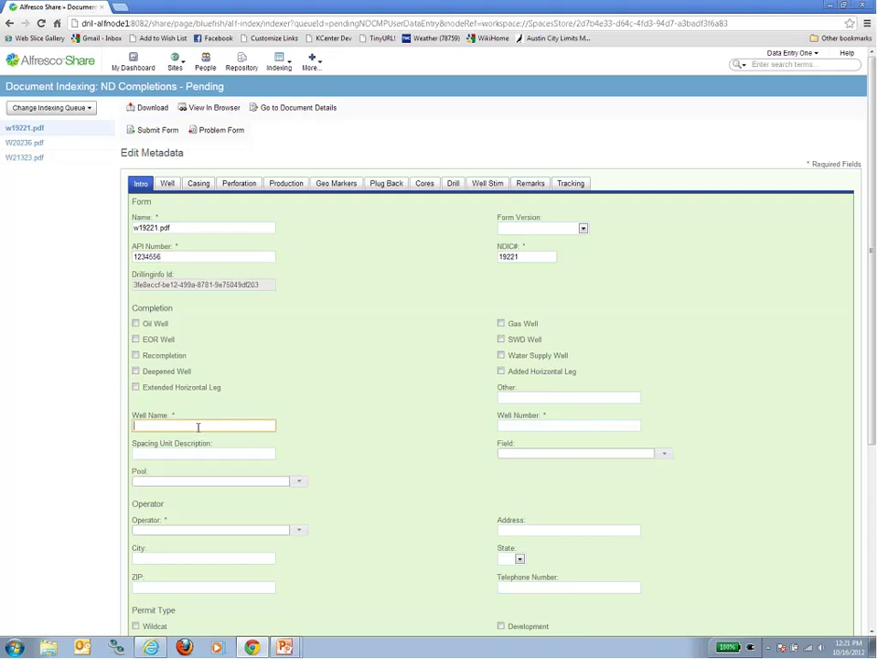
{"action": "type", "text": "cool well"}
{"action": "left_click", "coordinate": [542, 426]}
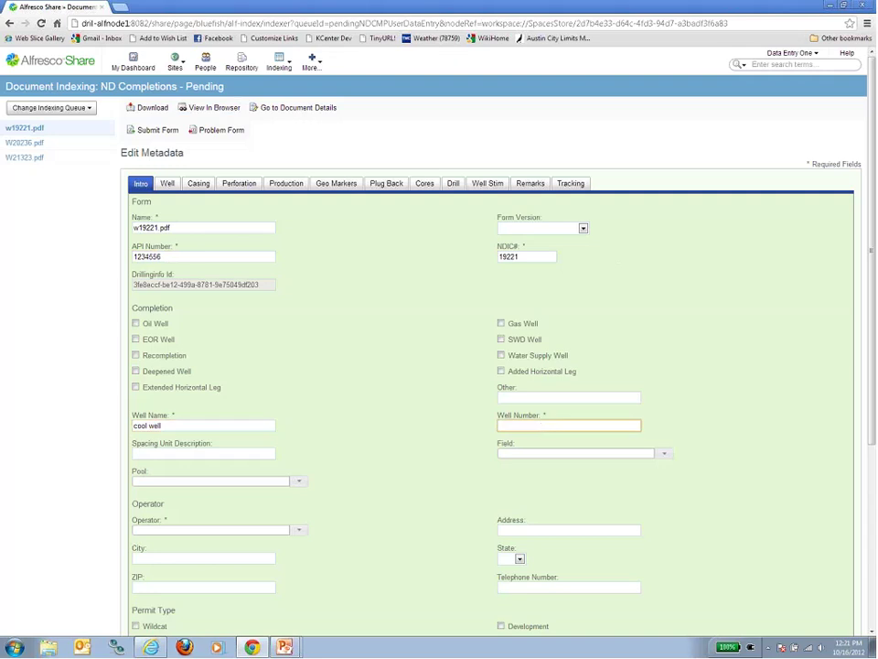
{"action": "type", "text": "123"}
{"action": "left_click", "coordinate": [299, 531]}
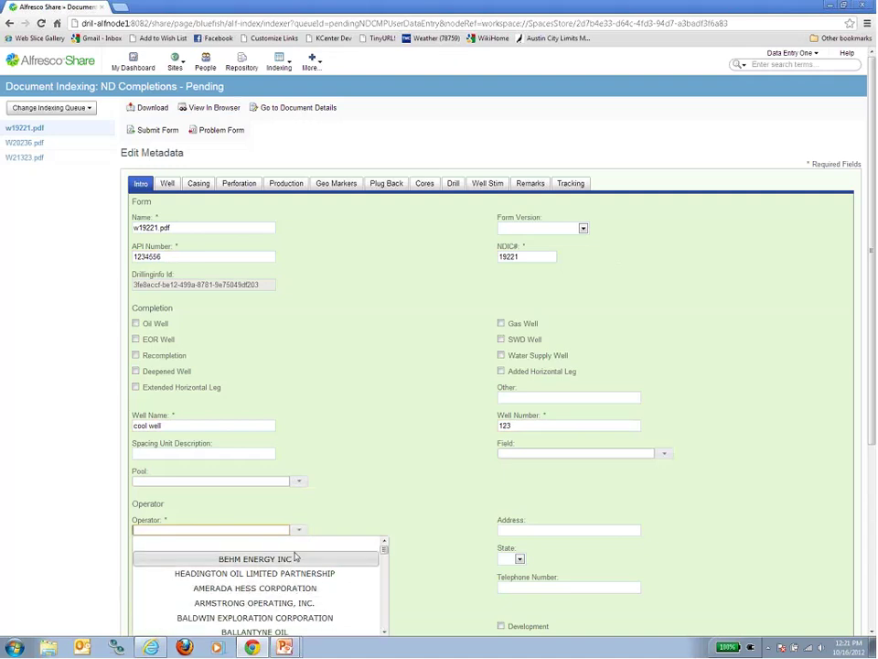
{"action": "left_click", "coordinate": [228, 529]}
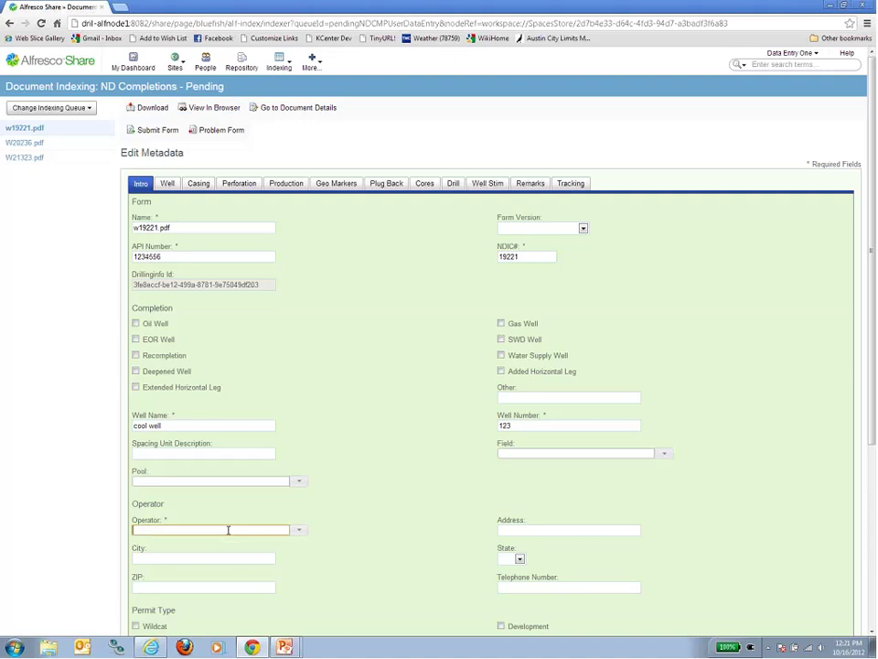
{"action": "type", "text": "b"}
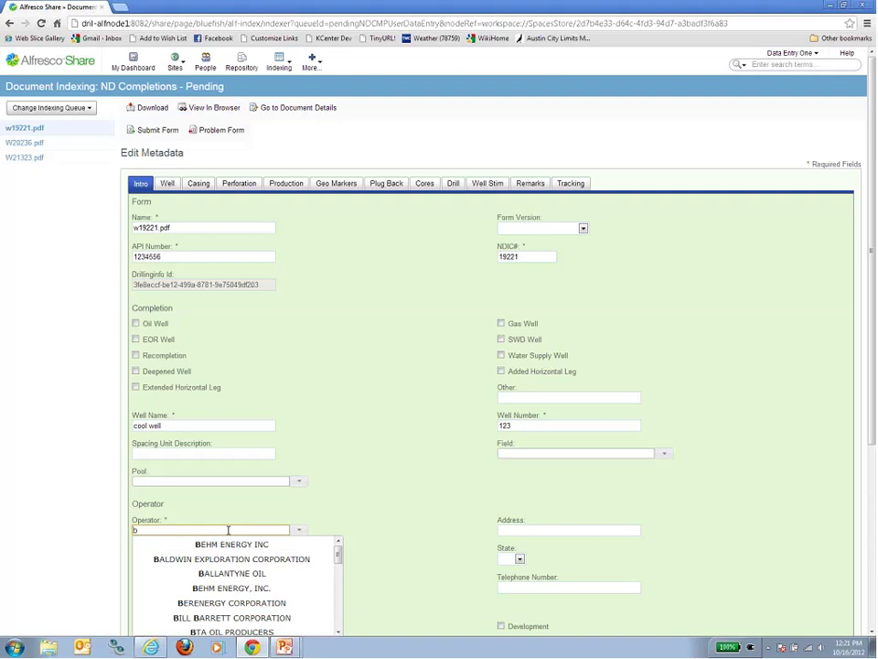
{"action": "left_click", "coordinate": [245, 602]}
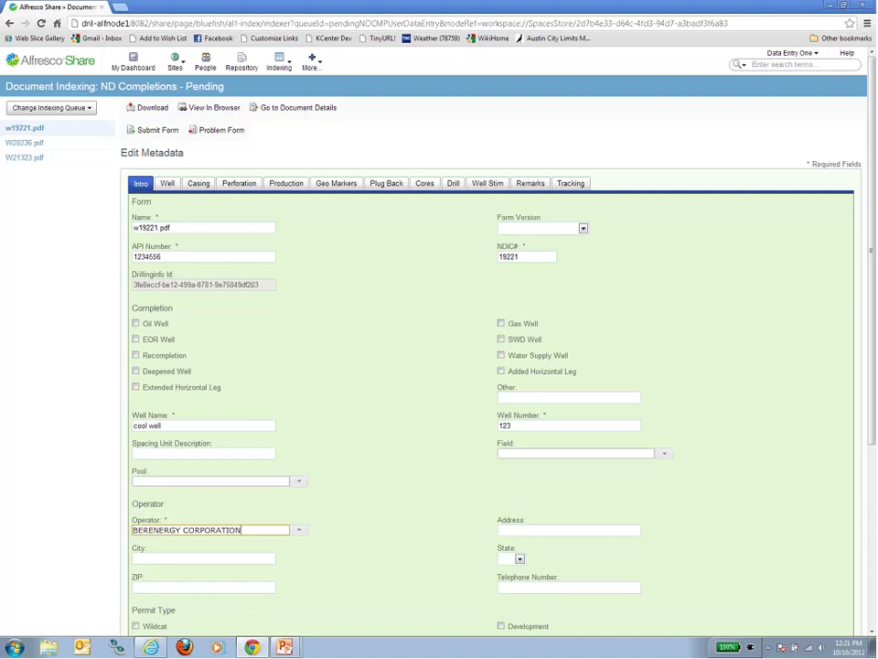
Set county to Benson and completion date to October 1, 2012, then save.
{"action": "left_click", "coordinate": [167, 183]}
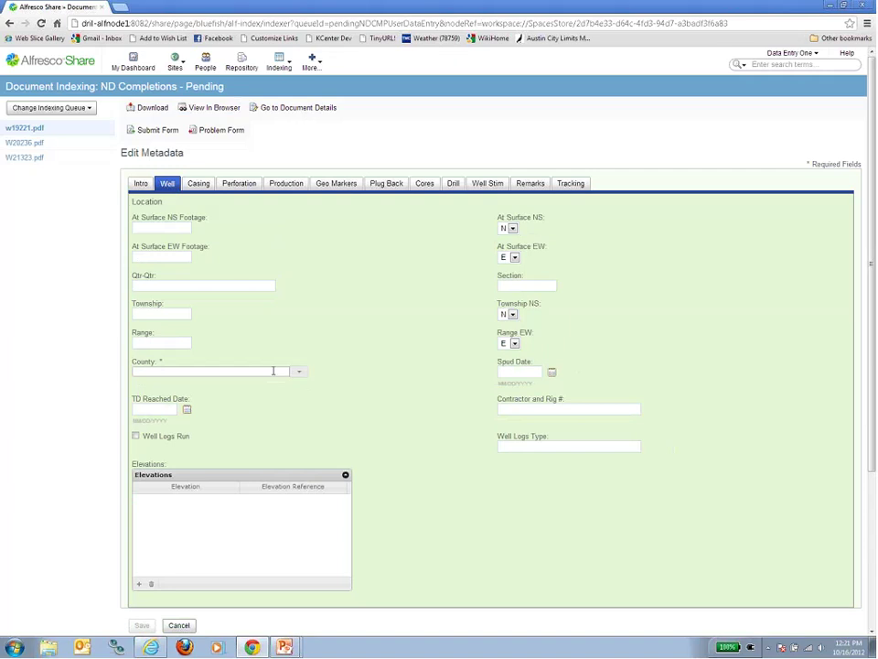
{"action": "left_click", "coordinate": [299, 372]}
{"action": "left_click", "coordinate": [241, 451]}
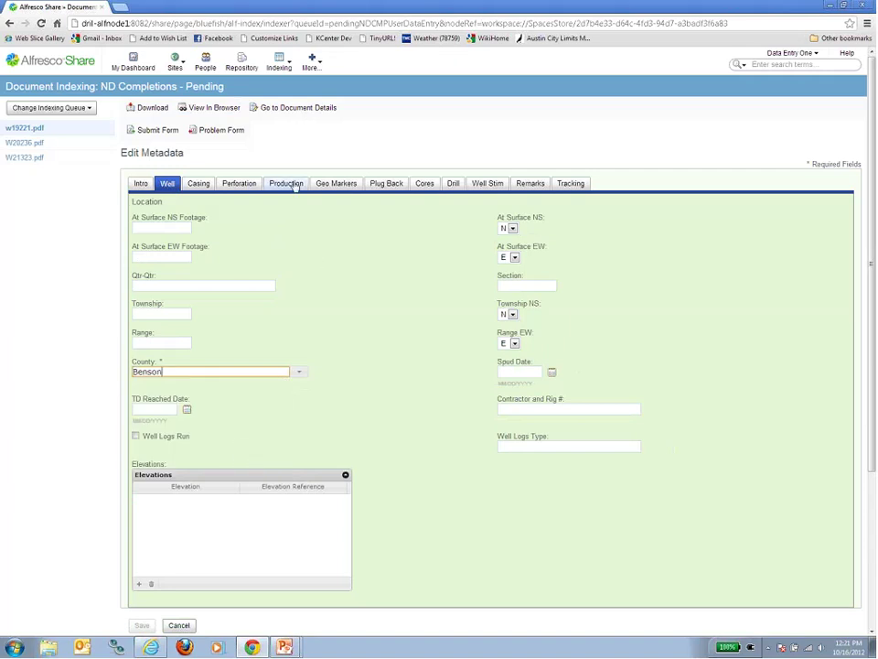
{"action": "left_click", "coordinate": [287, 183]}
{"action": "left_click", "coordinate": [551, 256]}
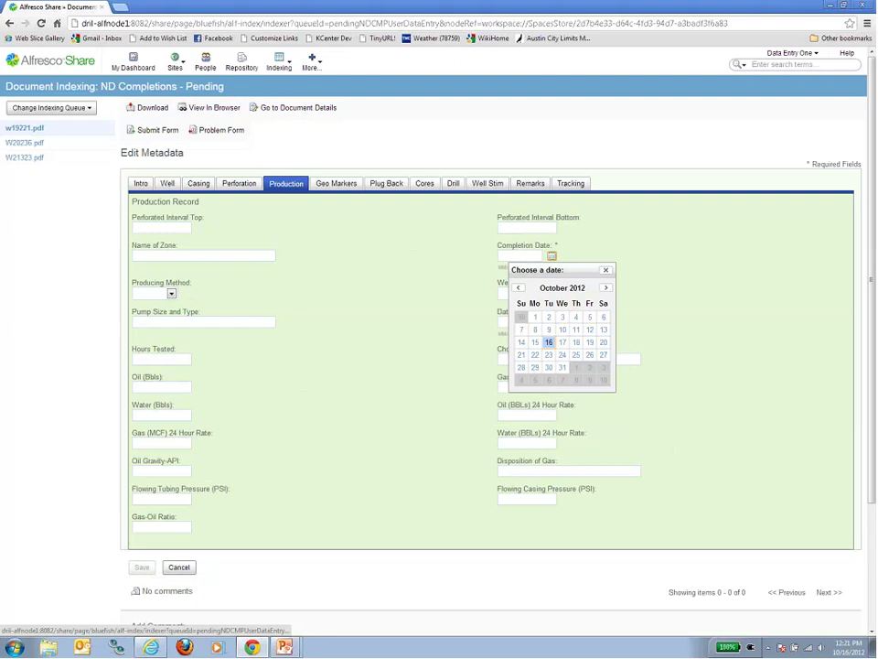
{"action": "left_click", "coordinate": [535, 316]}
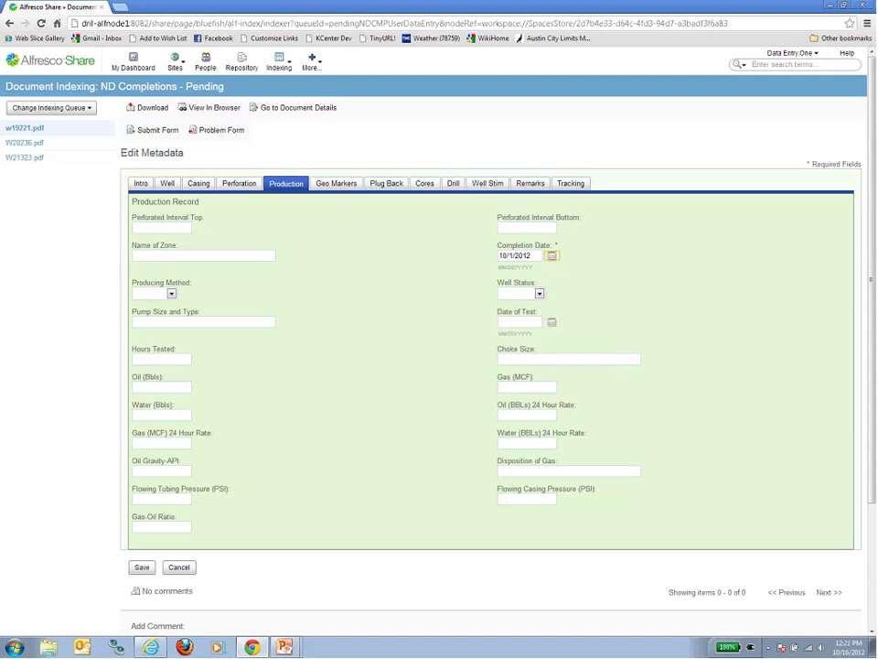
{"action": "left_click", "coordinate": [143, 567]}
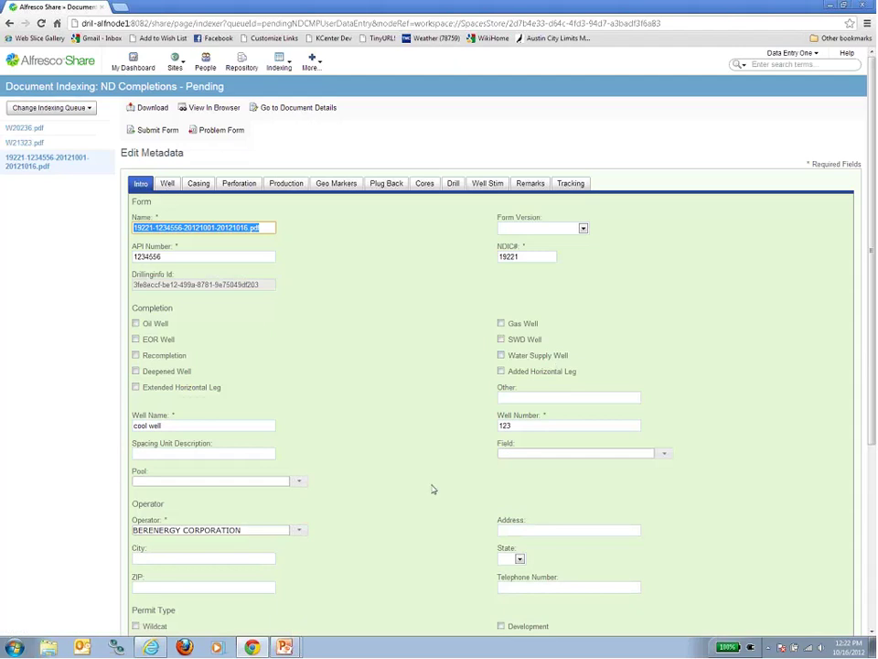
{"action": "scroll", "coordinate": [434, 489], "scroll_direction": "down", "scroll_amount": 1}
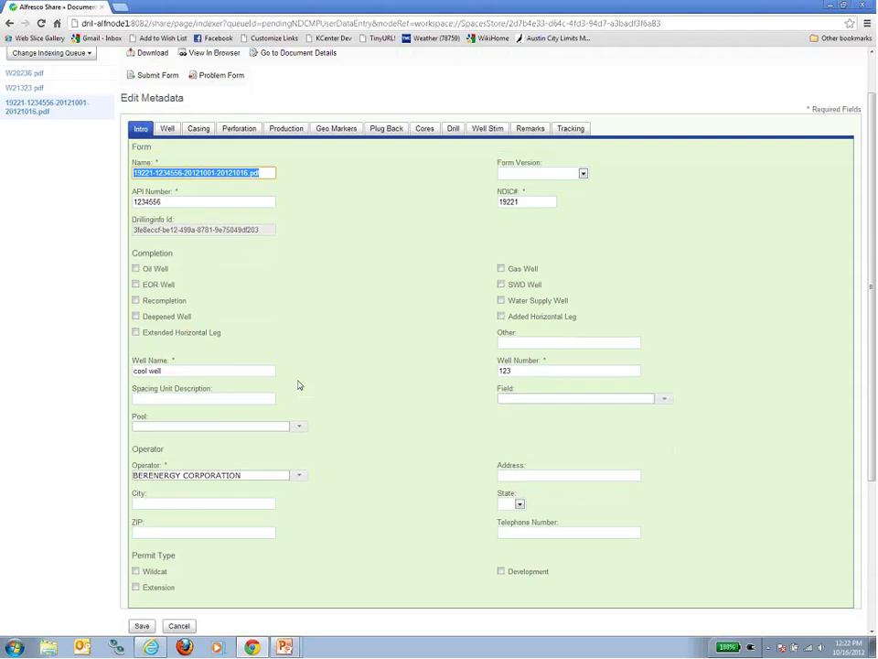
Submit w19221, then give W20236 API 1234, well 'another well' 123, operator AMERADA HESS CORPORATION.
{"action": "left_click", "coordinate": [158, 77]}
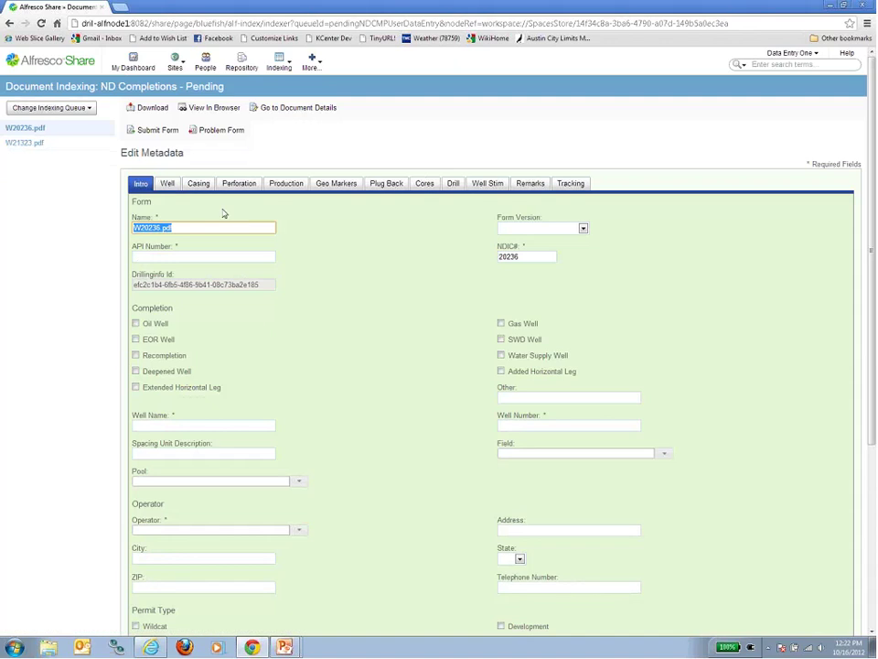
{"action": "left_click", "coordinate": [198, 257]}
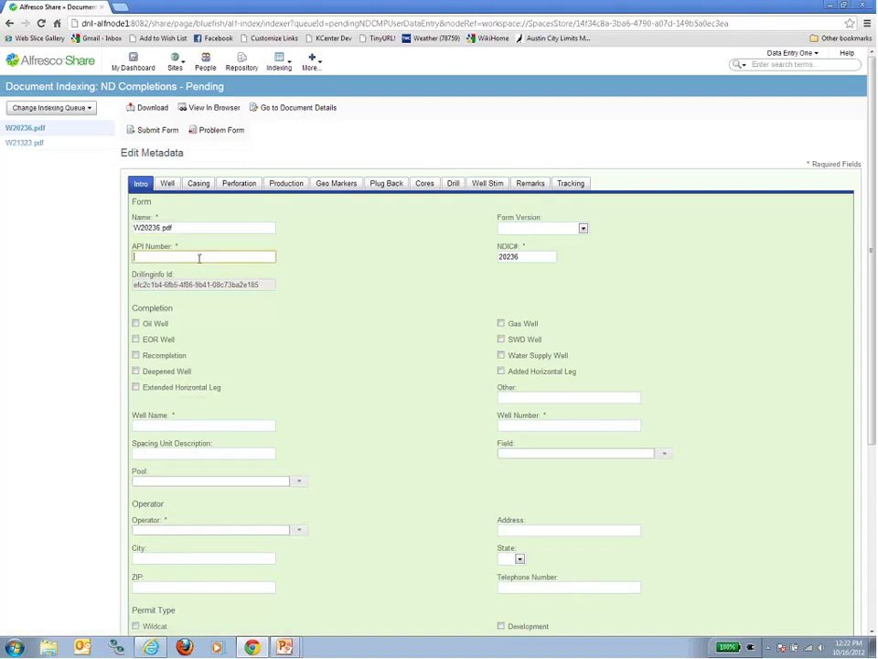
{"action": "type", "text": "1234"}
{"action": "left_click", "coordinate": [186, 426]}
{"action": "type", "text": "a"}
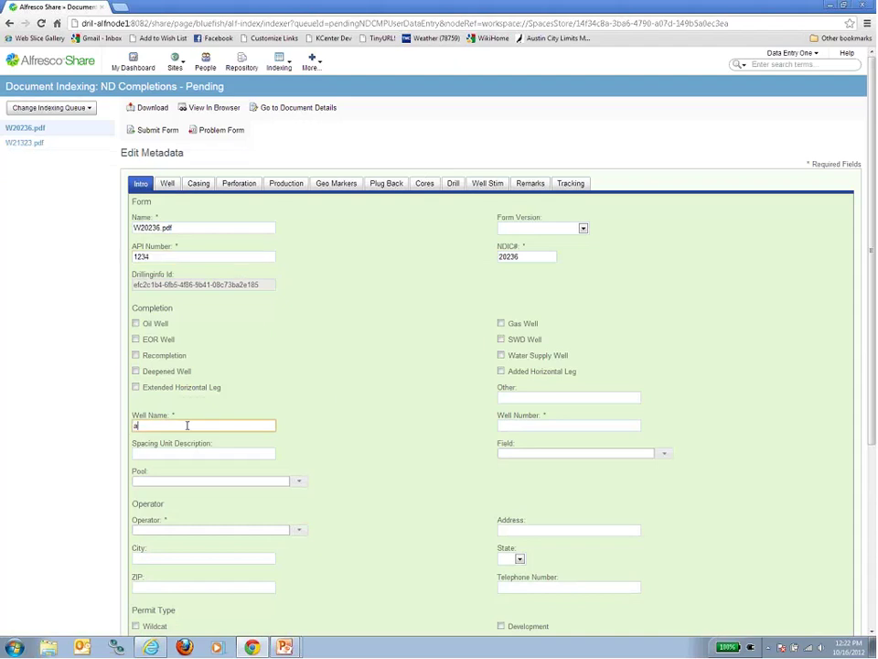
{"action": "type", "text": "nother well"}
{"action": "key", "text": "Tab"}
{"action": "type", "text": "123"}
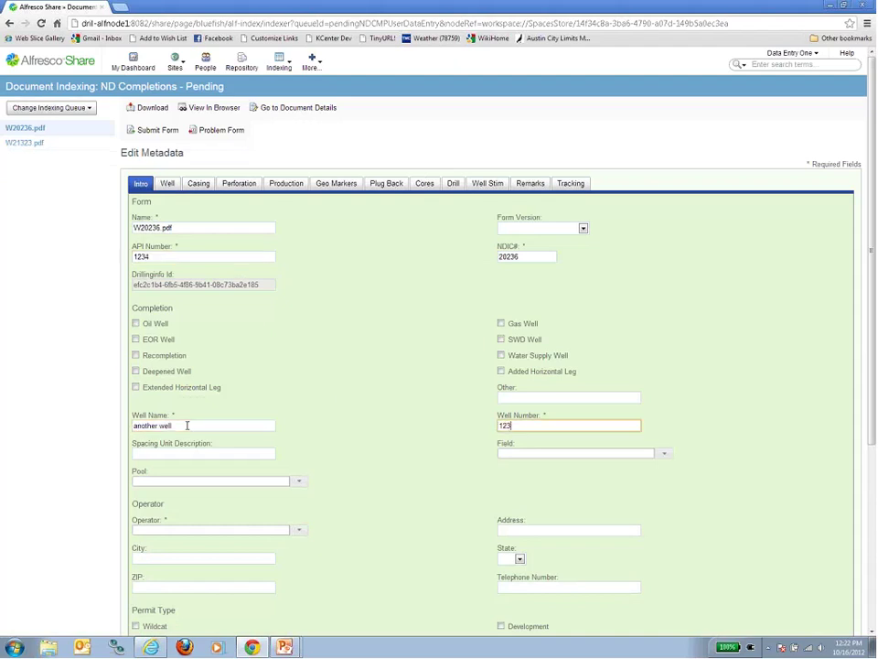
{"action": "left_click", "coordinate": [298, 530]}
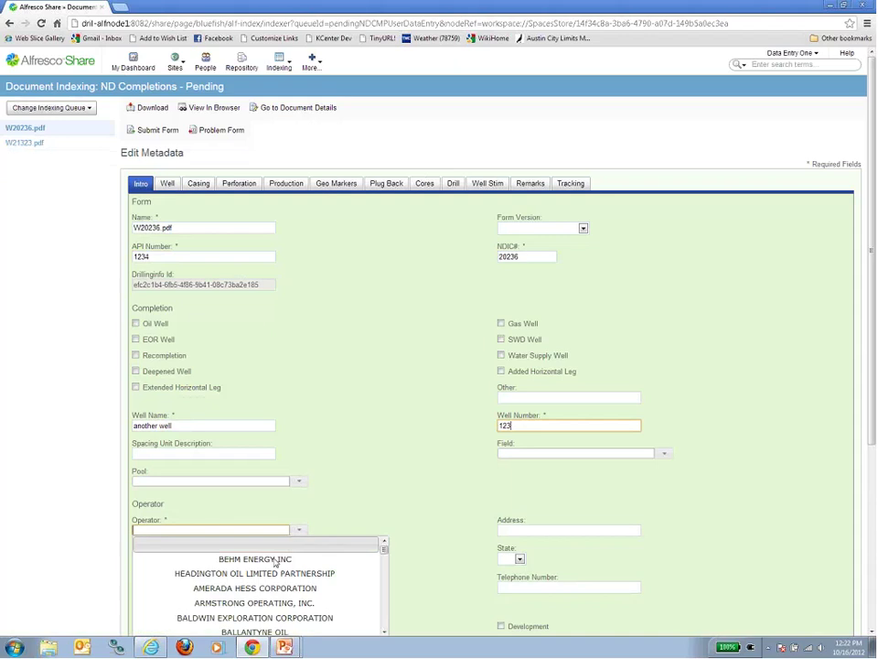
{"action": "left_click", "coordinate": [264, 586]}
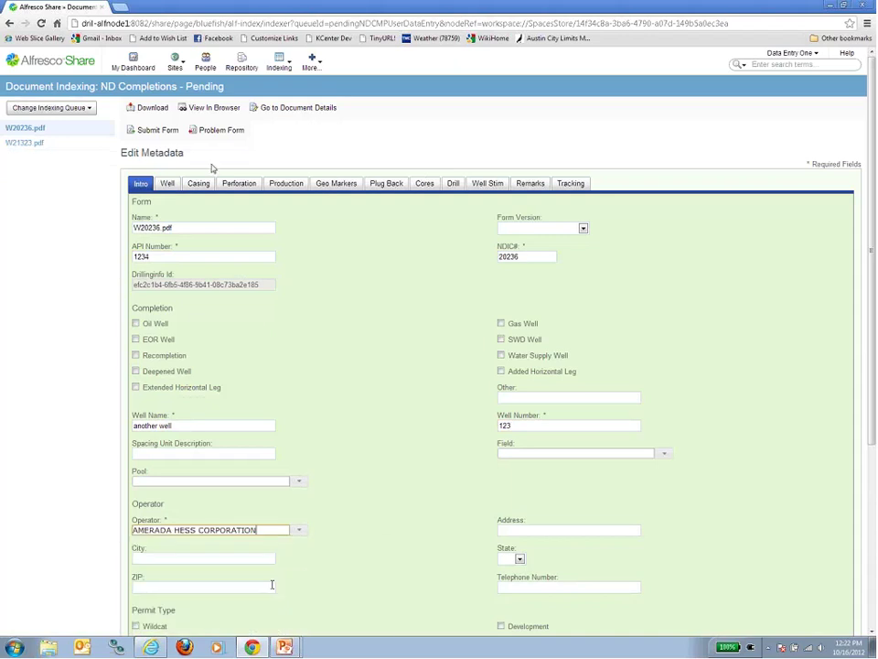
Set W20236's county to Barnes and completion date to October 2, 2012, then save.
{"action": "left_click", "coordinate": [168, 183]}
{"action": "left_click", "coordinate": [299, 371]}
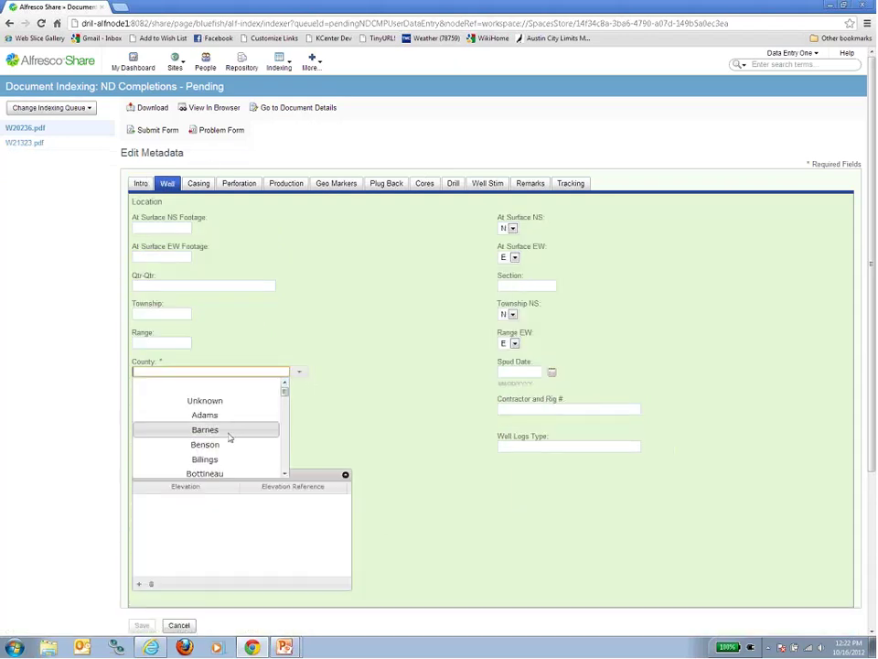
{"action": "left_click", "coordinate": [230, 430]}
{"action": "left_click", "coordinate": [286, 183]}
{"action": "left_click", "coordinate": [551, 256]}
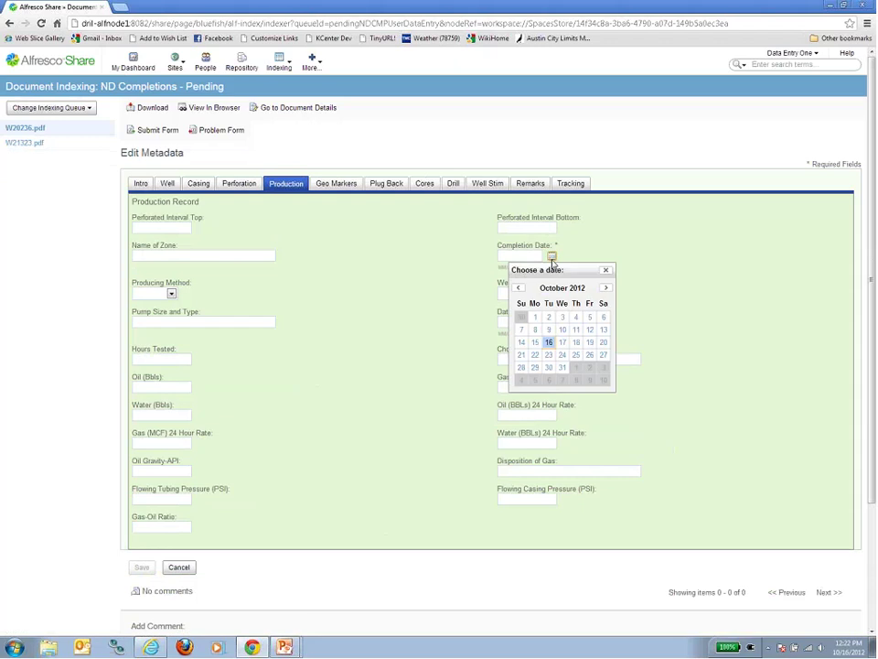
{"action": "left_click", "coordinate": [549, 316]}
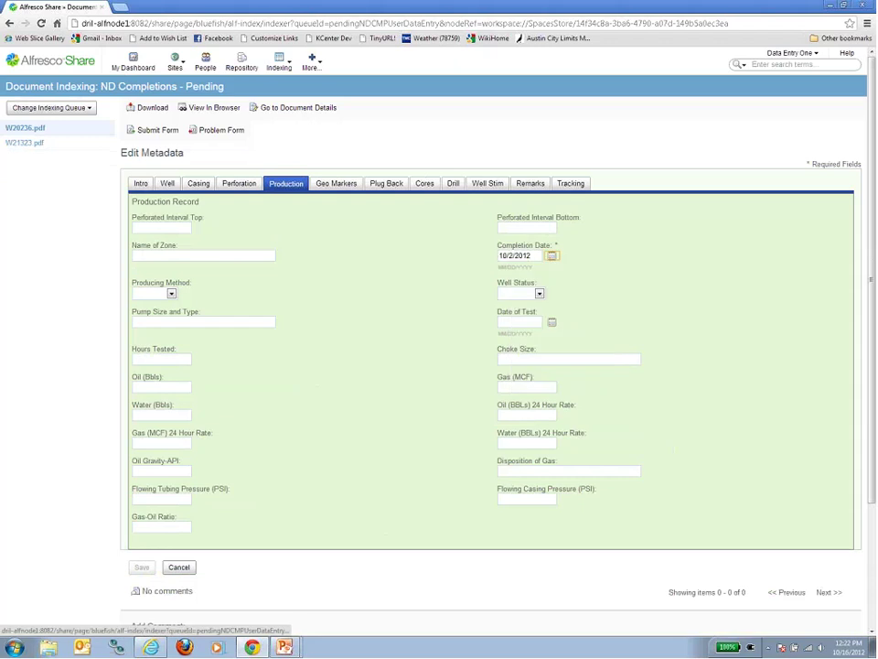
{"action": "left_click", "coordinate": [211, 189]}
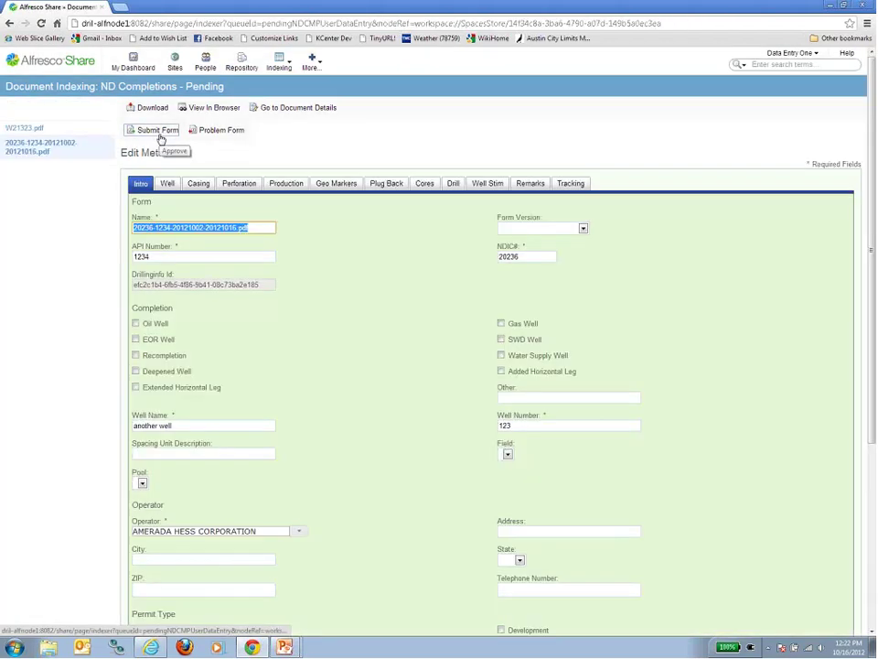
Submit W20236, then give W21323 API 1234, well 'bob's well' 123, operator HEADINGTON OIL LIMITED PARTNERSHIP.
{"action": "left_click", "coordinate": [139, 134]}
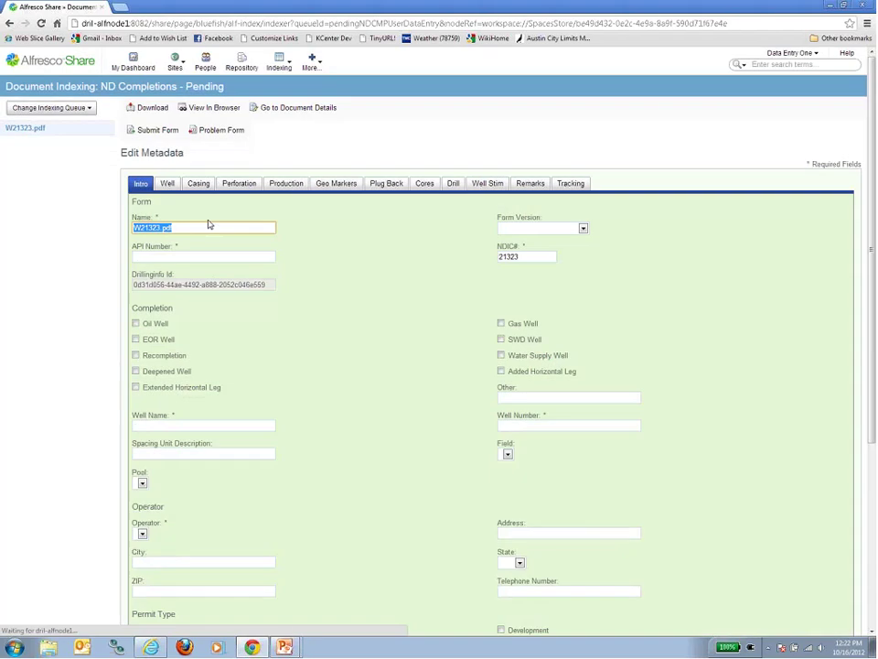
{"action": "left_click", "coordinate": [179, 255]}
{"action": "type", "text": "1234"}
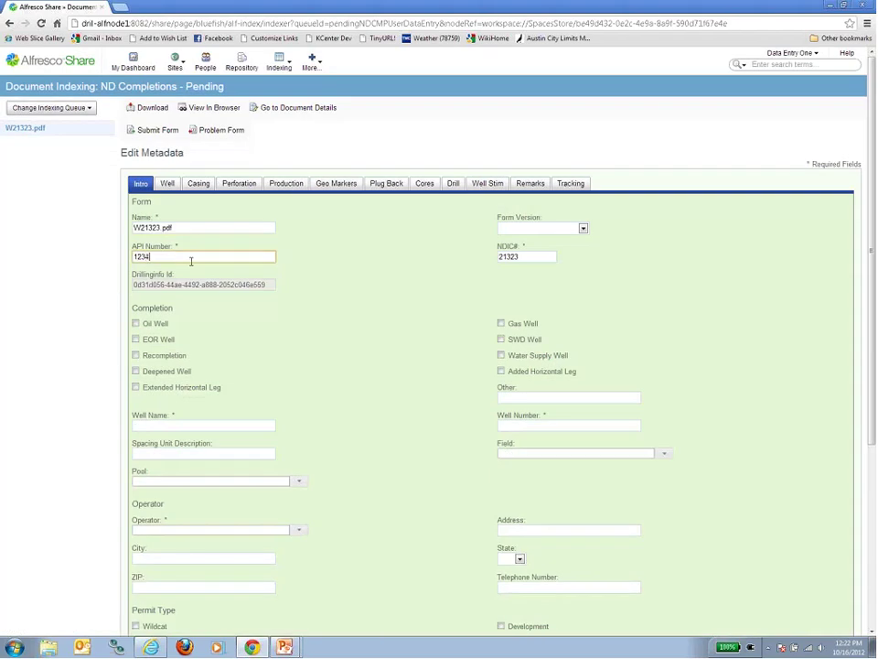
{"action": "left_click", "coordinate": [185, 426]}
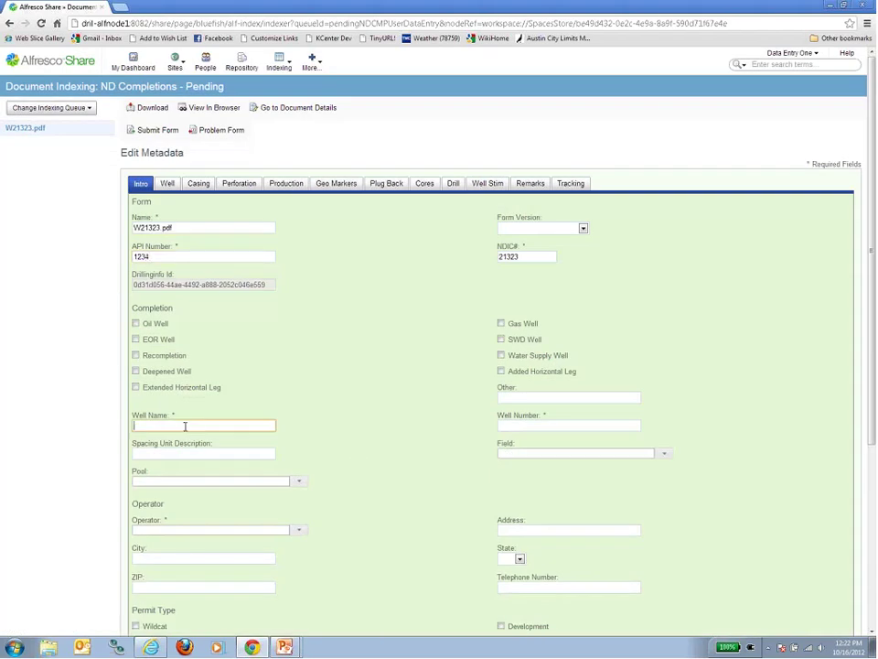
{"action": "type", "text": "bob's well"}
{"action": "left_click", "coordinate": [508, 426]}
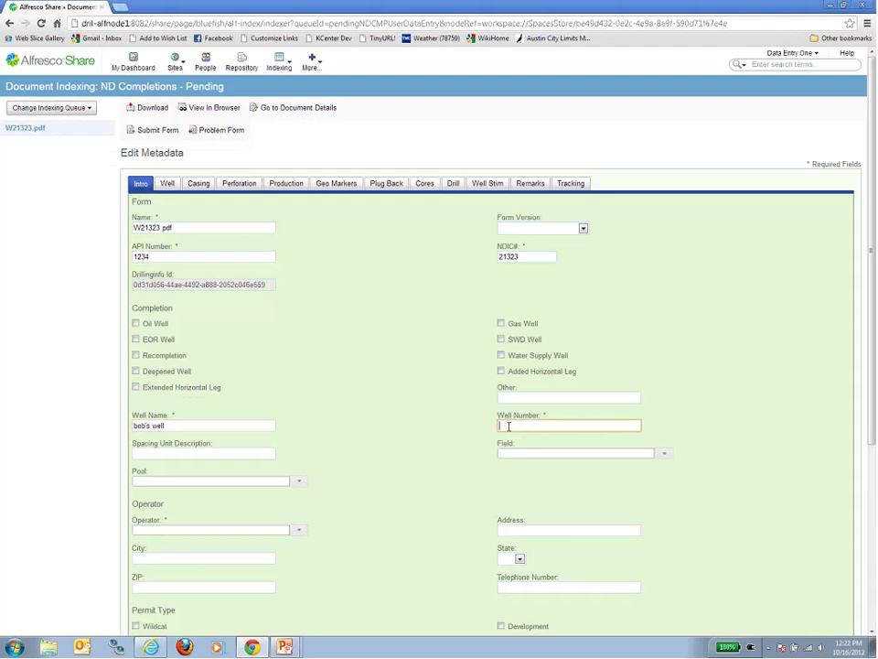
{"action": "type", "text": "123"}
{"action": "left_click", "coordinate": [298, 532]}
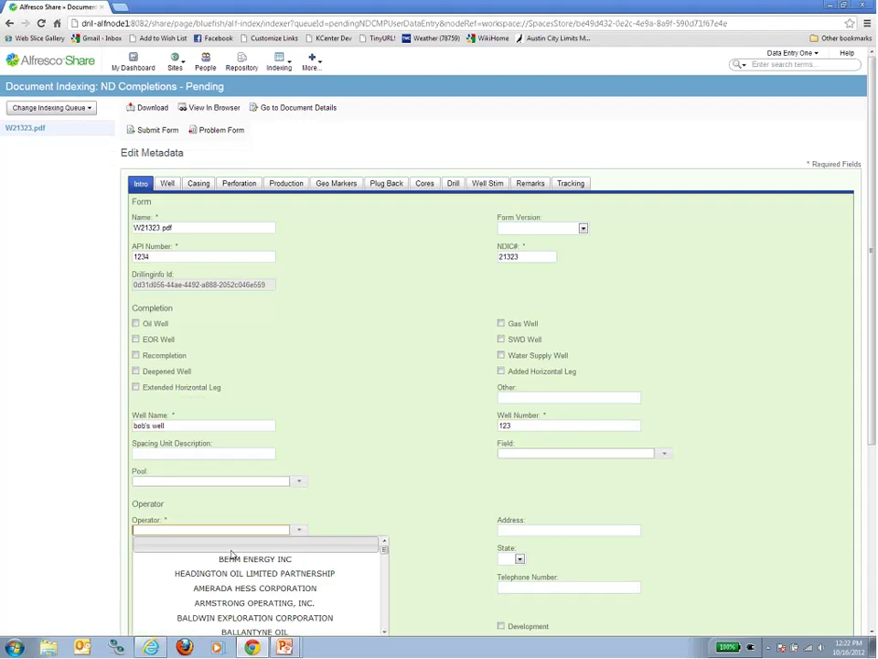
{"action": "left_click", "coordinate": [237, 573]}
Set W21323's county to Benson and completion date to October 2, then save and submit.
{"action": "left_click", "coordinate": [167, 183]}
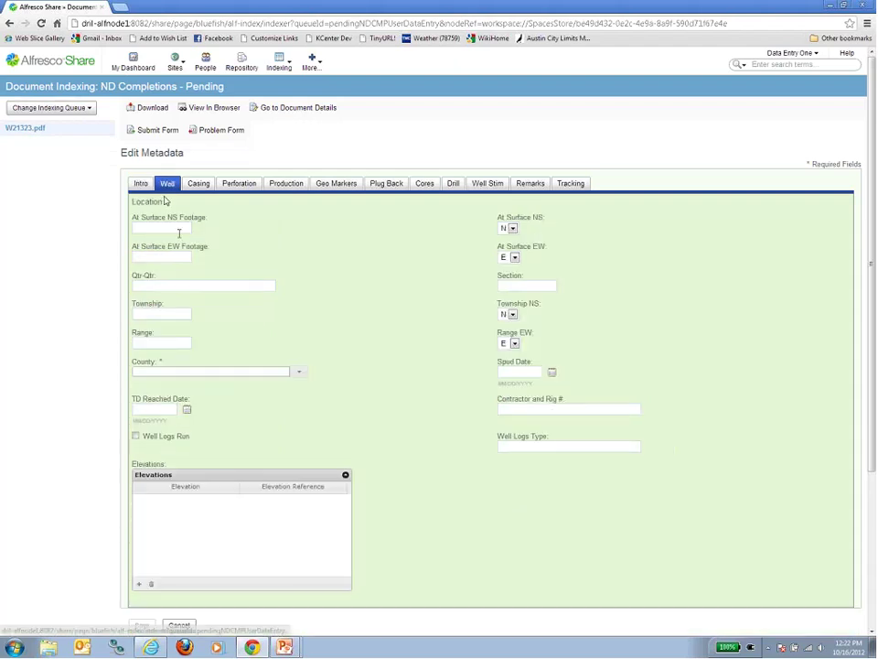
{"action": "left_click", "coordinate": [210, 371]}
{"action": "left_click", "coordinate": [251, 445]}
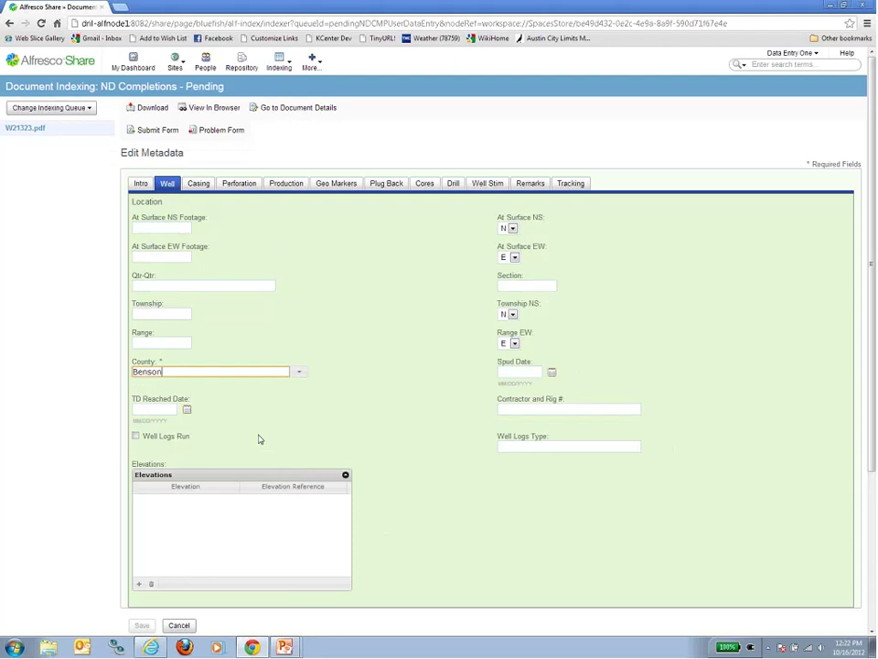
{"action": "left_click", "coordinate": [285, 183]}
{"action": "left_click", "coordinate": [552, 256]}
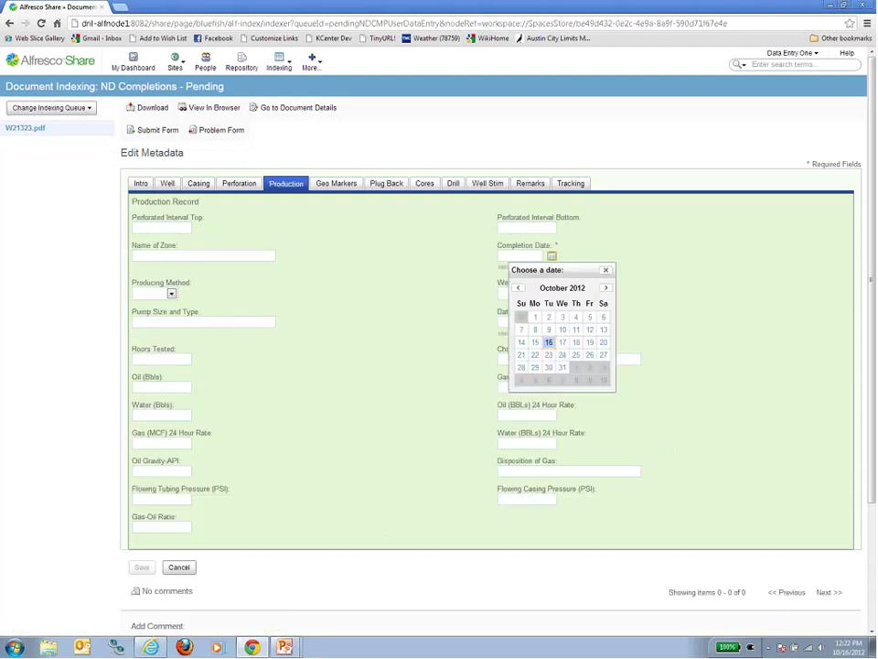
{"action": "left_click", "coordinate": [549, 316]}
{"action": "left_click", "coordinate": [142, 567]}
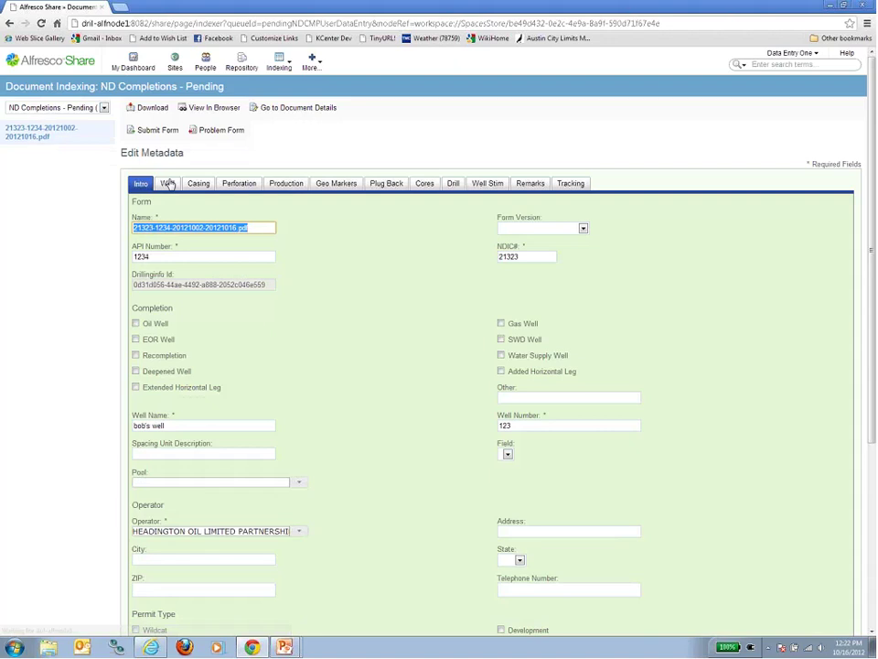
{"action": "left_click", "coordinate": [157, 131]}
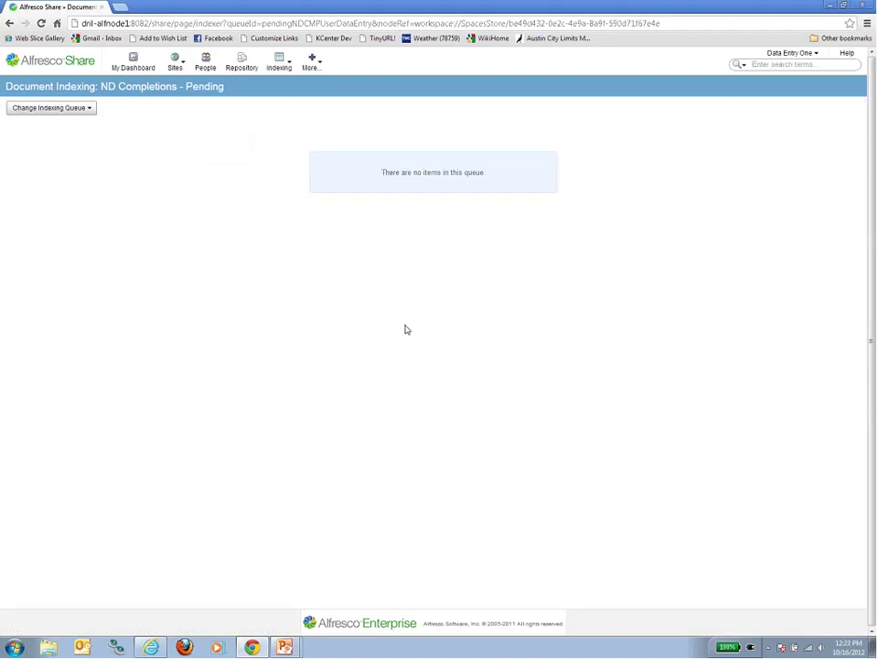
Go to the Data Entry site's library and open ND Completions › dataentry1 › Loaded.
{"action": "left_click", "coordinate": [179, 68]}
{"action": "left_click", "coordinate": [197, 97]}
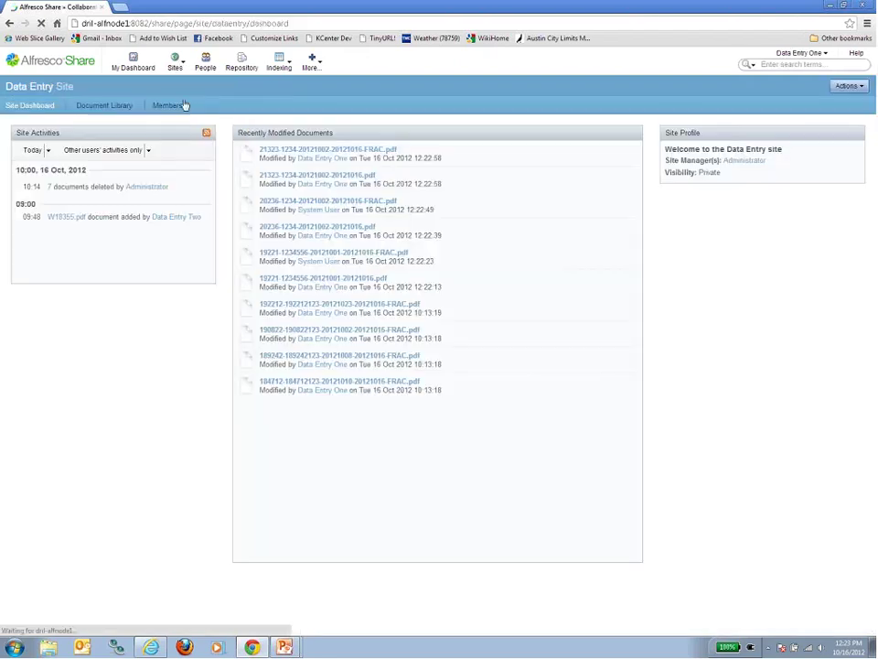
{"action": "left_click", "coordinate": [121, 107]}
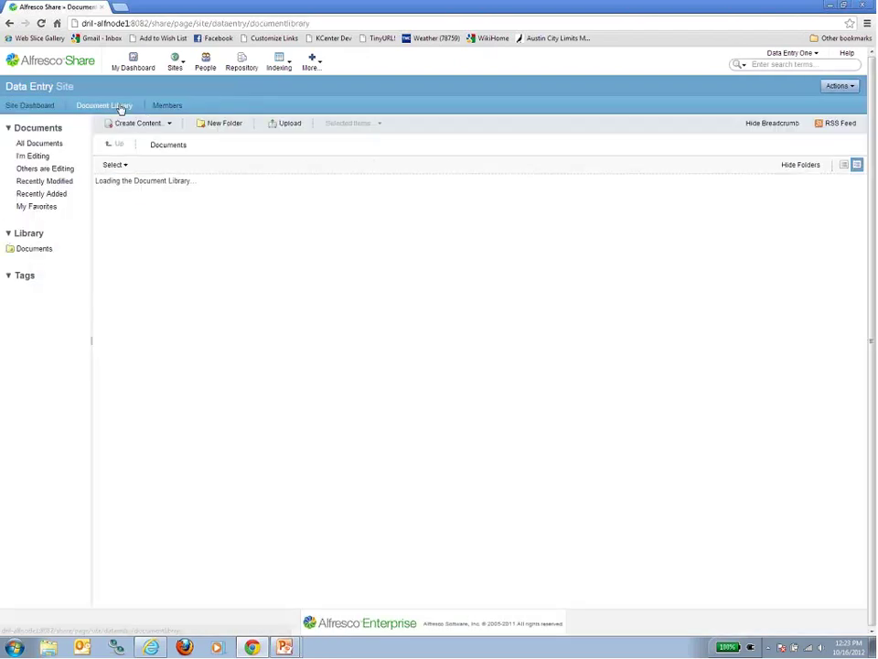
{"action": "left_click", "coordinate": [52, 261]}
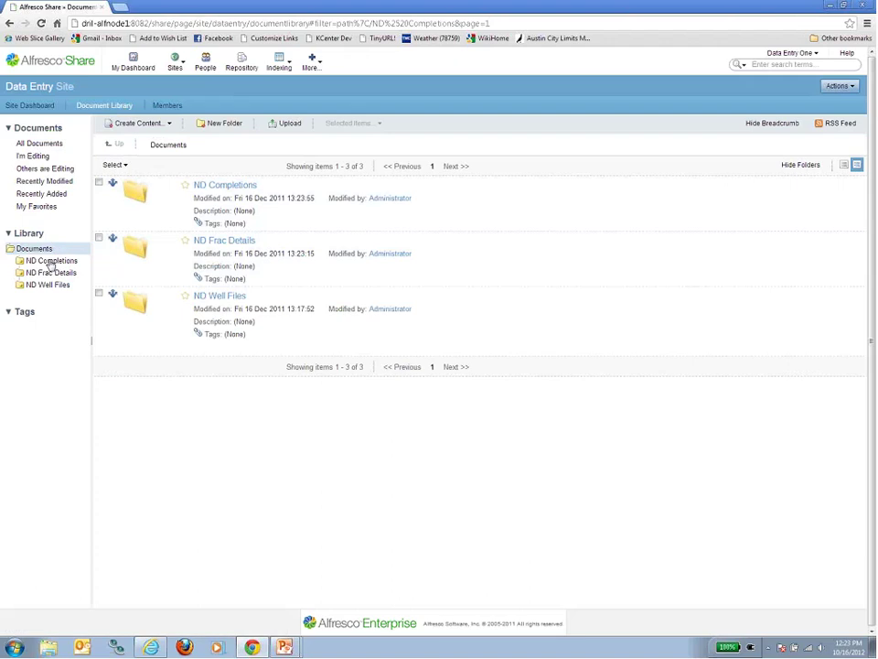
{"action": "left_click", "coordinate": [52, 322]}
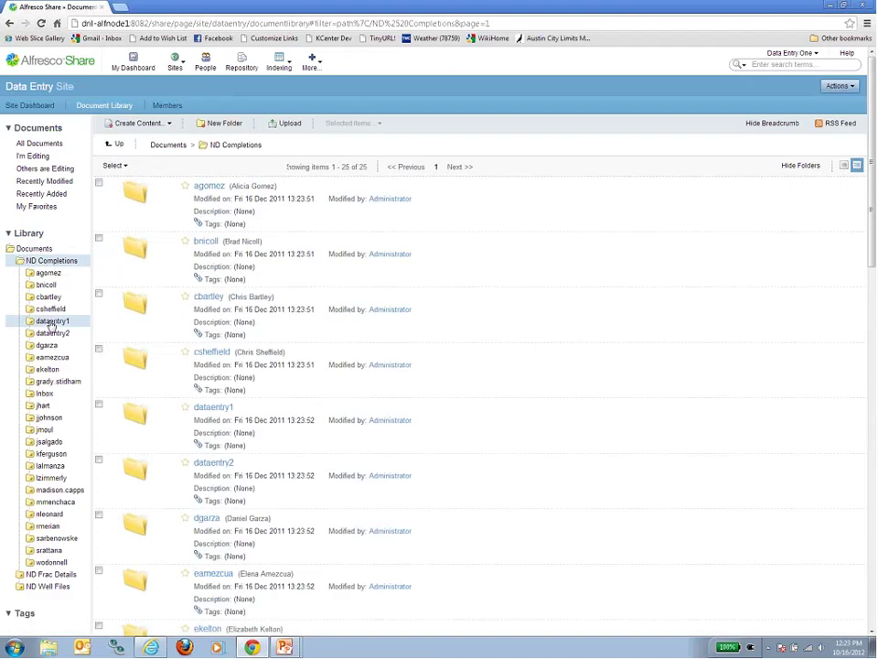
{"action": "left_click", "coordinate": [58, 357]}
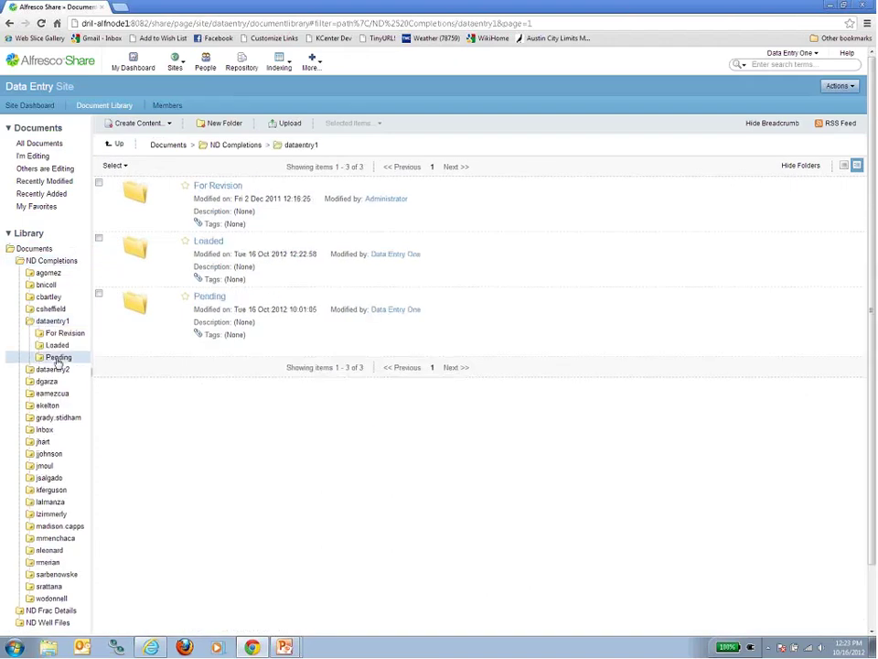
{"action": "left_click", "coordinate": [57, 345]}
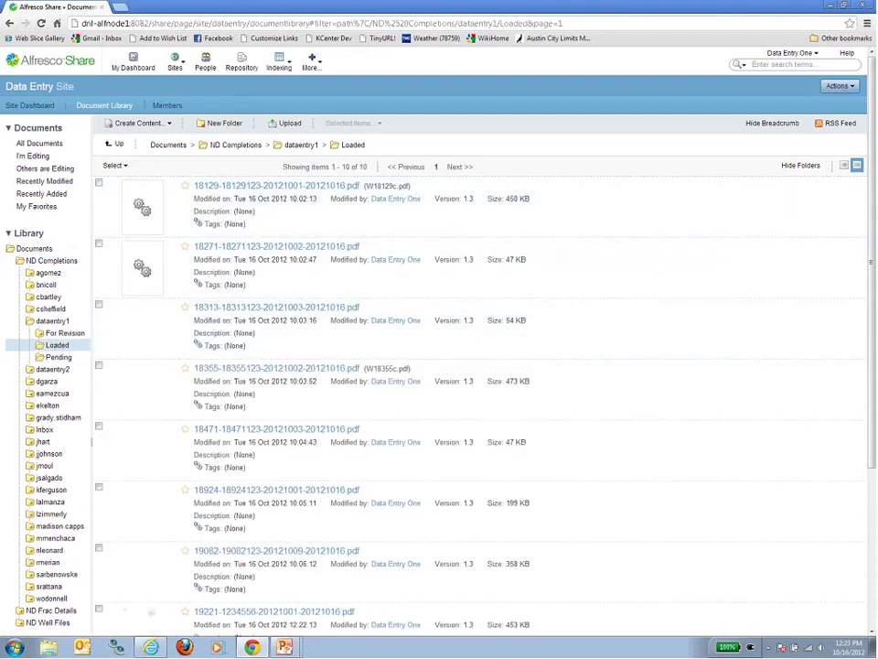
Scroll through the renamed PDFs in Loaded, then return to the dataentry1 folder.
{"action": "scroll", "coordinate": [463, 333], "scroll_direction": "down", "scroll_amount": 4}
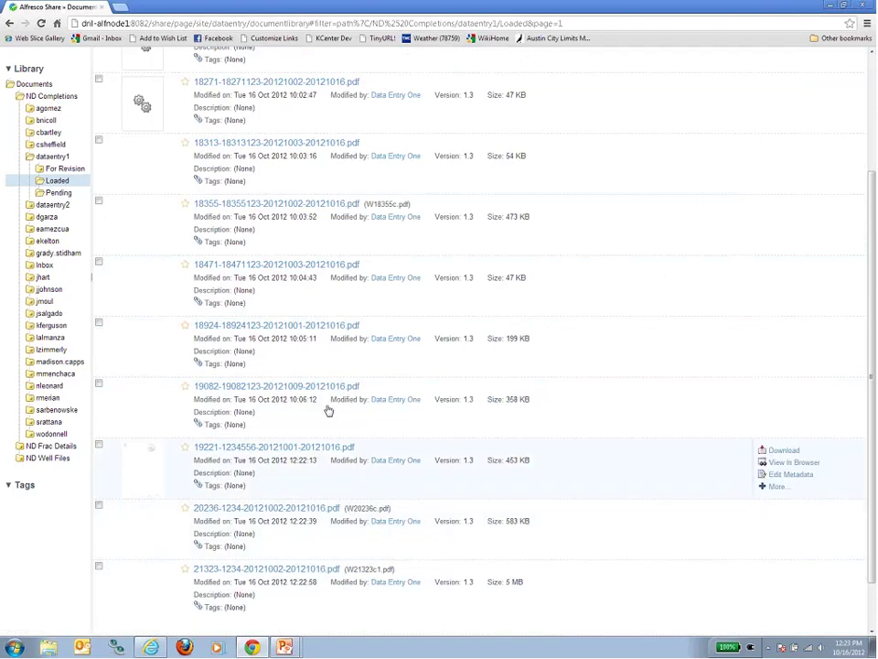
{"action": "left_click", "coordinate": [52, 158]}
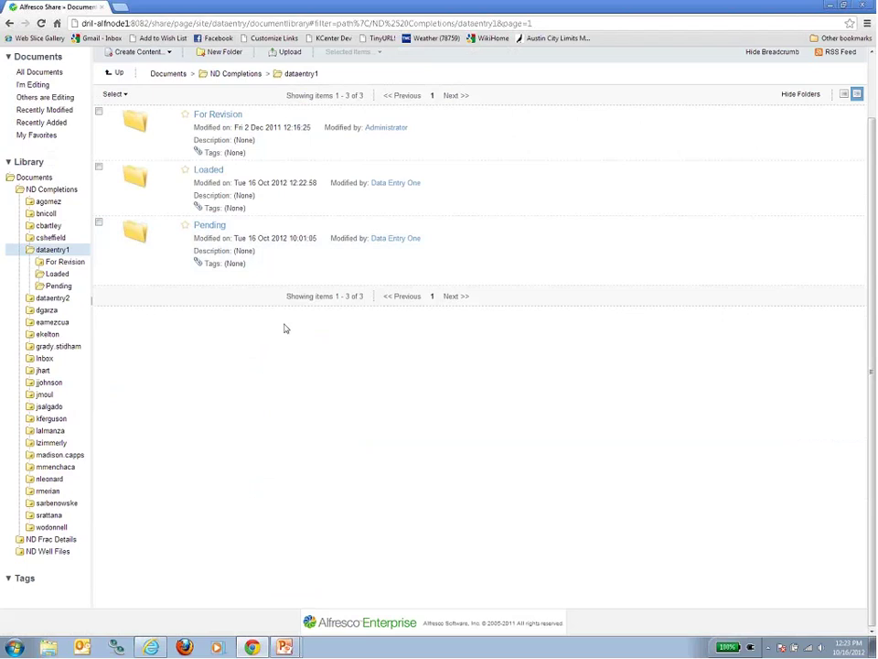
Submit the Loaded folder for approval and confirm it now holds no items.
{"action": "mouse_move", "coordinate": [320, 252]}
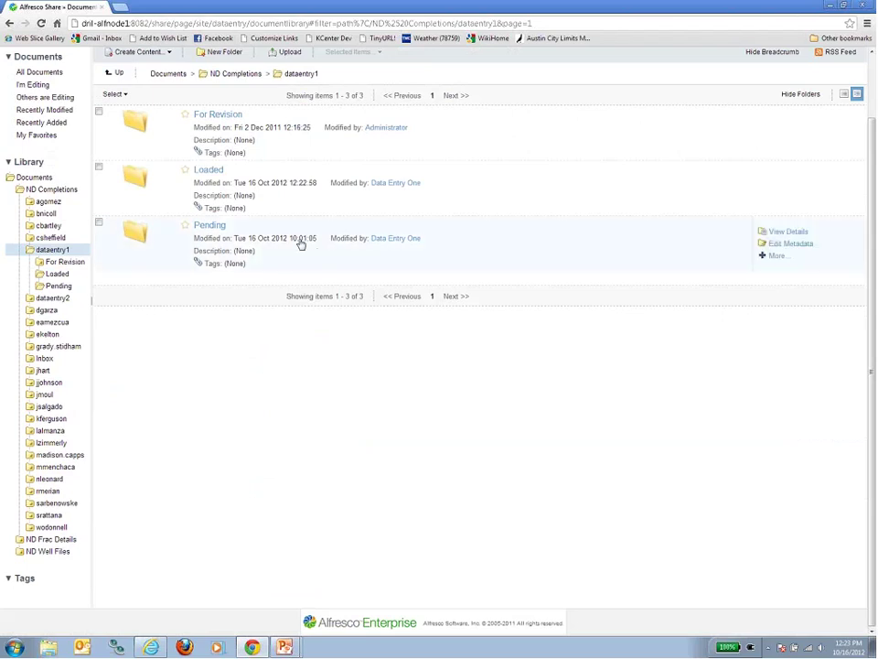
{"action": "mouse_move", "coordinate": [485, 135]}
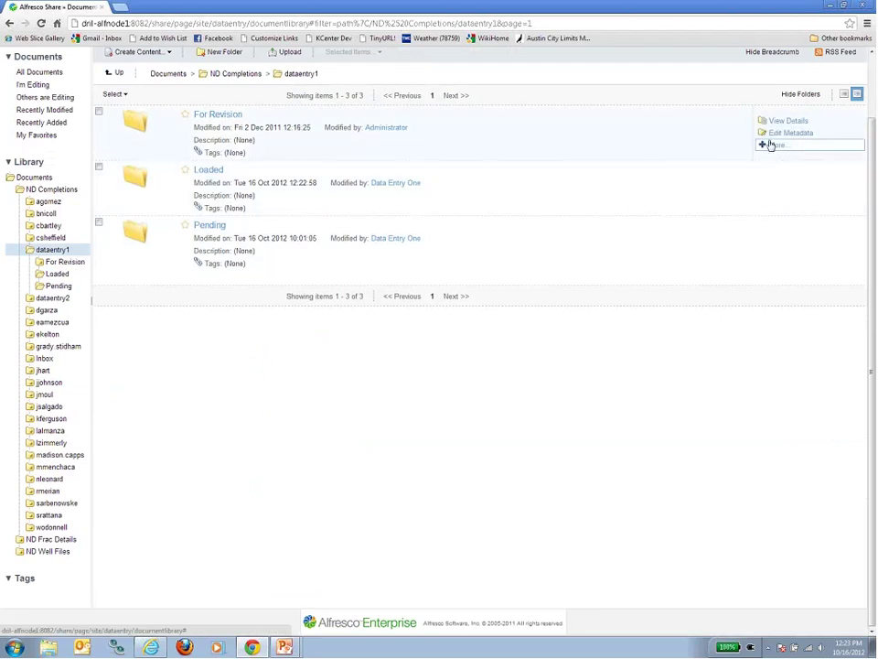
{"action": "mouse_move", "coordinate": [774, 232]}
{"action": "mouse_move", "coordinate": [777, 188]}
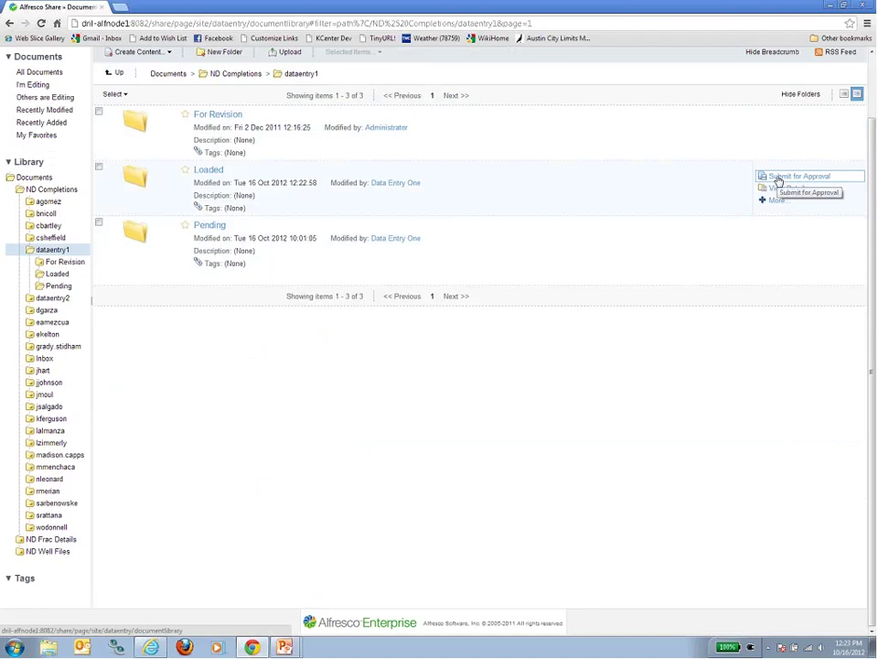
{"action": "left_click", "coordinate": [778, 181]}
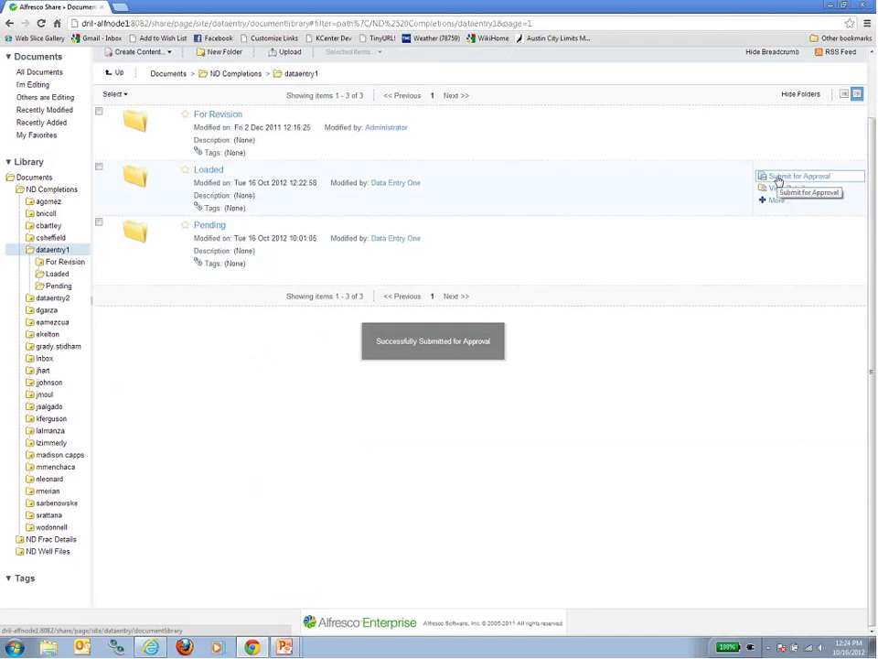
{"action": "left_click", "coordinate": [55, 274]}
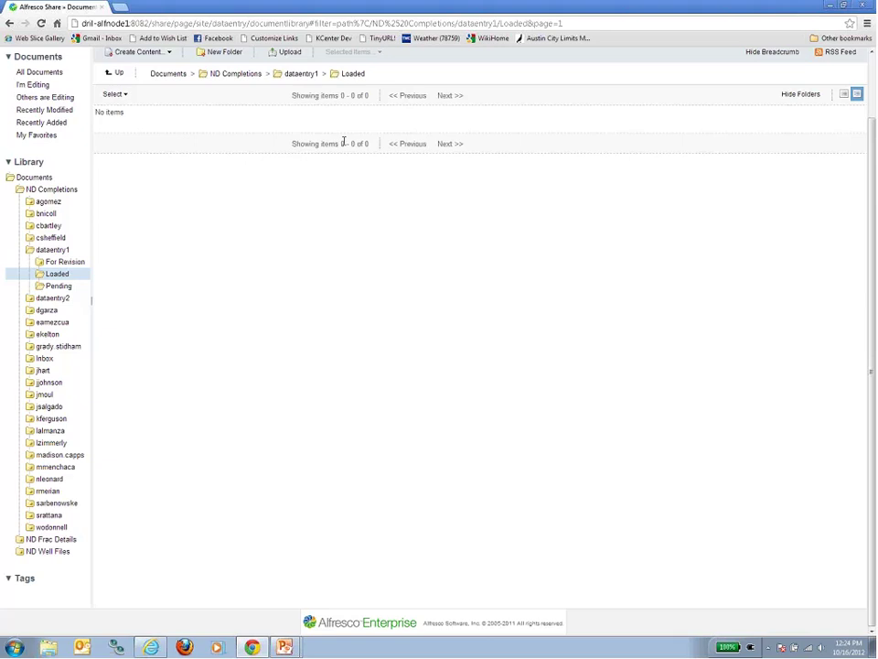
{"action": "scroll", "coordinate": [639, 137], "scroll_direction": "up", "scroll_amount": 2}
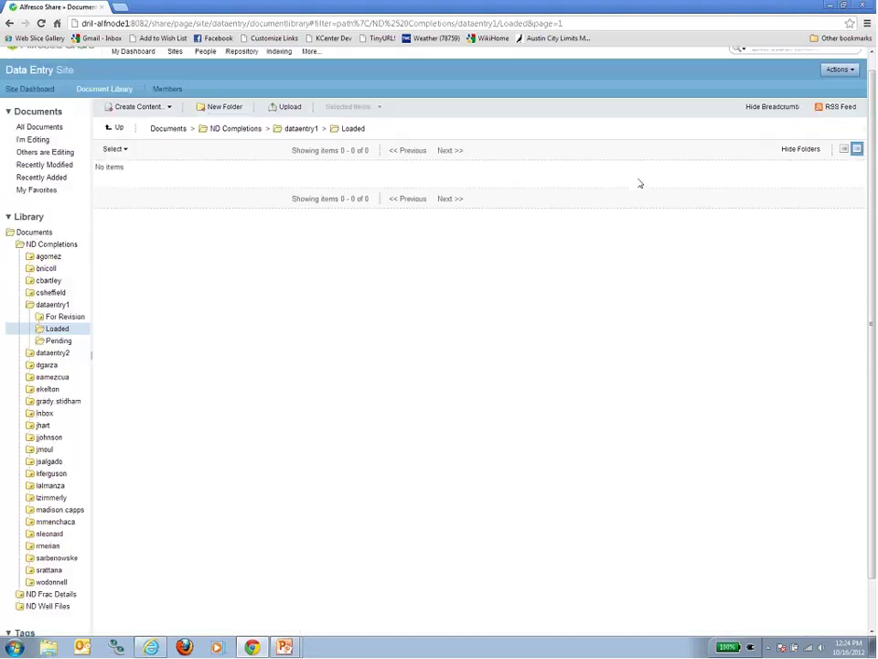
{"action": "left_click", "coordinate": [790, 52]}
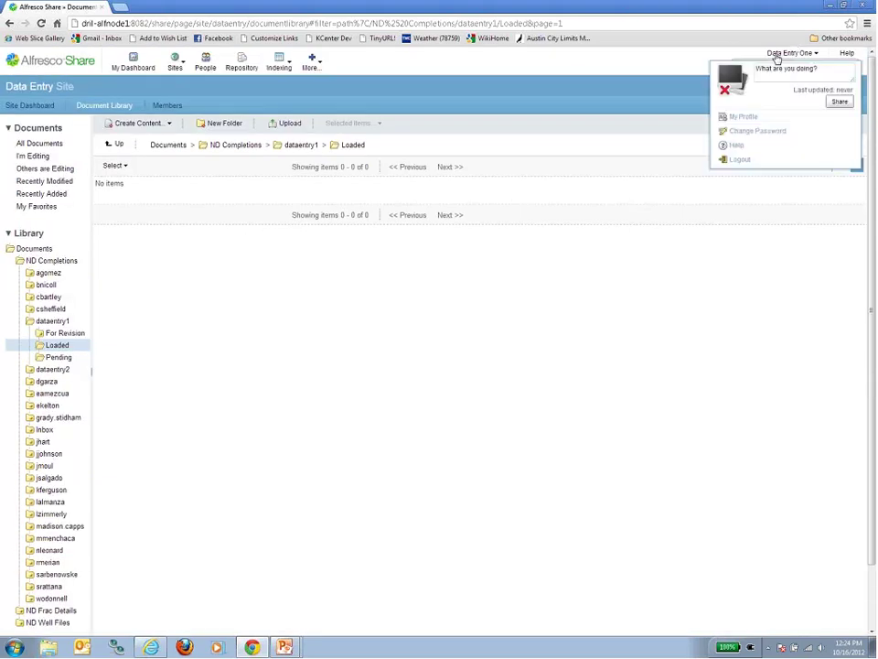
Sign out and log back in with the autocompleted quality-control user name.
{"action": "left_click", "coordinate": [741, 161]}
{"action": "double_click", "coordinate": [329, 330]}
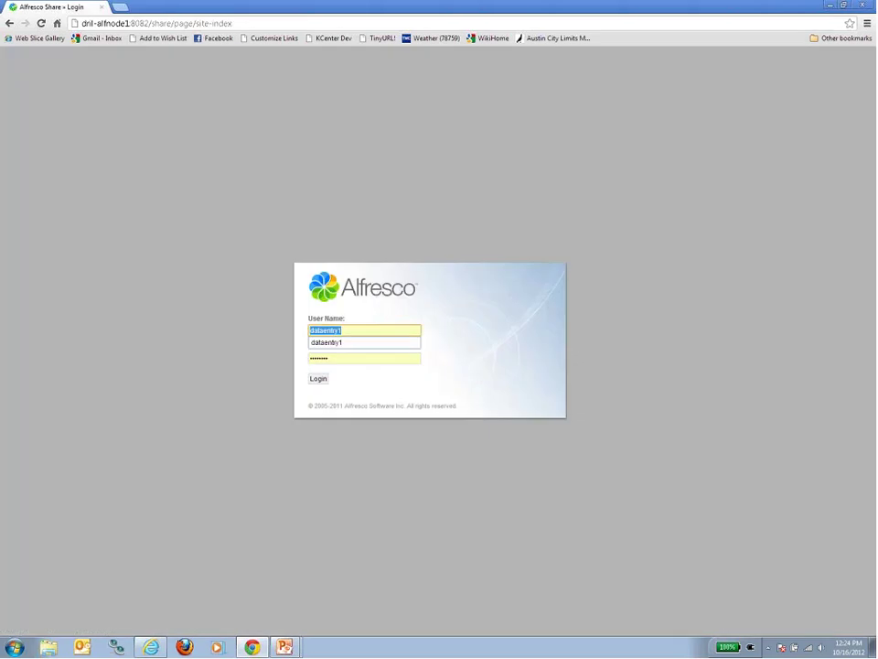
{"action": "type", "text": "qc1"}
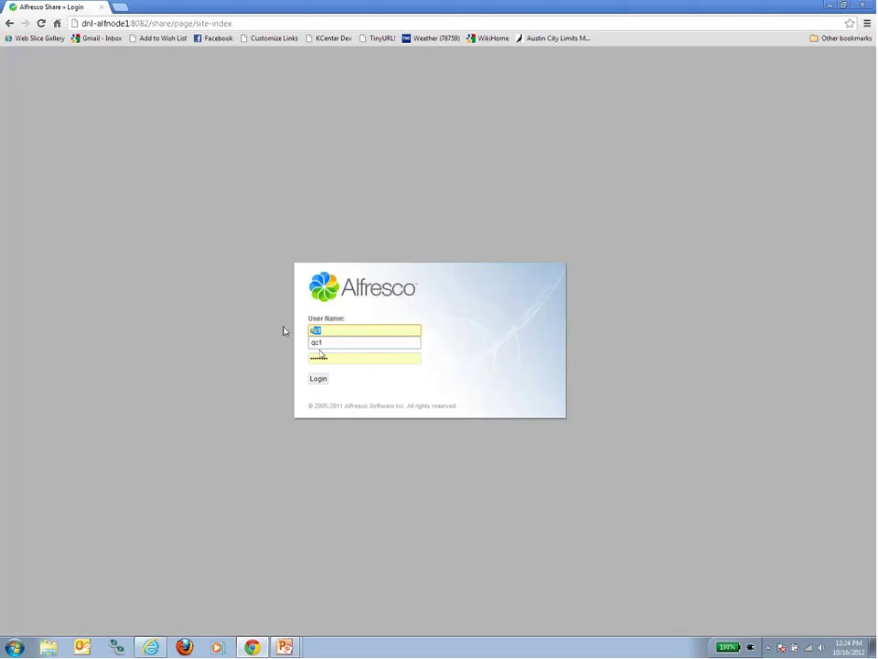
{"action": "key", "text": "Return"}
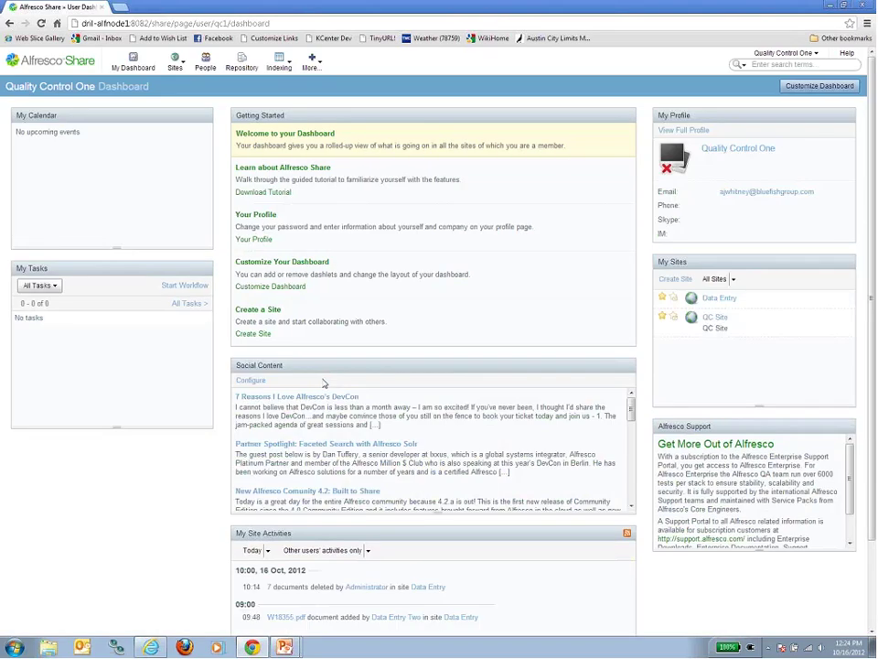
Go to the QC Site's document library and open ND Completions › Verifying.
{"action": "left_click", "coordinate": [714, 317]}
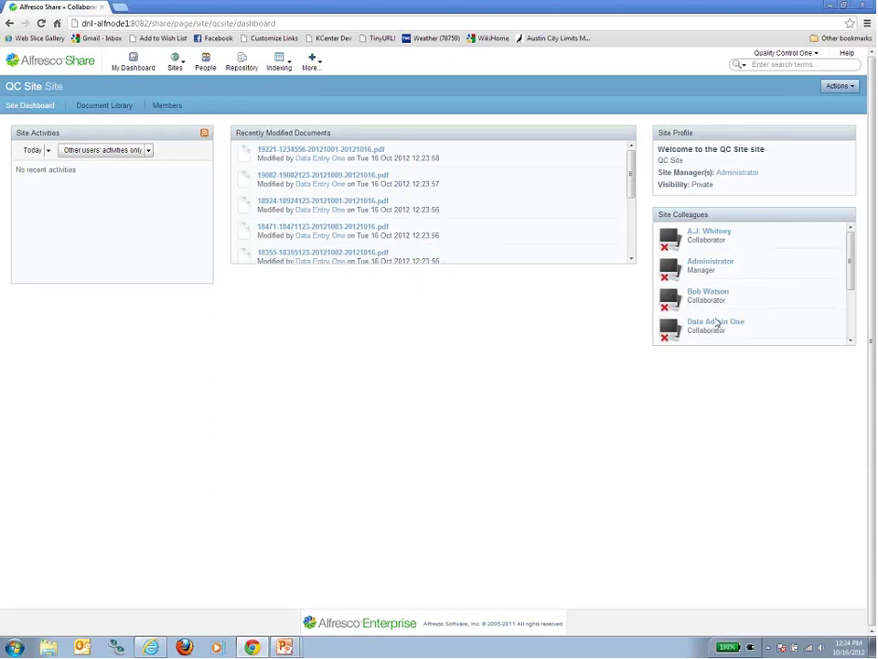
{"action": "left_click", "coordinate": [106, 107]}
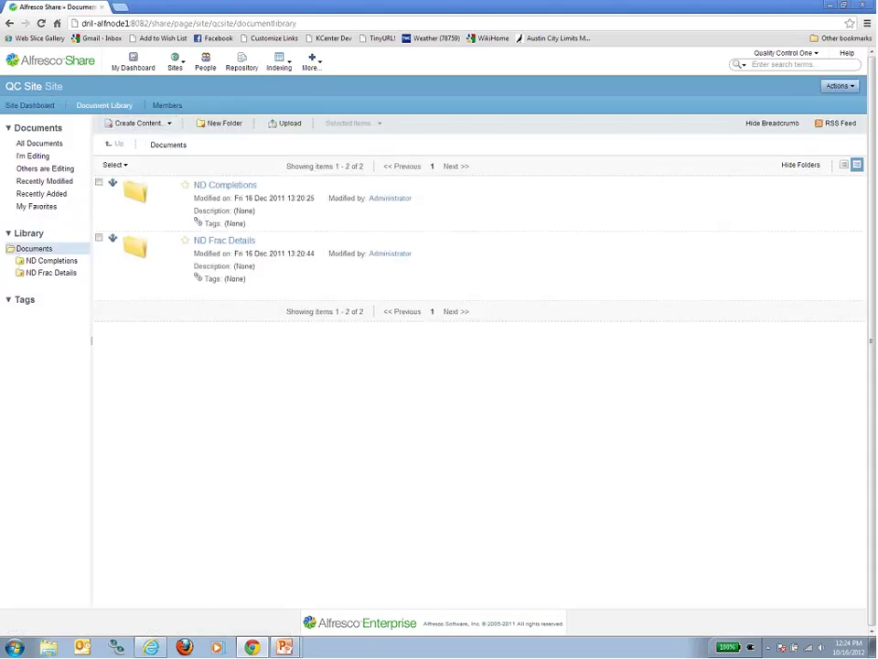
{"action": "left_click", "coordinate": [36, 260]}
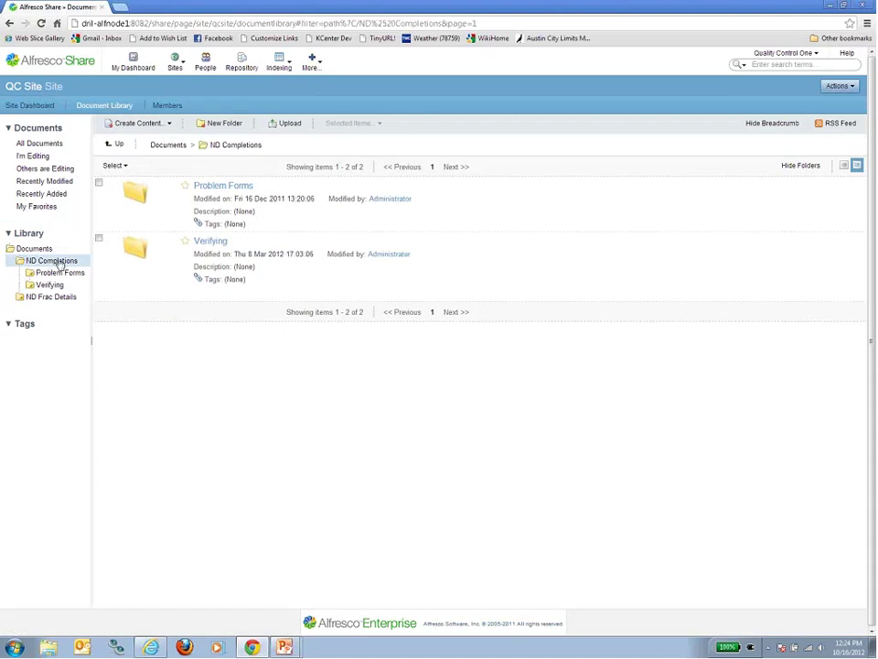
{"action": "mouse_move", "coordinate": [257, 276]}
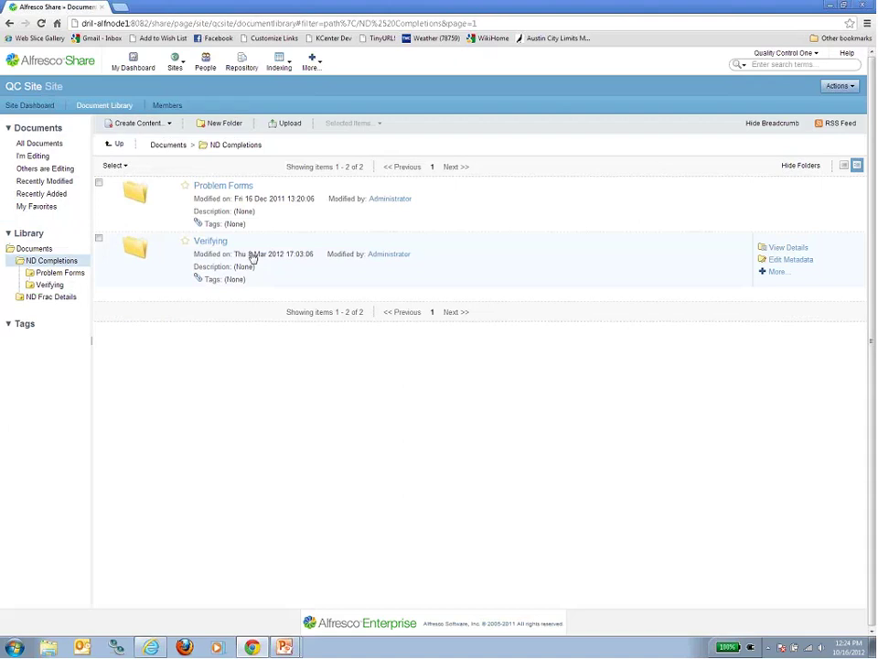
{"action": "mouse_move", "coordinate": [249, 216]}
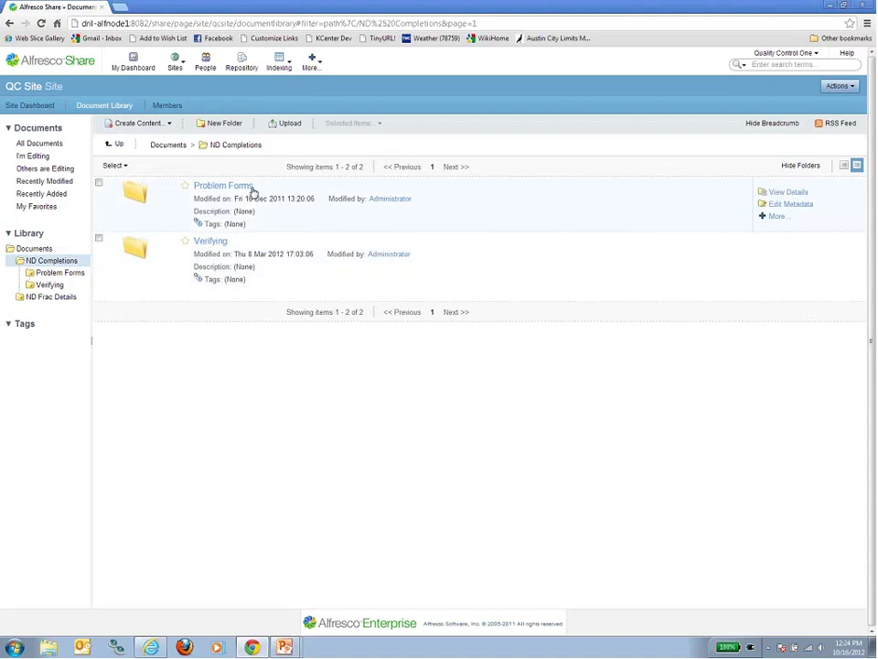
{"action": "mouse_move", "coordinate": [288, 245]}
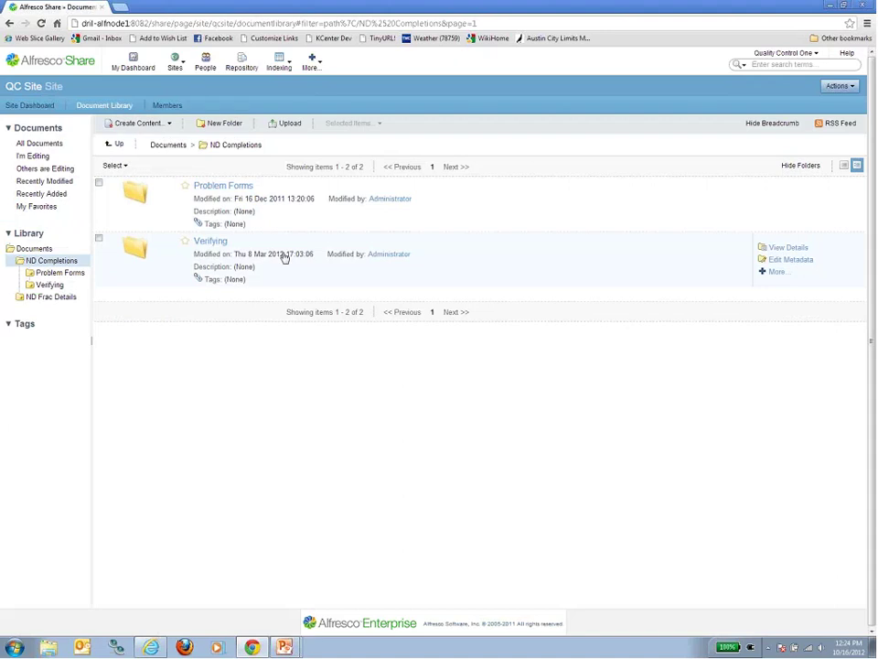
{"action": "left_click", "coordinate": [49, 285]}
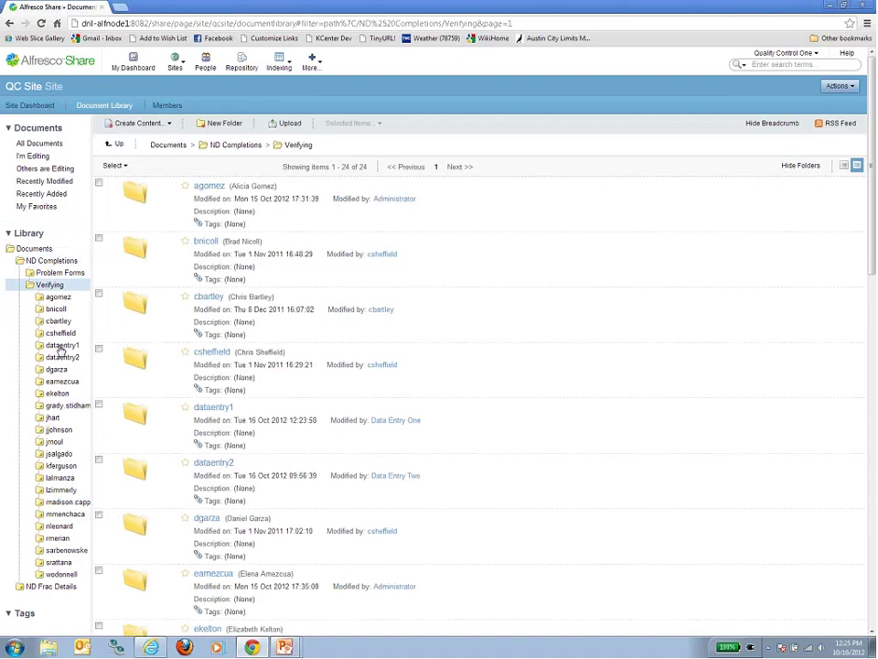
Browse batch_dataentry1_2012-10-16_122352's To Verify and Pass Through files, then list the indexing queues.
{"action": "left_click", "coordinate": [61, 346]}
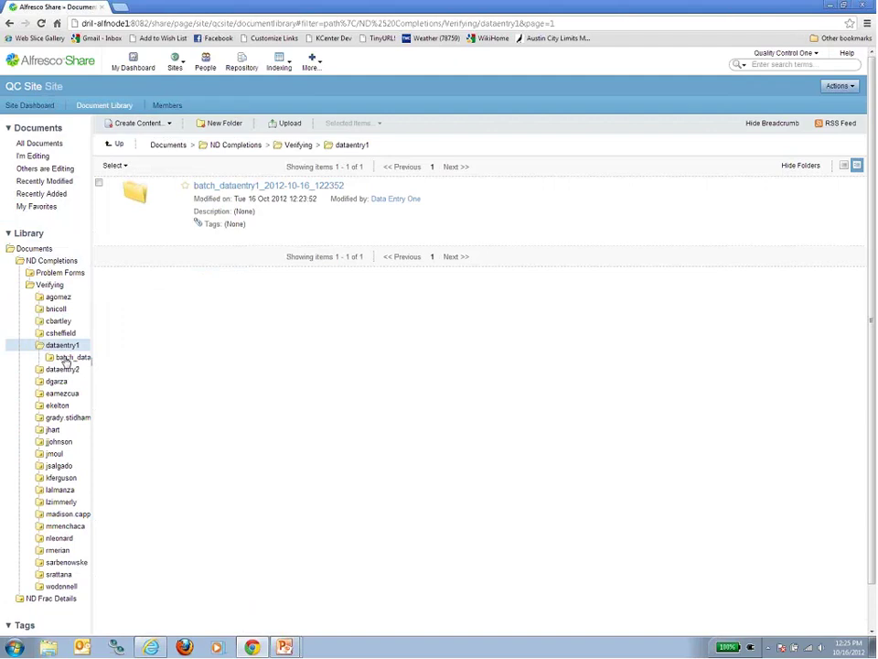
{"action": "left_click", "coordinate": [66, 359]}
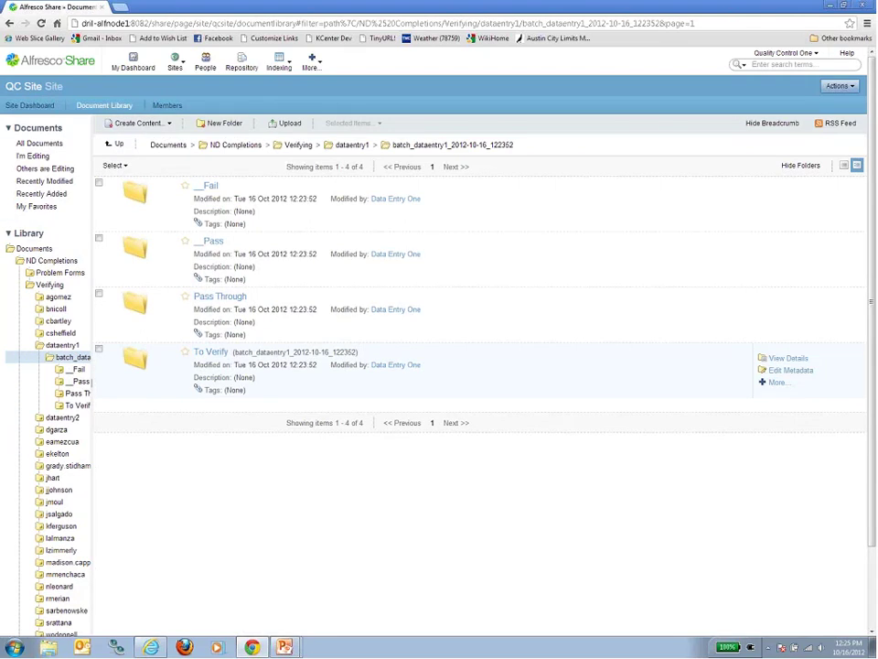
{"action": "left_click", "coordinate": [77, 407]}
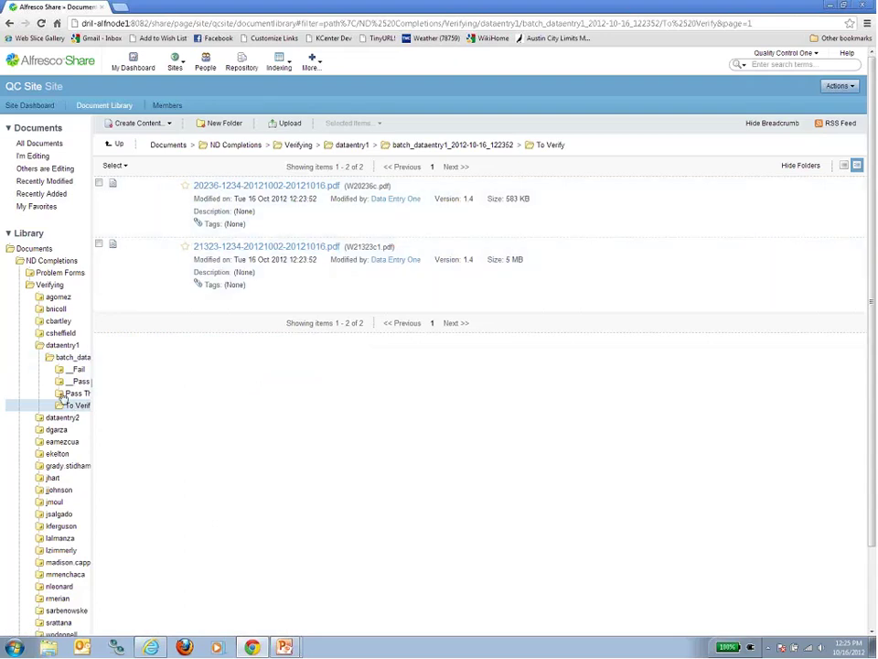
{"action": "left_click", "coordinate": [73, 393]}
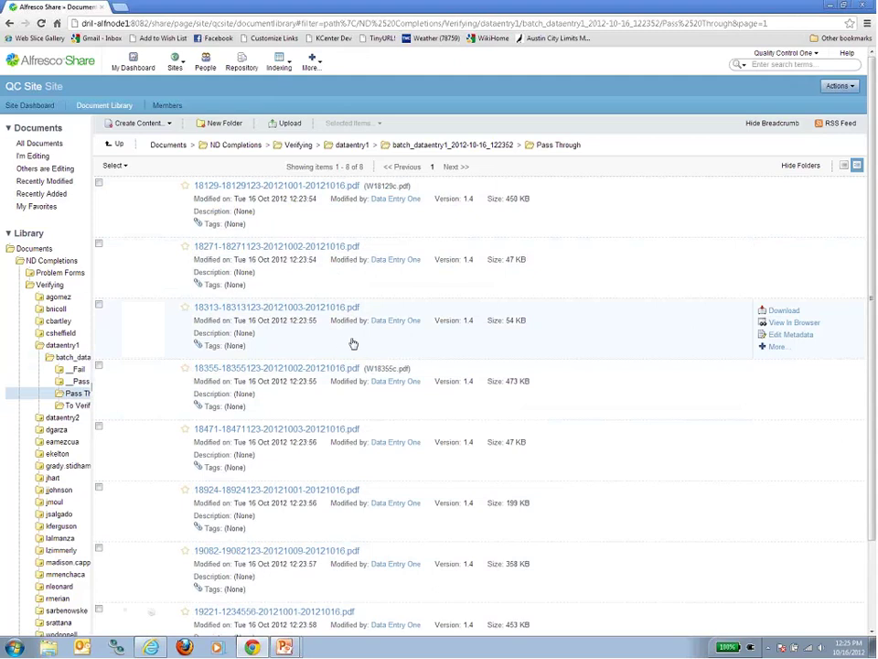
{"action": "left_click", "coordinate": [279, 66]}
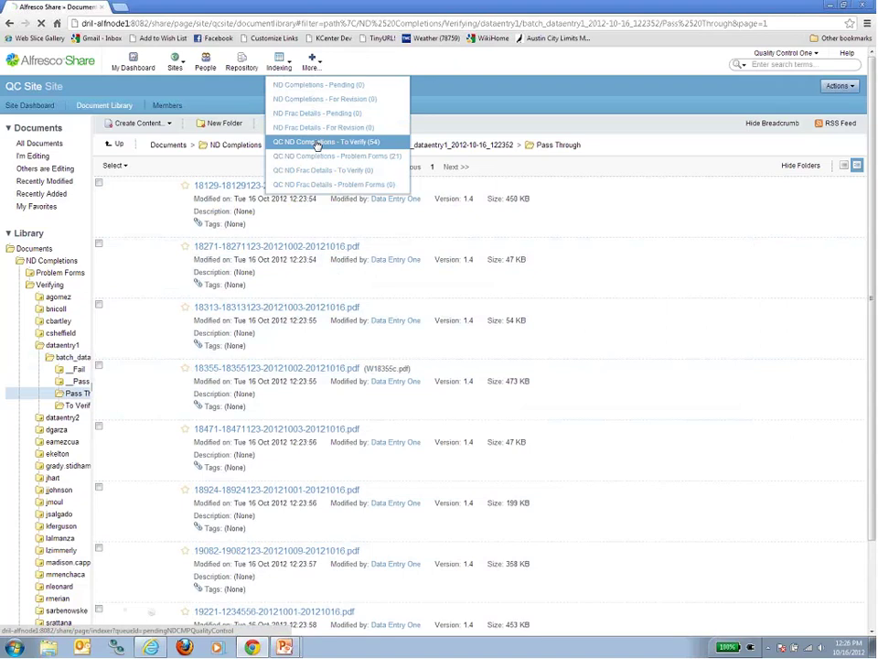
Open the QC ND Completions - To Verify queue filtered to the batch_dataentry1 folder.
{"action": "left_click", "coordinate": [318, 143]}
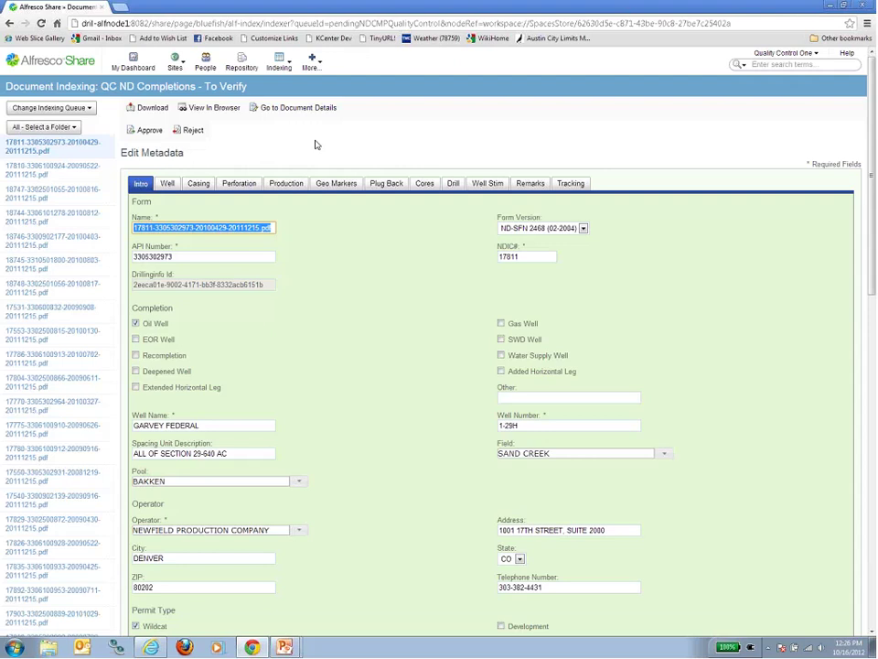
{"action": "left_click", "coordinate": [67, 131]}
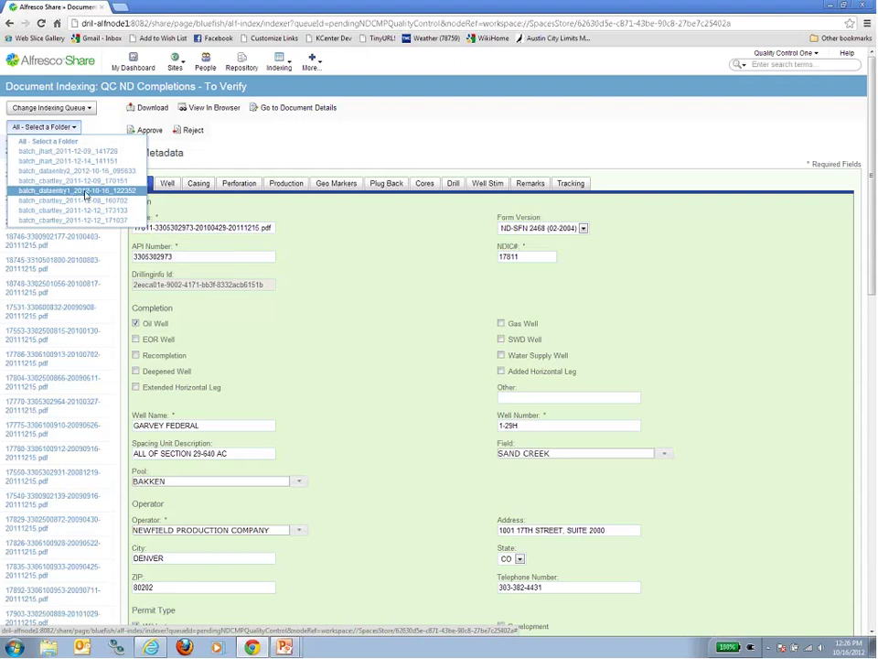
{"action": "left_click", "coordinate": [87, 193]}
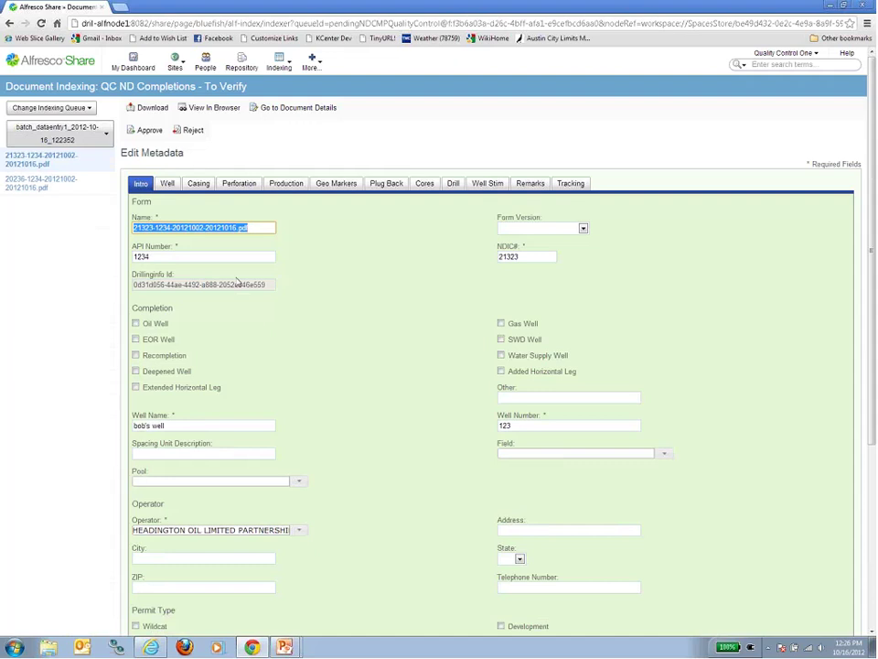
{"action": "left_click", "coordinate": [145, 135]}
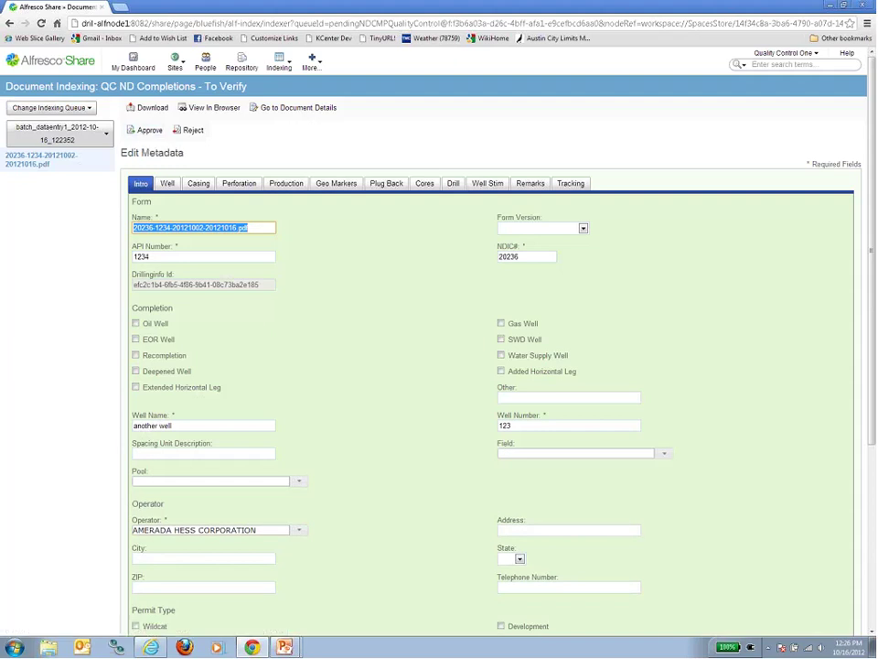
{"action": "scroll", "coordinate": [333, 298], "scroll_direction": "down", "scroll_amount": 2}
{"action": "scroll", "coordinate": [291, 277], "scroll_direction": "up", "scroll_amount": 2}
{"action": "left_click", "coordinate": [147, 133]}
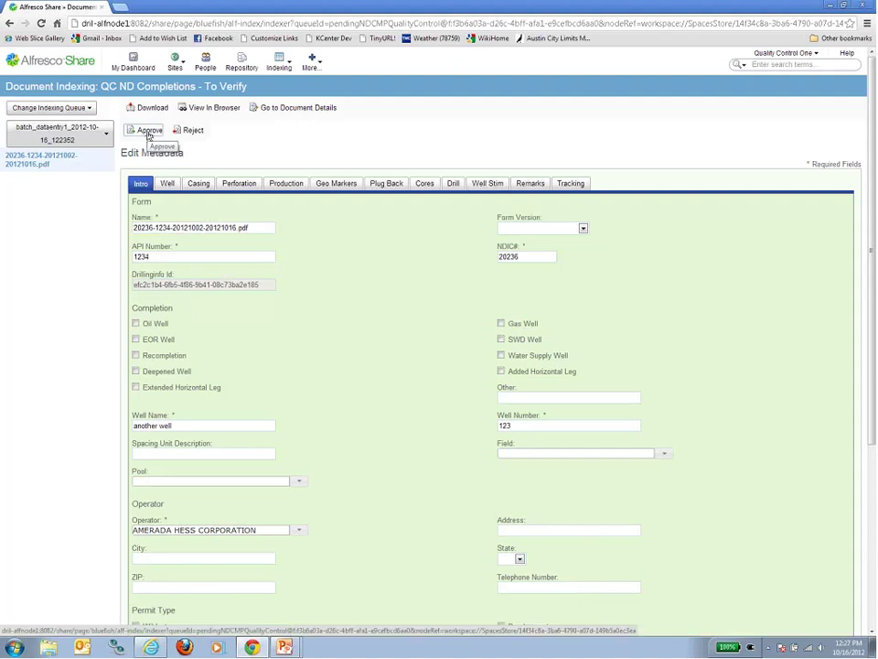
{"action": "left_click", "coordinate": [148, 133]}
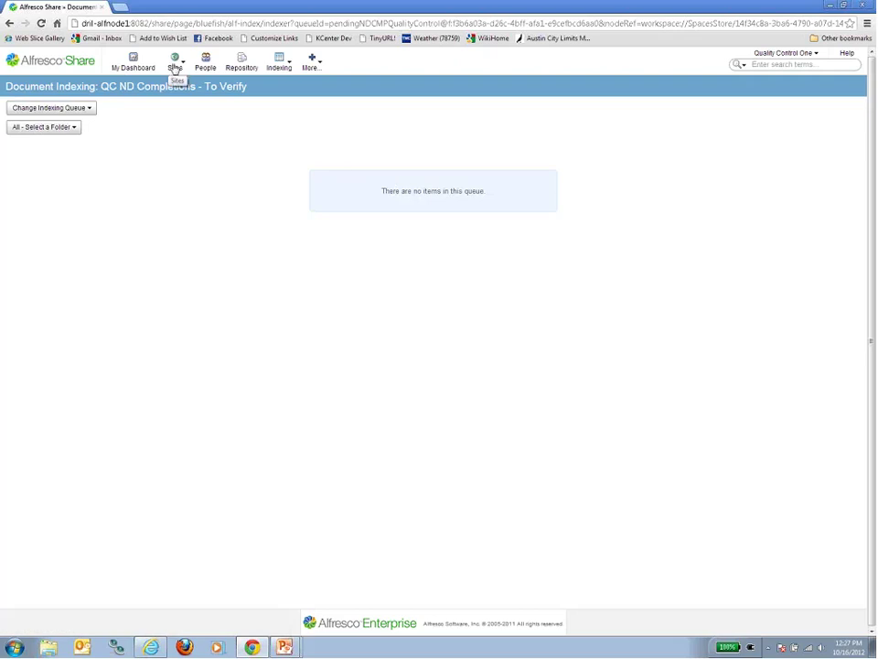
Go to QC Site's ND Completions › Verifying › dataentry1 folder and confirm it holds no items.
{"action": "left_click", "coordinate": [175, 68]}
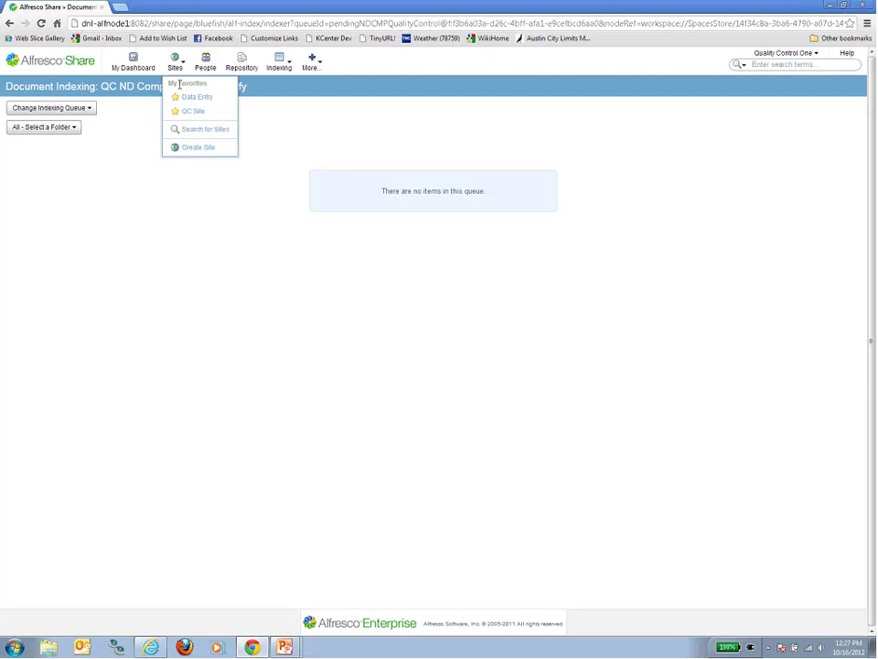
{"action": "left_click", "coordinate": [190, 110]}
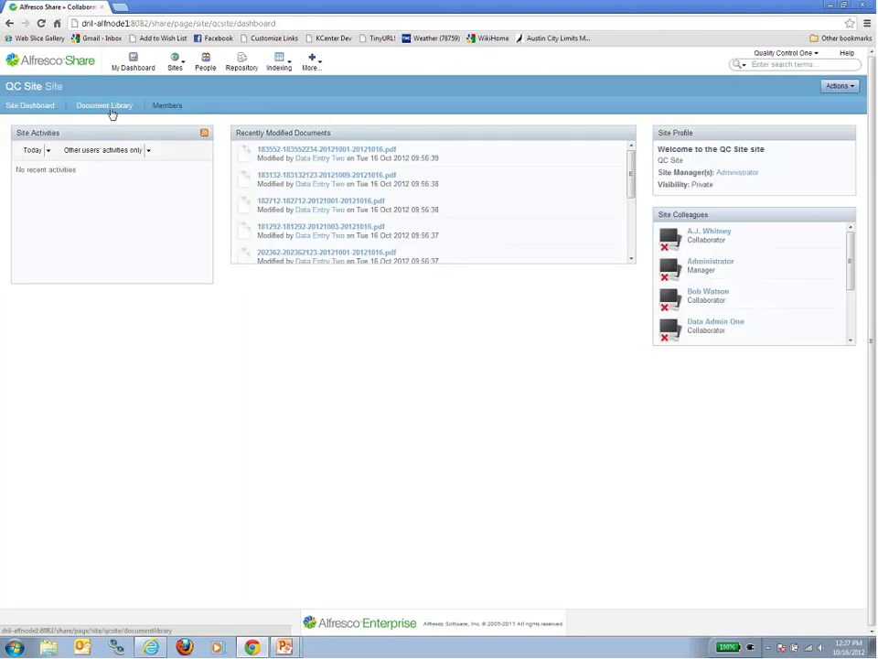
{"action": "left_click", "coordinate": [109, 107]}
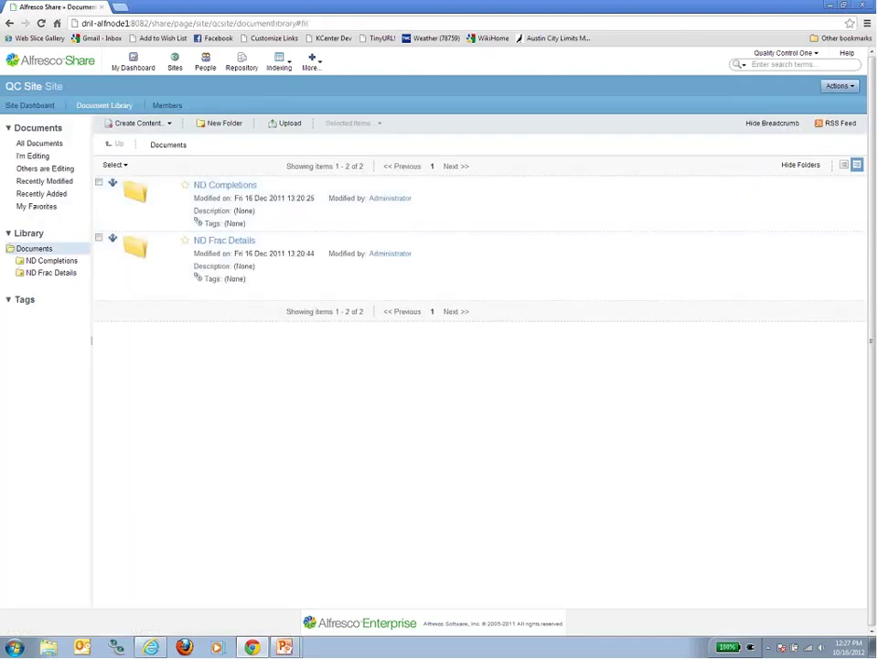
{"action": "left_click", "coordinate": [37, 259]}
{"action": "left_click", "coordinate": [43, 286]}
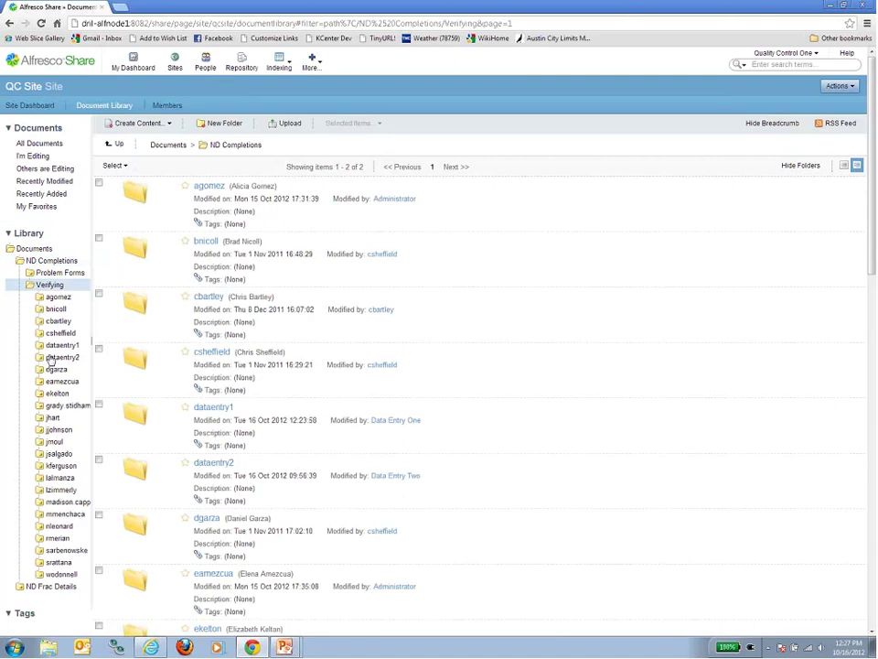
{"action": "left_click", "coordinate": [52, 346]}
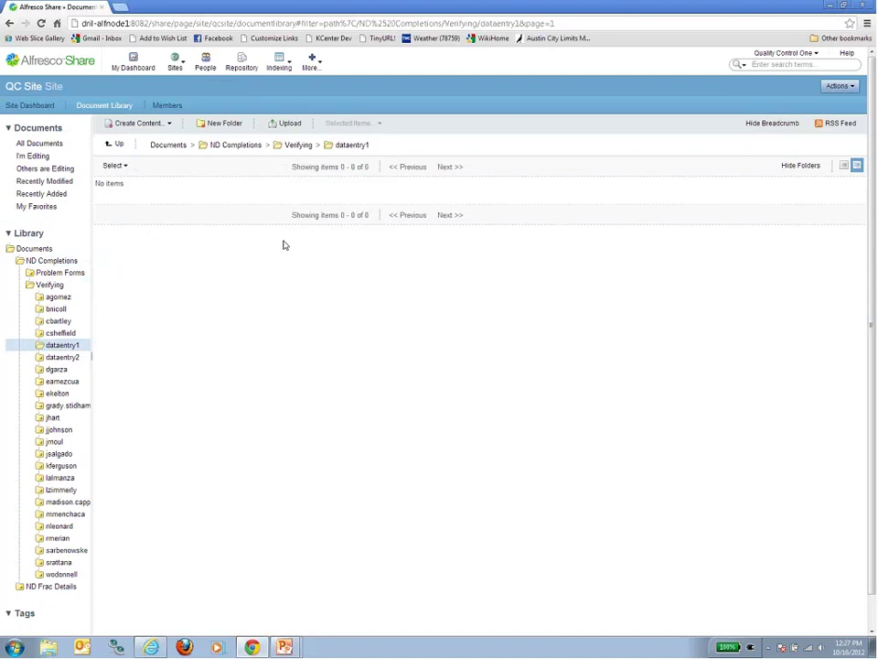
Sign out, then log back in with the administrator account and password.
{"action": "left_click", "coordinate": [784, 53]}
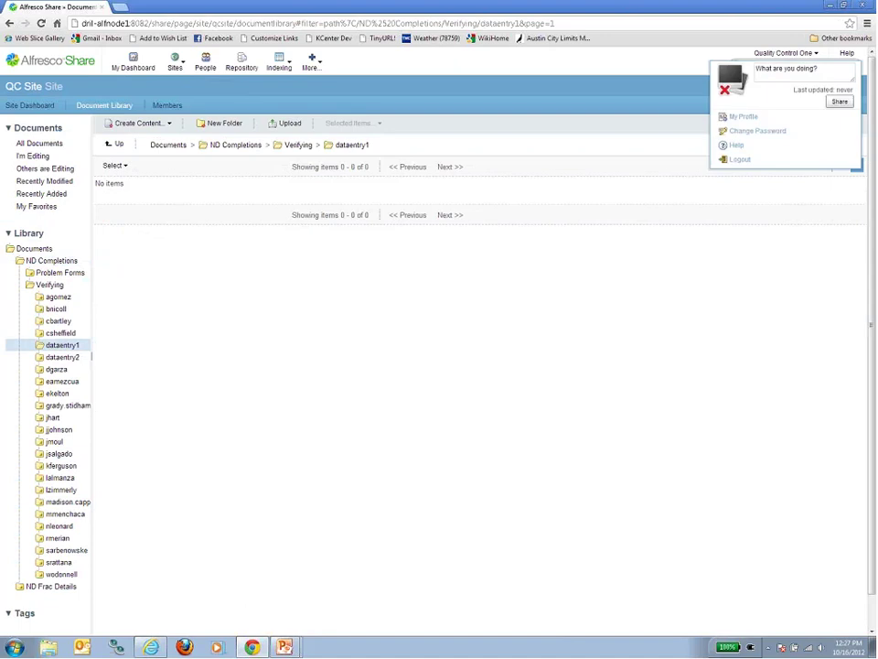
{"action": "left_click", "coordinate": [766, 162]}
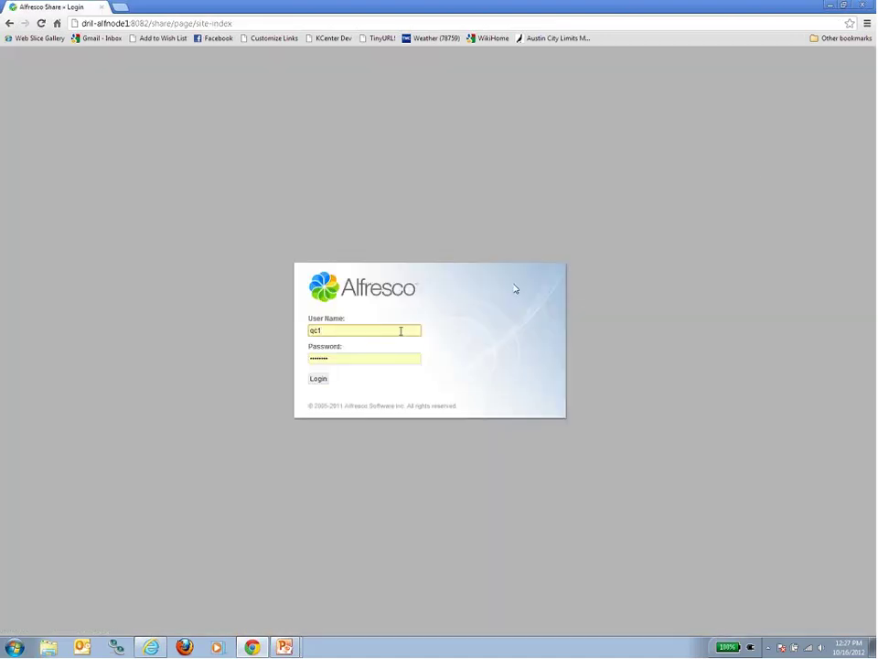
{"action": "key", "text": "Tab"}
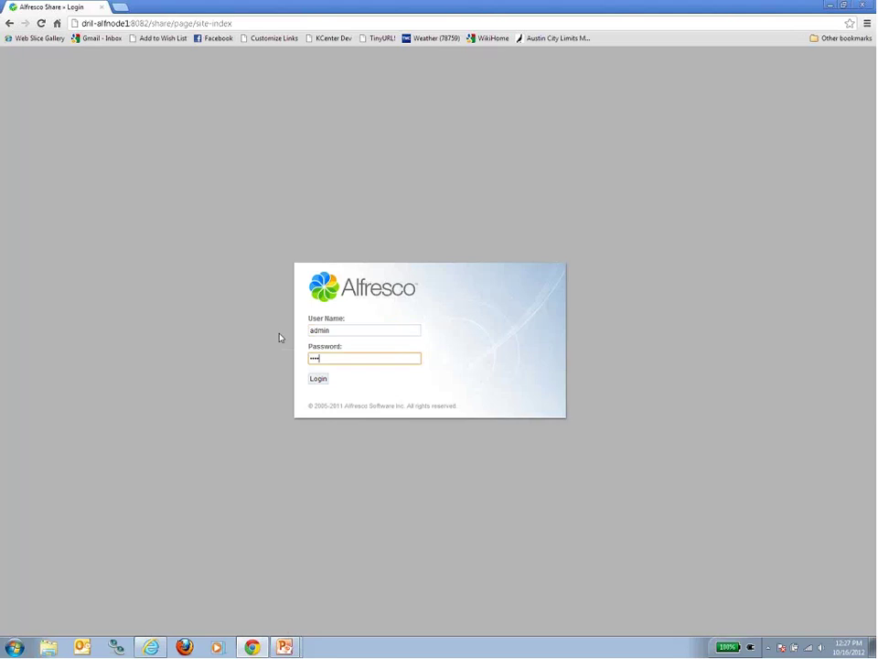
{"action": "key", "text": "Return"}
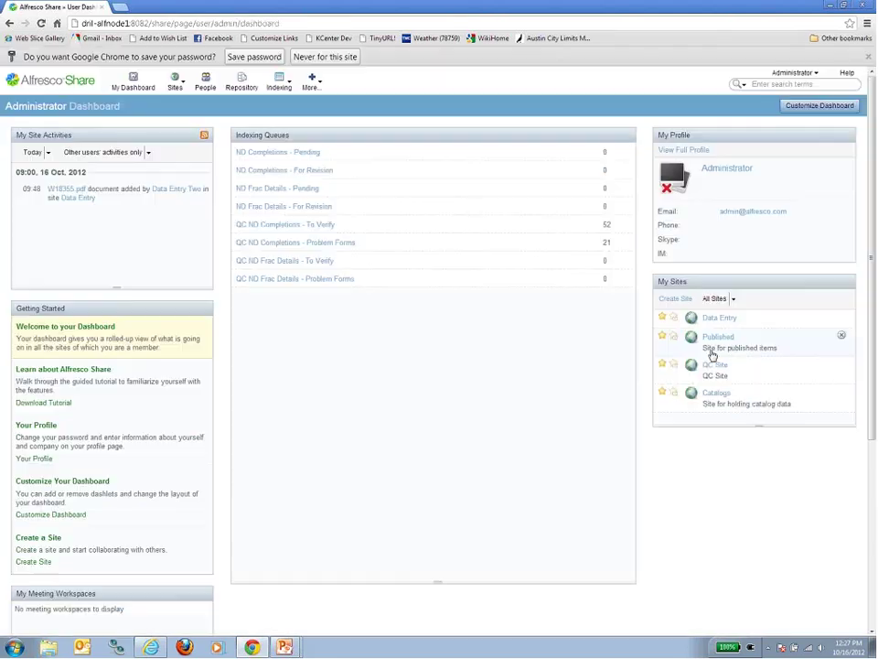
Open the Published site's ND Completions › 2012 › 10 - October › 16 folder of 13 PDFs.
{"action": "left_click", "coordinate": [717, 338]}
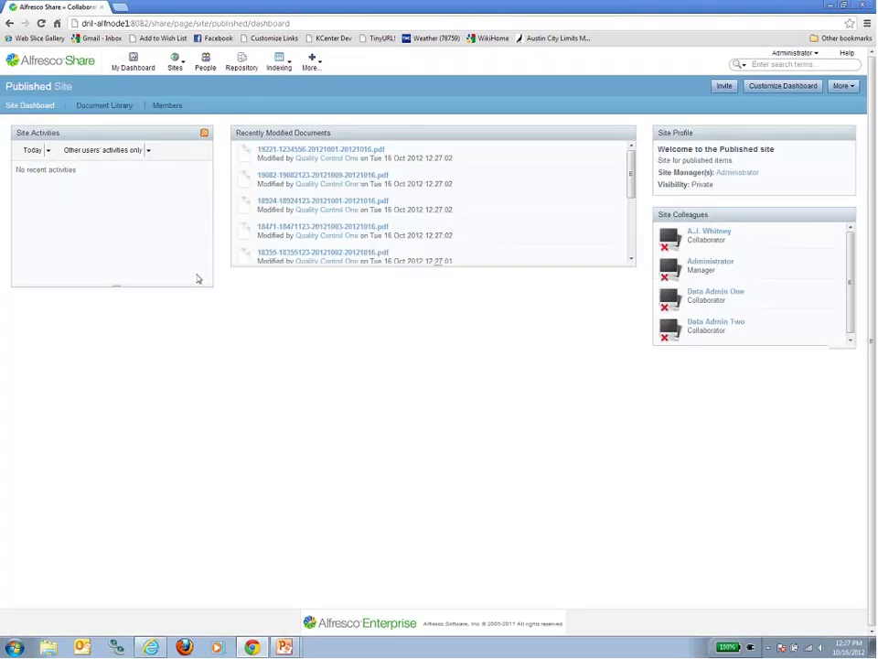
{"action": "left_click", "coordinate": [124, 108]}
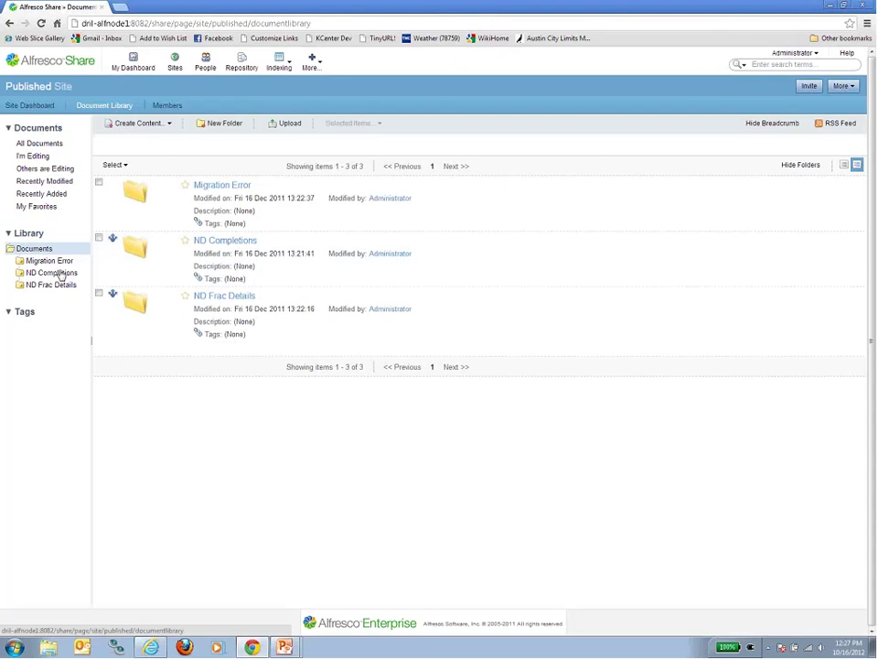
{"action": "left_click", "coordinate": [52, 274]}
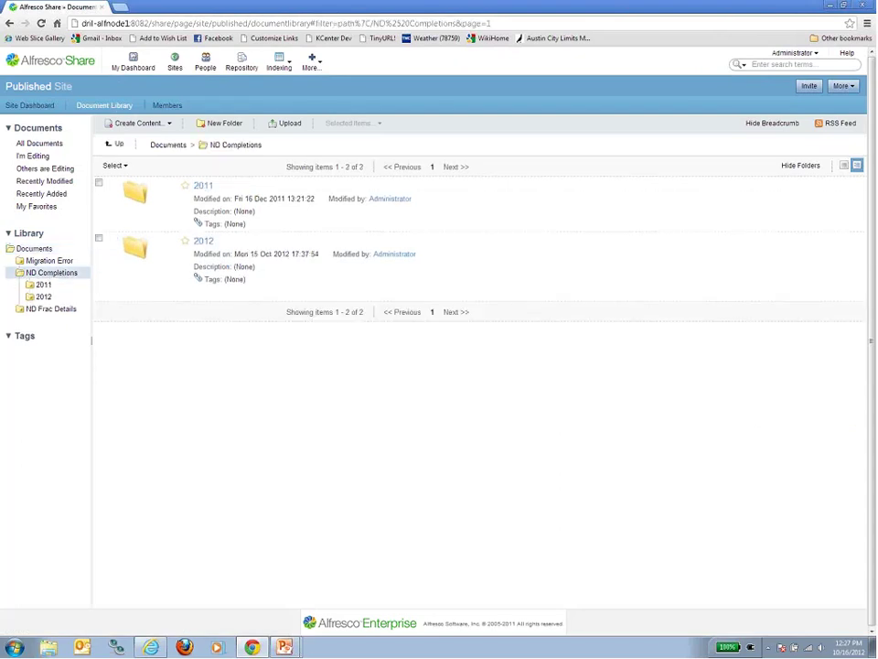
{"action": "left_click", "coordinate": [43, 297]}
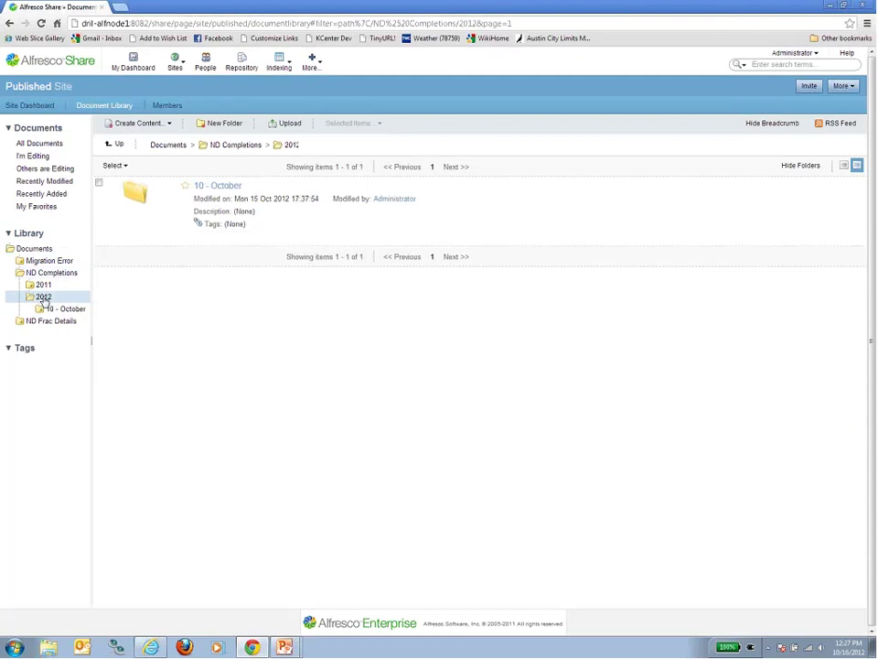
{"action": "left_click", "coordinate": [57, 309]}
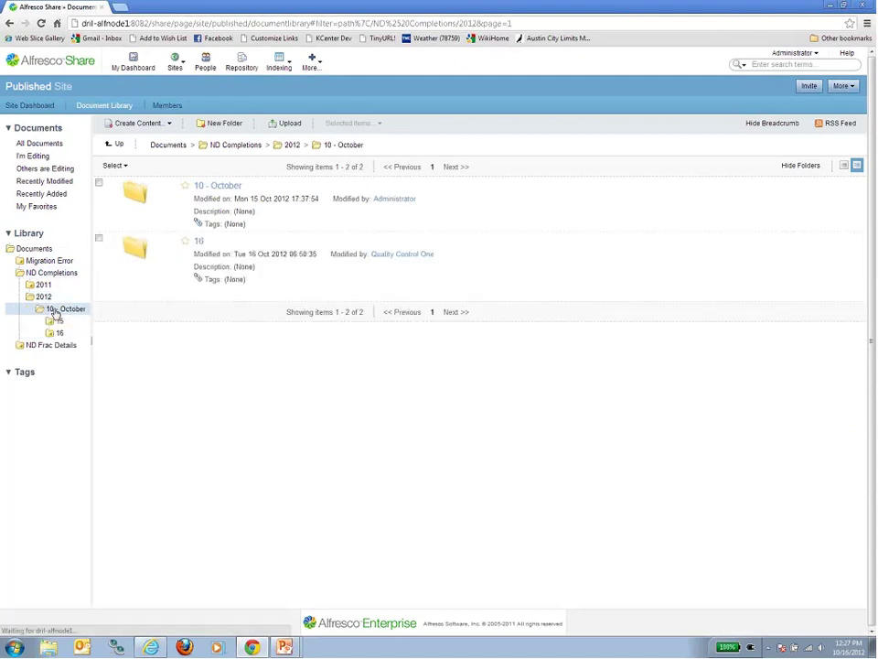
{"action": "left_click", "coordinate": [59, 335]}
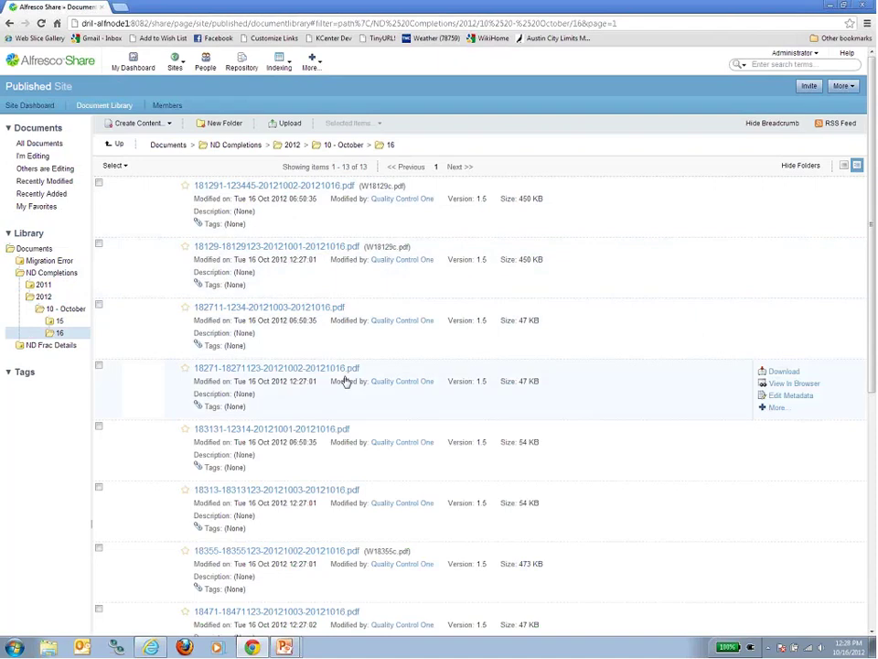
{"action": "scroll", "coordinate": [333, 508], "scroll_direction": "down", "scroll_amount": 1}
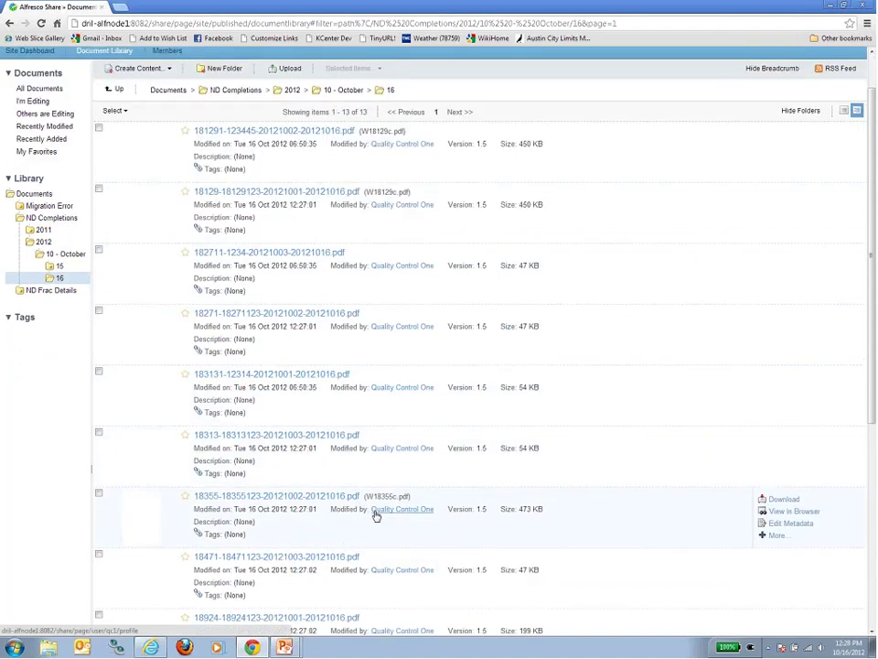
{"action": "scroll", "coordinate": [376, 514], "scroll_direction": "up", "scroll_amount": 1}
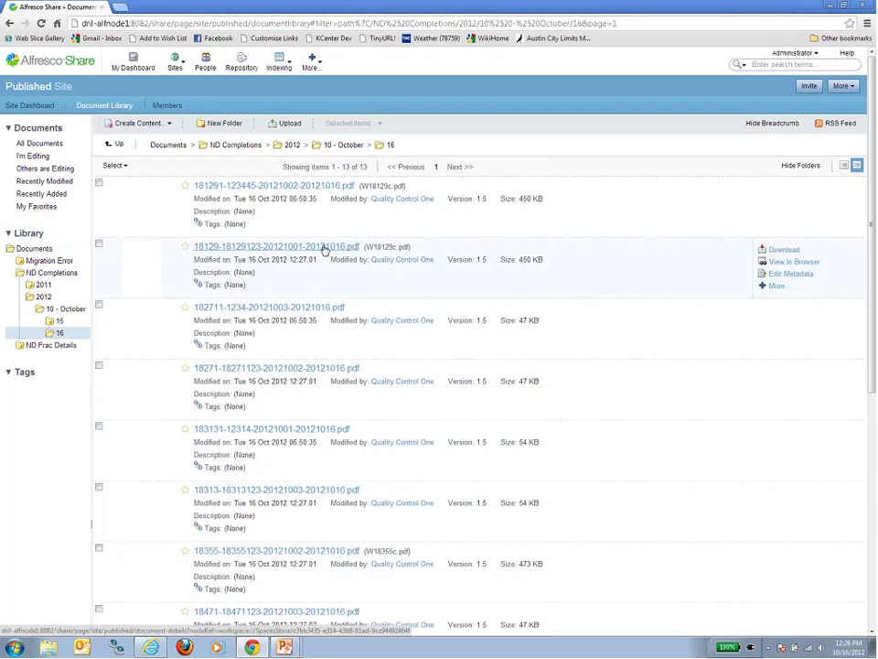
Check the 18129 PDF's Tracking history ends in PUBLISHED, then cancel out of the form.
{"action": "left_click", "coordinate": [788, 276]}
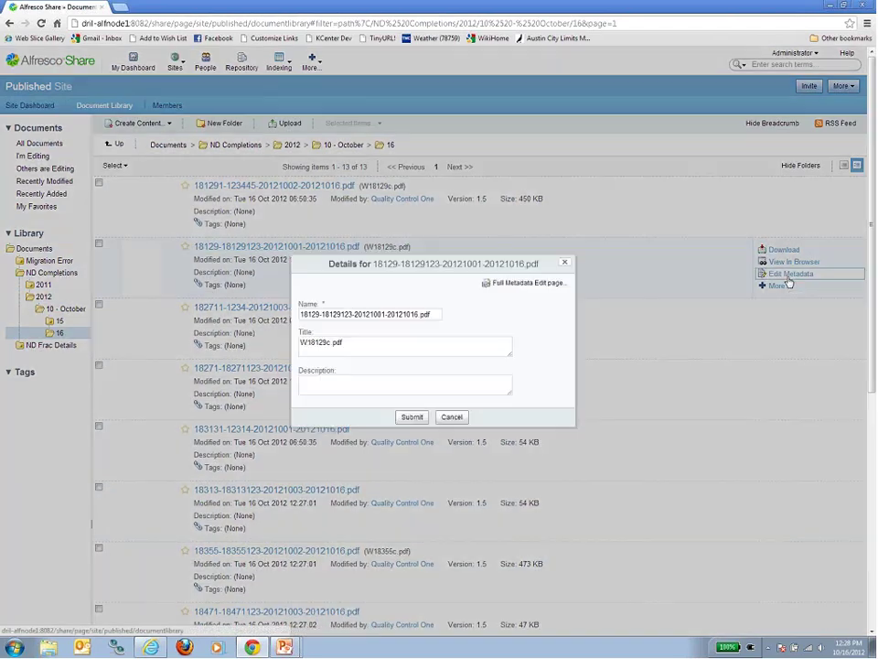
{"action": "left_click", "coordinate": [508, 283]}
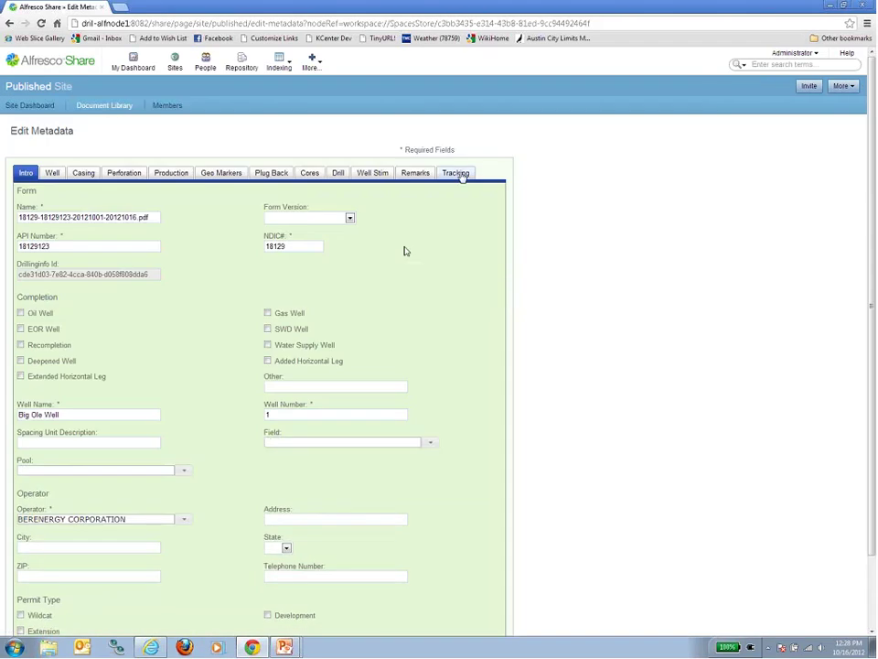
{"action": "left_click", "coordinate": [462, 176]}
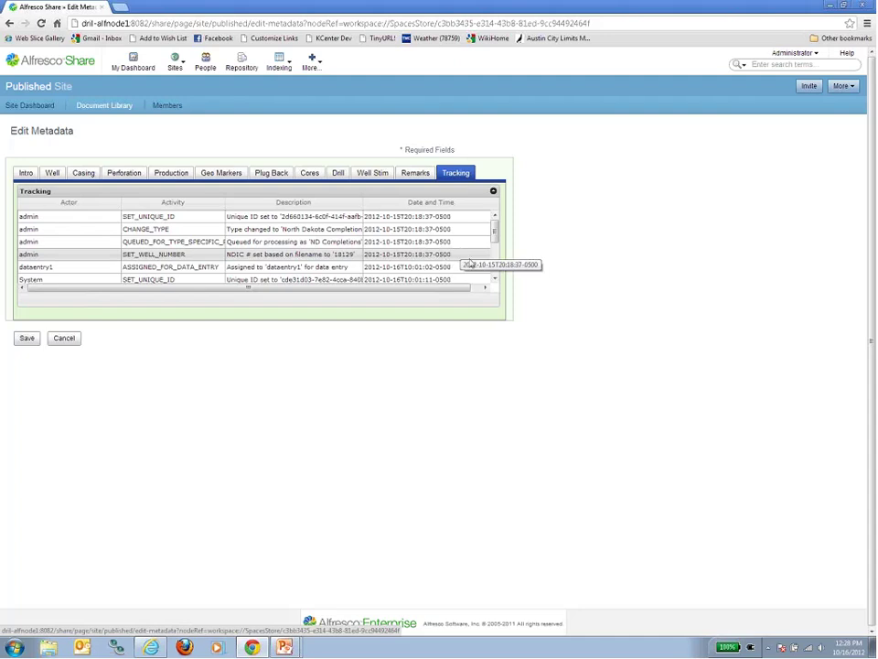
{"action": "left_click_drag", "start_coordinate": [496, 230], "coordinate": [495, 249]}
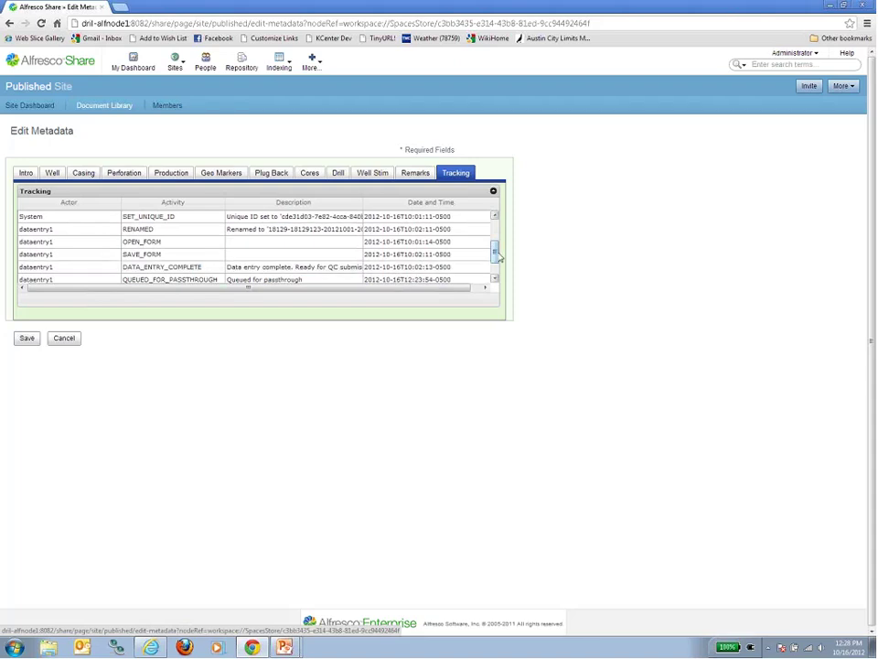
{"action": "left_click_drag", "start_coordinate": [498, 256], "coordinate": [495, 267]}
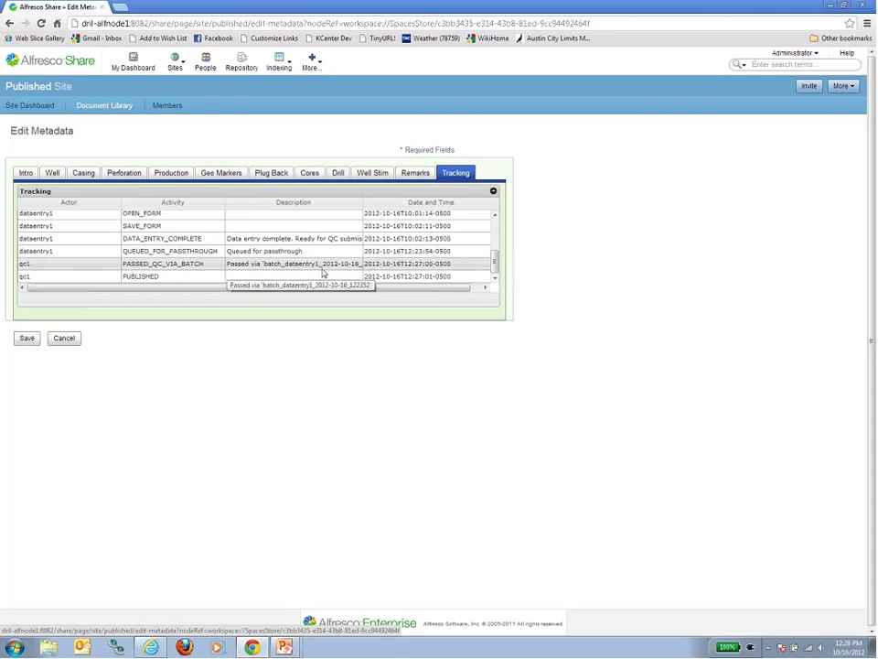
{"action": "left_click", "coordinate": [66, 339]}
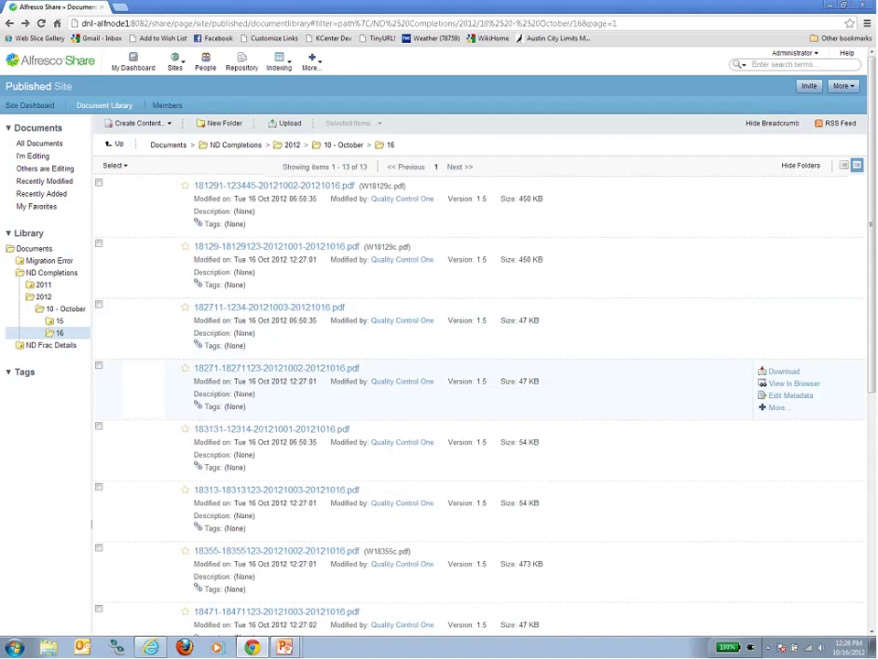
{"action": "left_click", "coordinate": [778, 394]}
{"action": "left_click", "coordinate": [529, 283]}
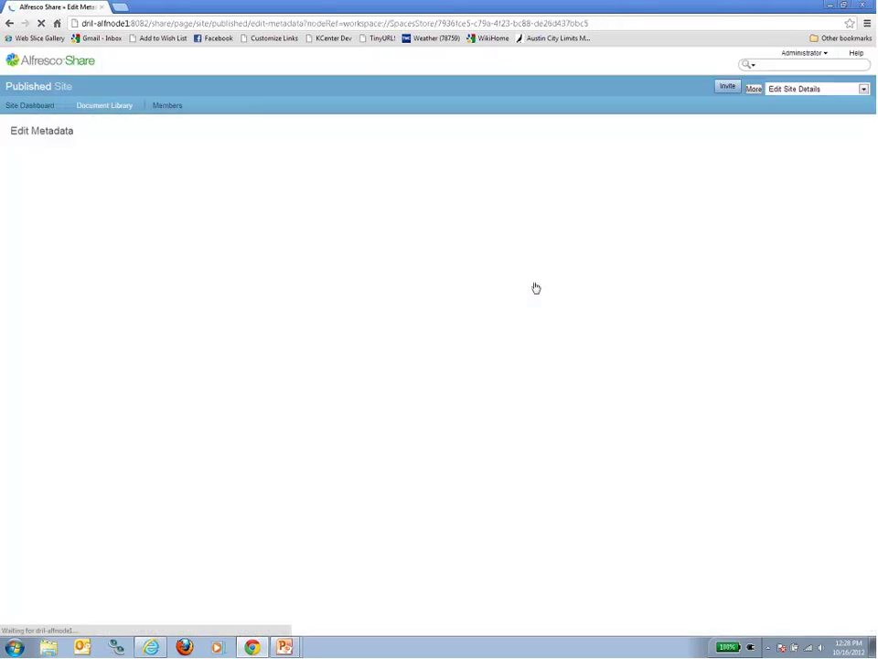
{"action": "left_click", "coordinate": [455, 172]}
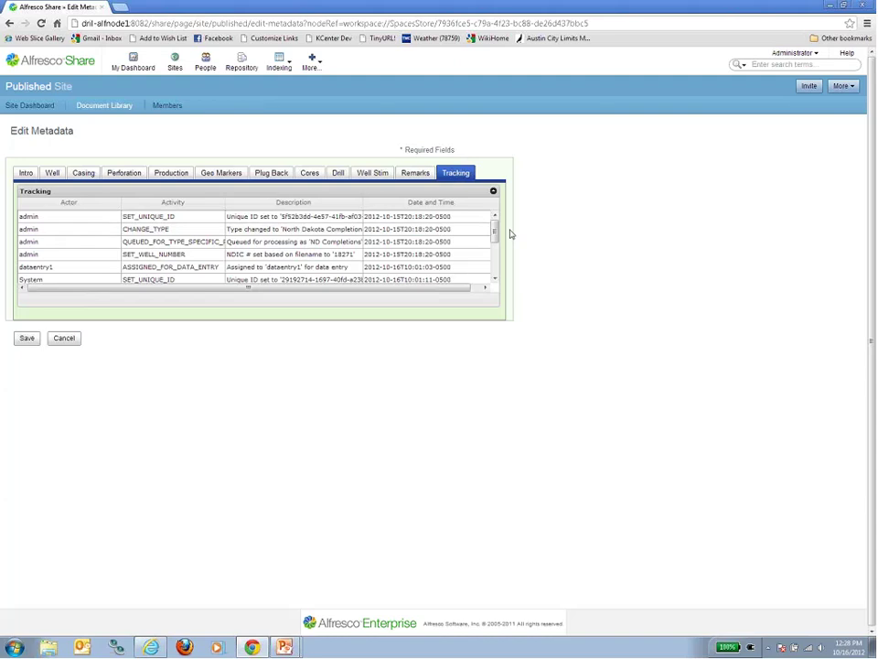
{"action": "left_click_drag", "start_coordinate": [494, 231], "coordinate": [496, 263]}
{"action": "left_click", "coordinate": [52, 342]}
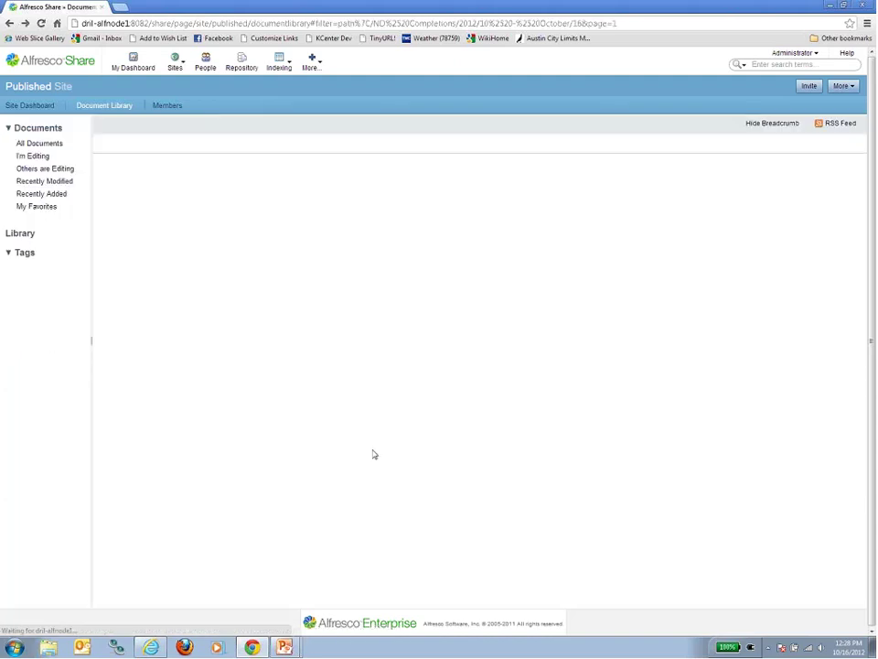
{"action": "scroll", "coordinate": [431, 497], "scroll_direction": "down", "scroll_amount": 1}
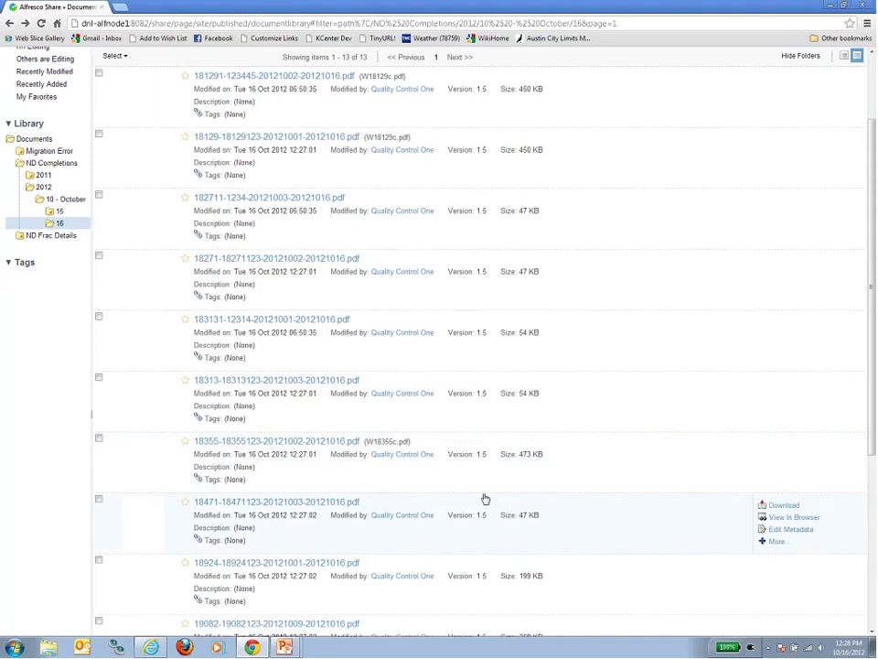
{"action": "left_click", "coordinate": [773, 530]}
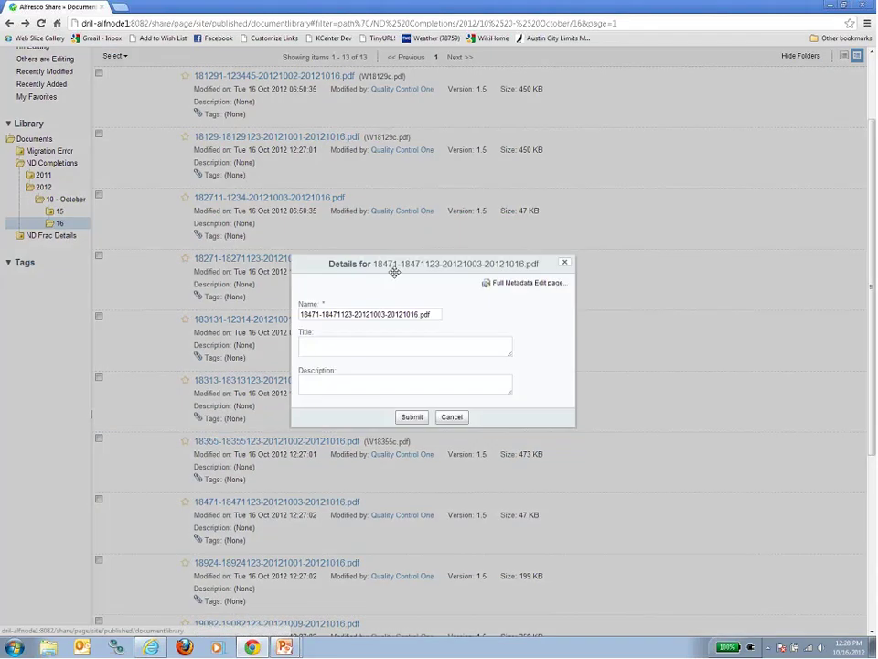
{"action": "left_click", "coordinate": [534, 284]}
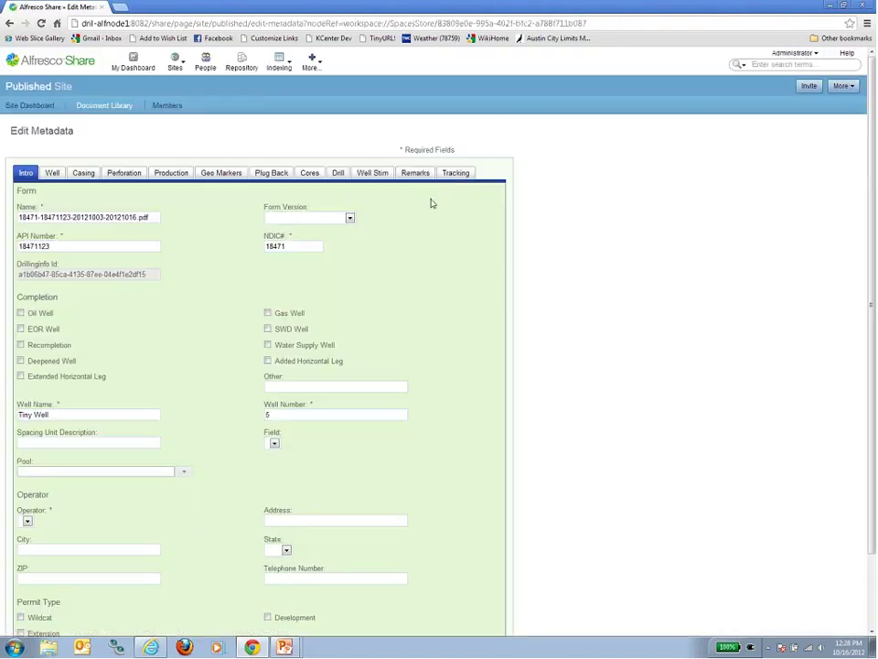
{"action": "left_click", "coordinate": [454, 176]}
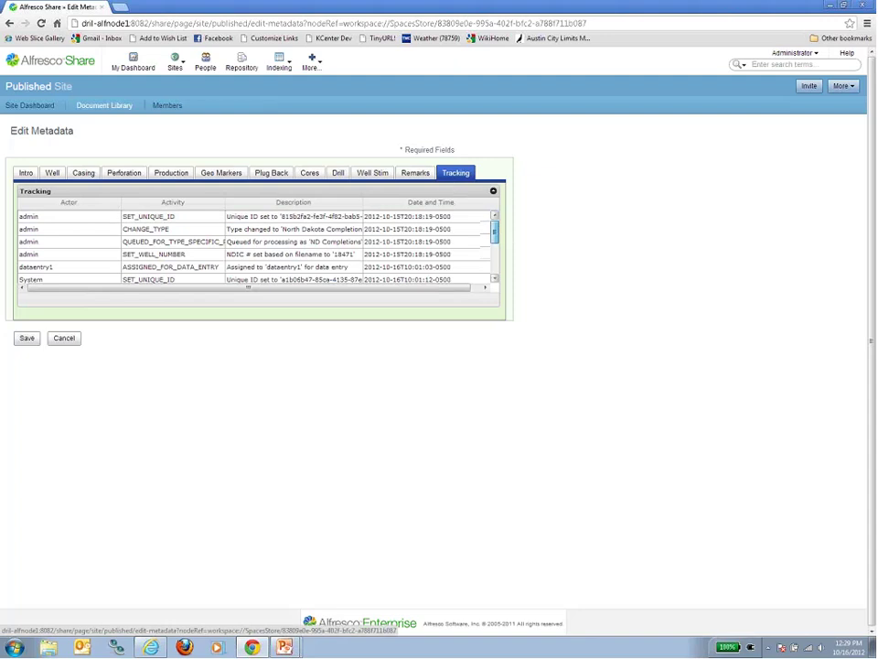
{"action": "left_click_drag", "start_coordinate": [499, 231], "coordinate": [494, 260]}
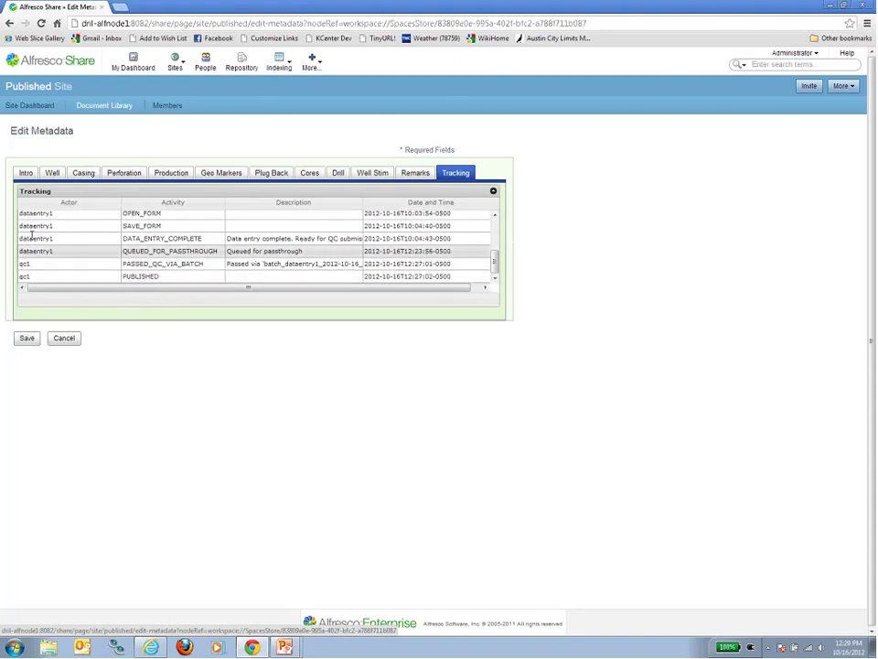
{"action": "left_click", "coordinate": [64, 340]}
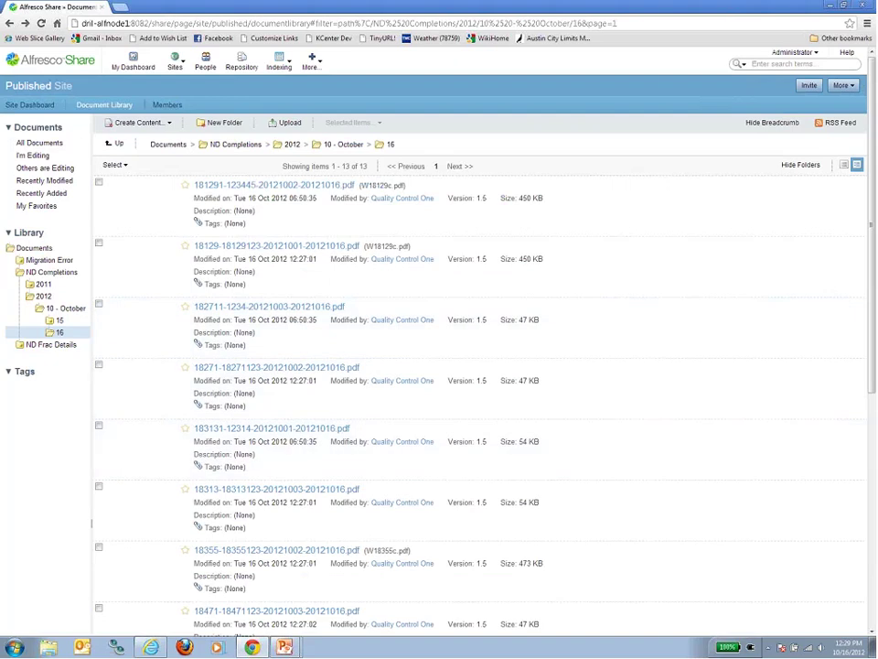
Switch back to the PowerPoint slide show and advance to slide 17, Data Entry & QC Process.
{"action": "mouse_move", "coordinate": [288, 647]}
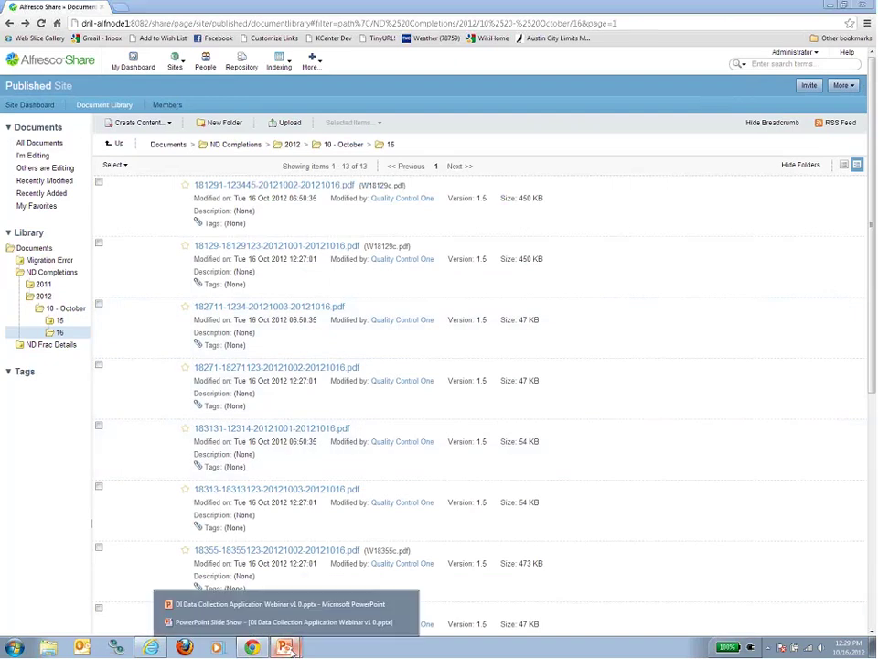
{"action": "key", "text": "alt+Tab"}
{"action": "key", "text": "alt+Tab"}
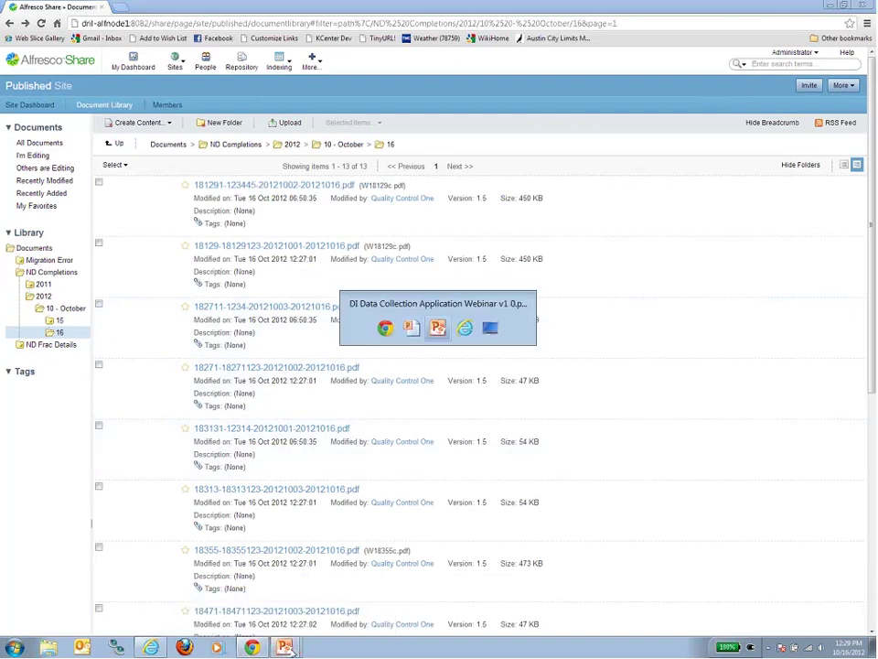
{"action": "key", "text": "alt+Tab"}
{"action": "key", "text": "alt+Tab"}
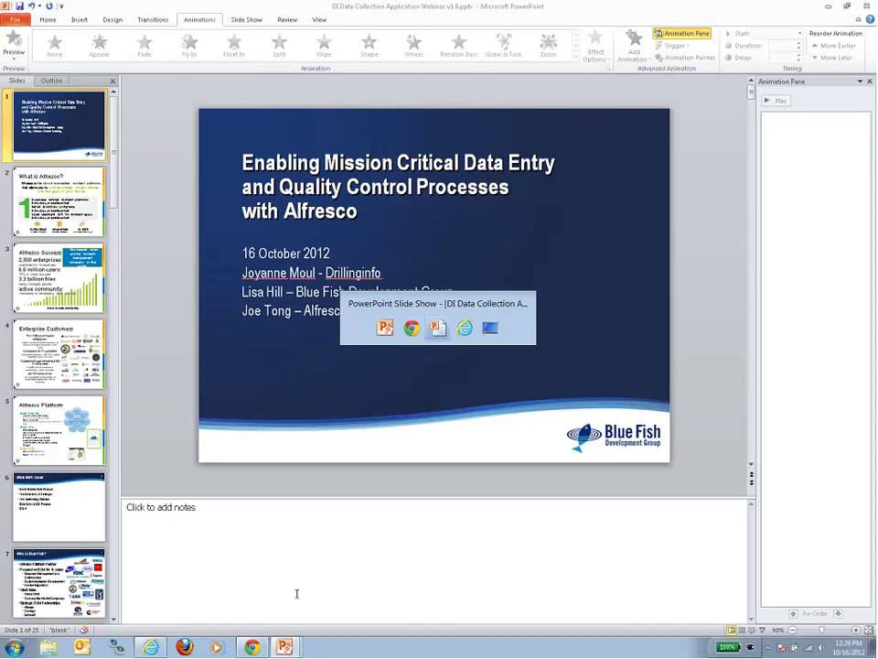
{"action": "key", "text": "Right"}
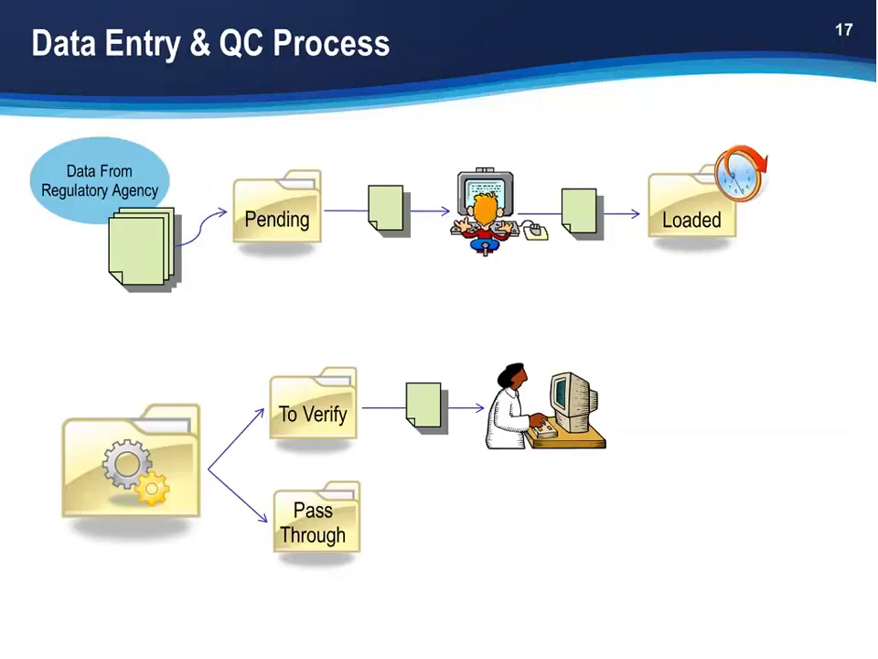
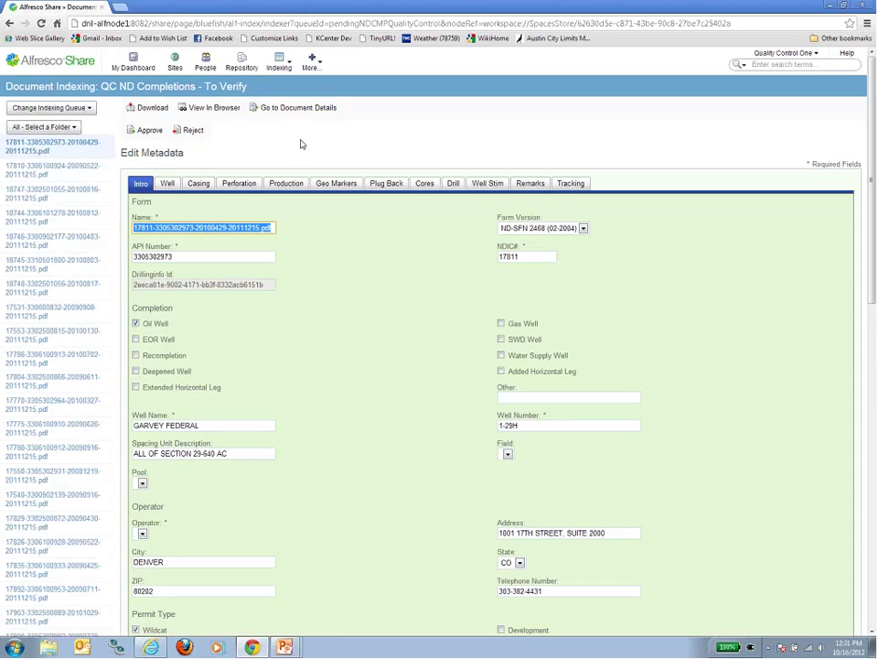
Filter the to-verify queue to the batch_dataentry2_2012-10-16_095633 folder.
{"action": "left_click", "coordinate": [67, 130]}
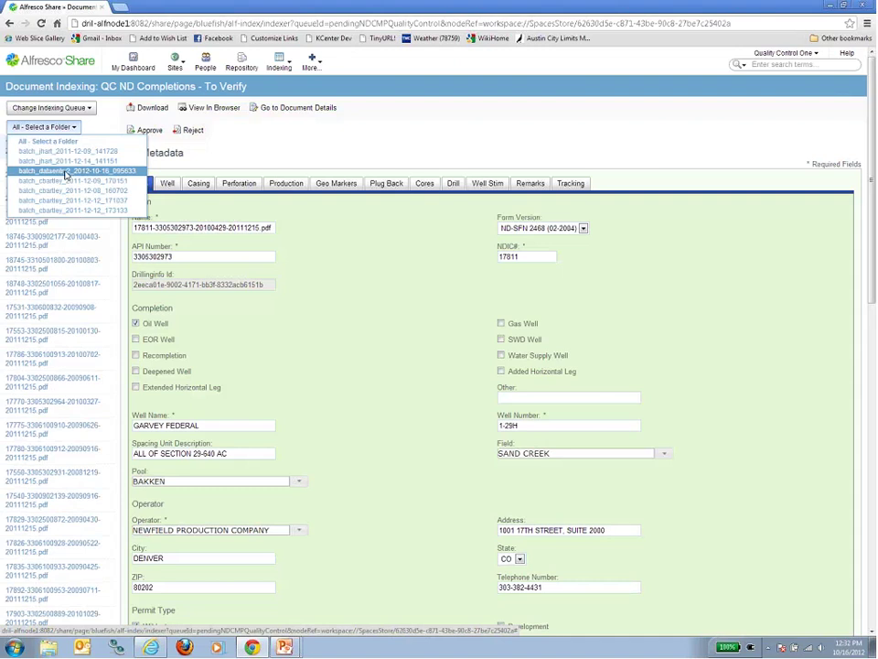
{"action": "left_click", "coordinate": [71, 173]}
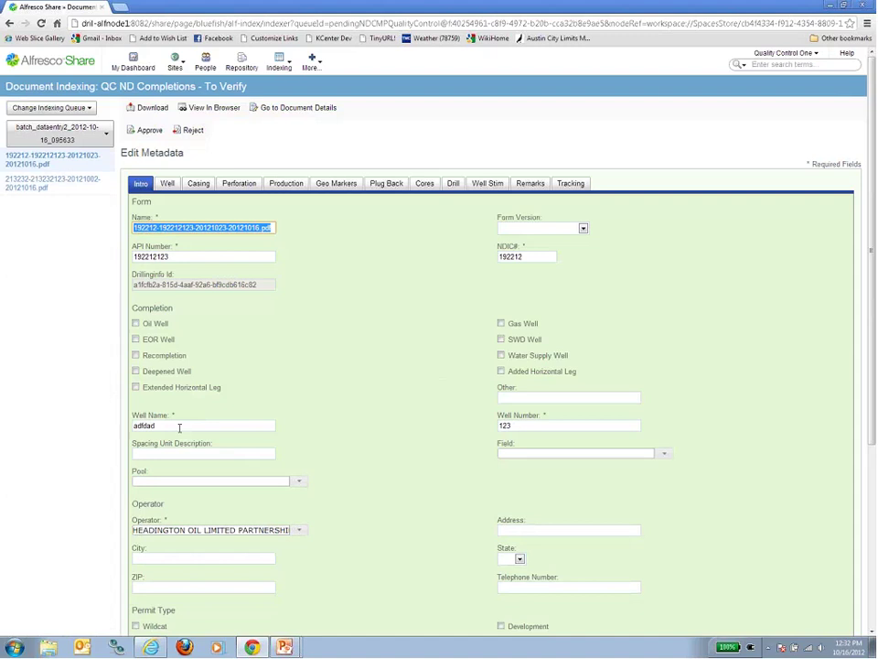
Post the comment 'Hey, you messed up the Well Name. Learn to type' on the document.
{"action": "scroll", "coordinate": [357, 432], "scroll_direction": "down", "scroll_amount": 2}
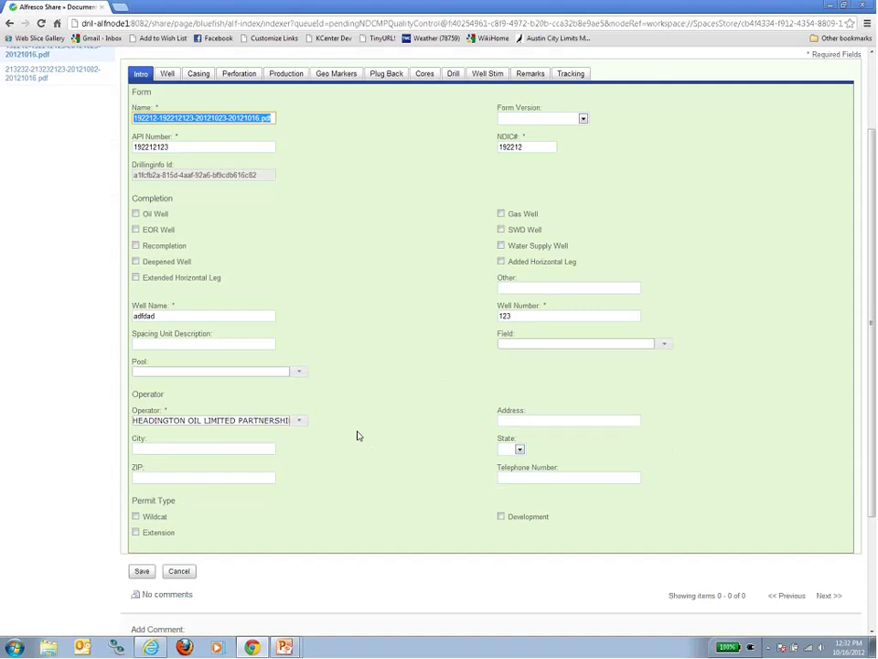
{"action": "scroll", "coordinate": [359, 437], "scroll_direction": "down", "scroll_amount": 3}
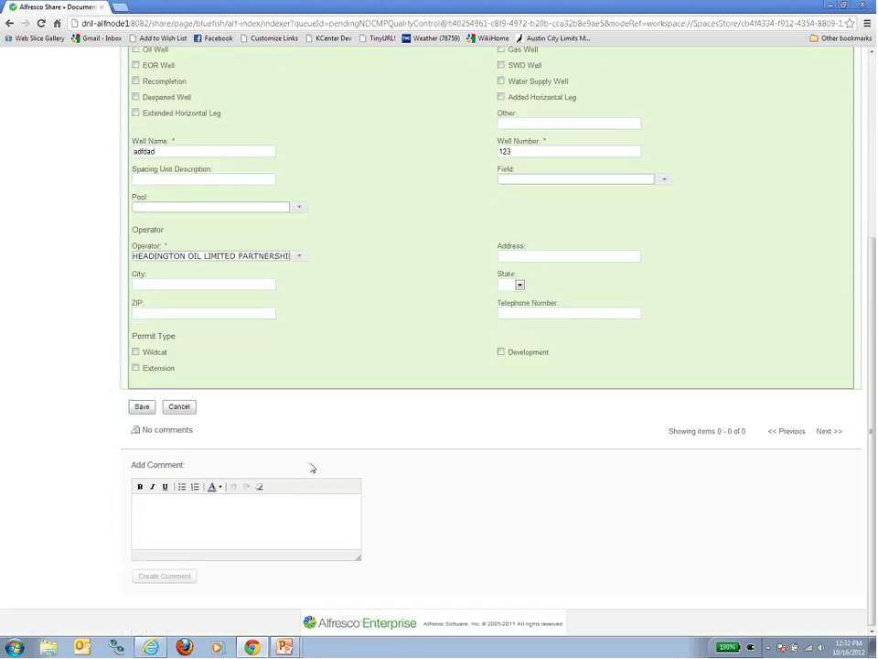
{"action": "left_click", "coordinate": [276, 511]}
{"action": "type", "text": "Hey, "}
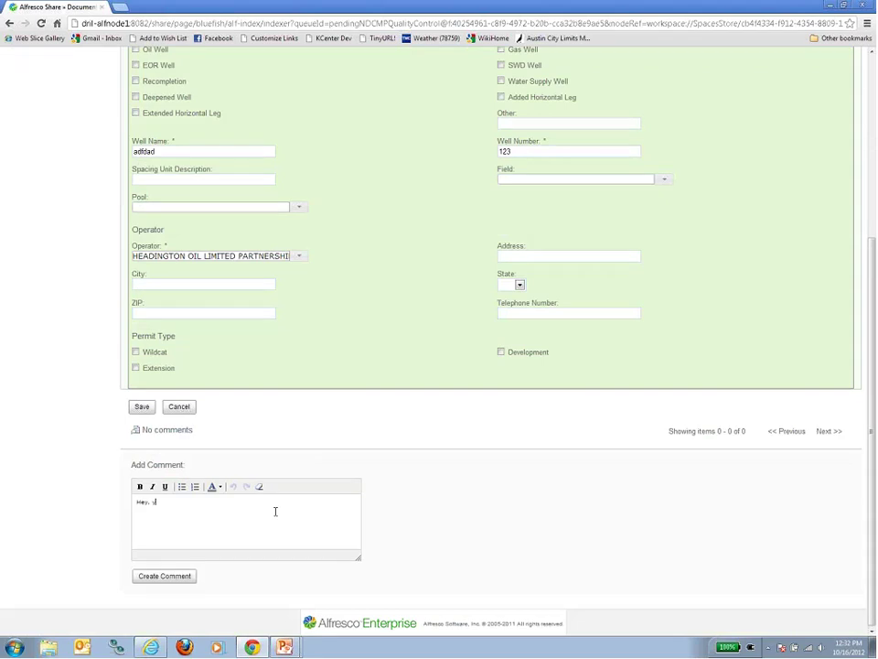
{"action": "type", "text": "you messed up the Well Name. Learn to typ"}
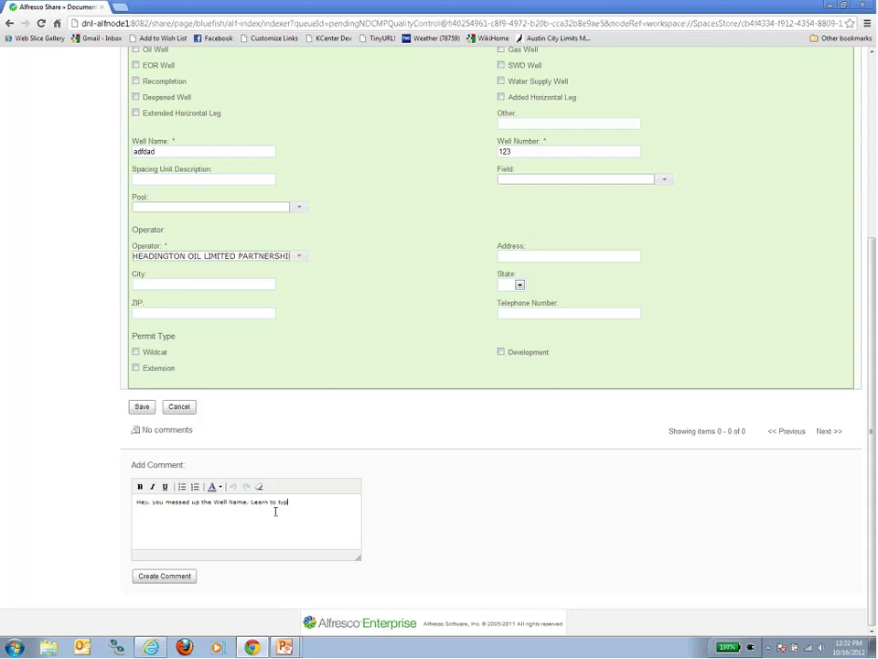
{"action": "type", "text": "e."}
{"action": "left_click", "coordinate": [183, 576]}
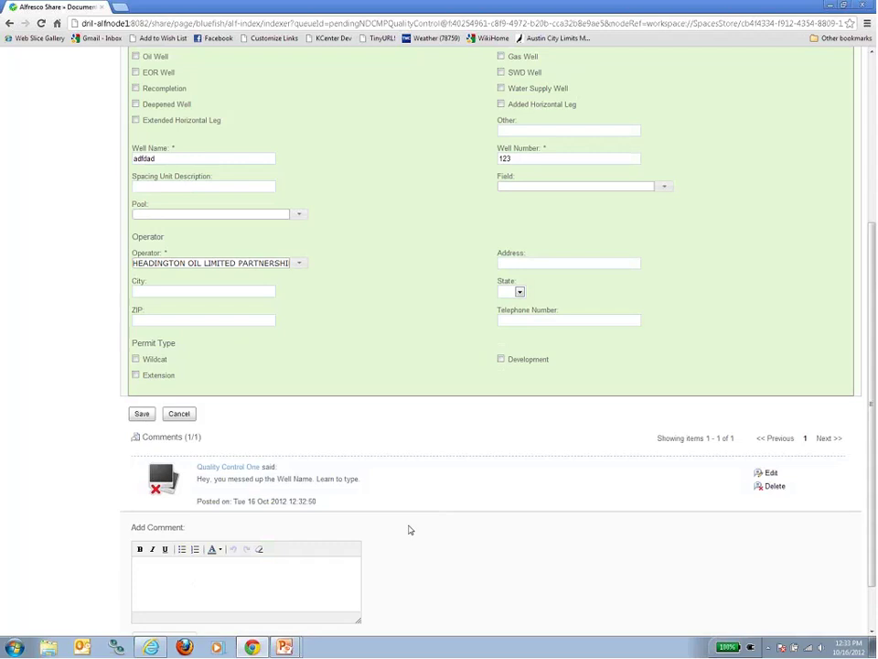
Enter ERR-BADTYPING as the Data Entry Error Code on the Remarks tab and save.
{"action": "scroll", "coordinate": [406, 527], "scroll_direction": "up", "scroll_amount": 3}
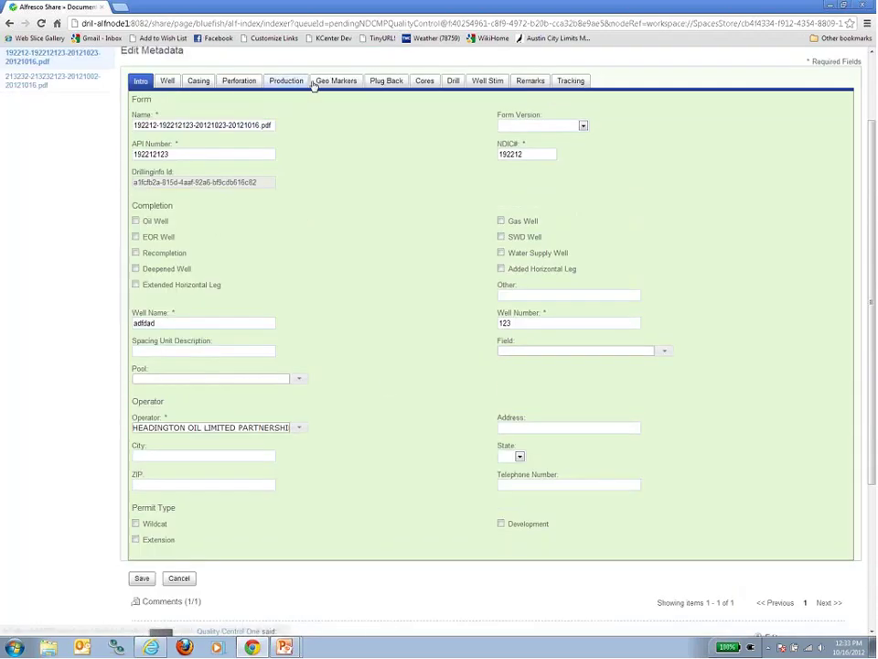
{"action": "left_click", "coordinate": [530, 82]}
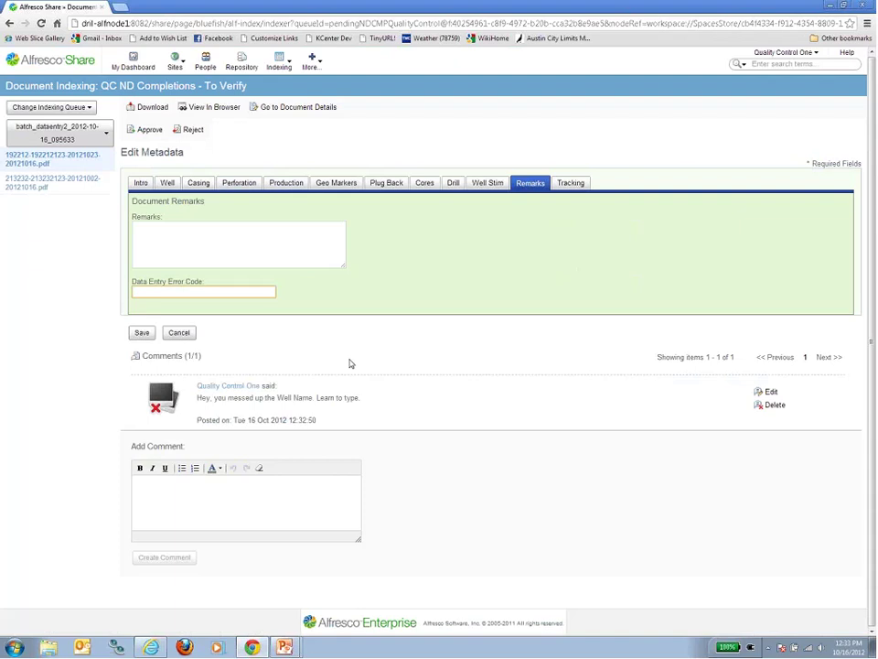
{"action": "type", "text": "ERR"}
{"action": "type", "text": "-BADTYPING"}
{"action": "left_click", "coordinate": [135, 333]}
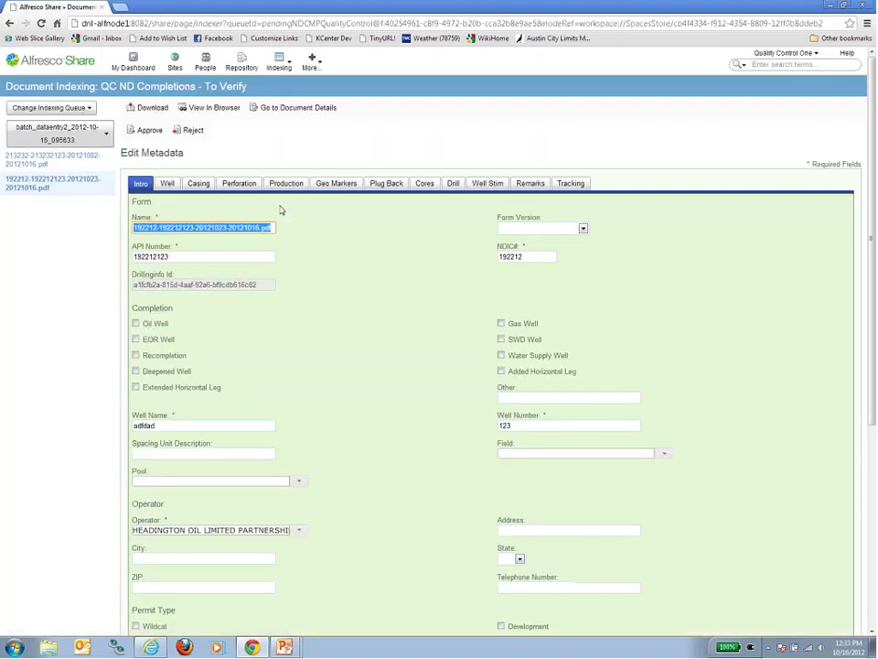
Reject the document and confirm, emptying the to-verify queue.
{"action": "left_click", "coordinate": [194, 131]}
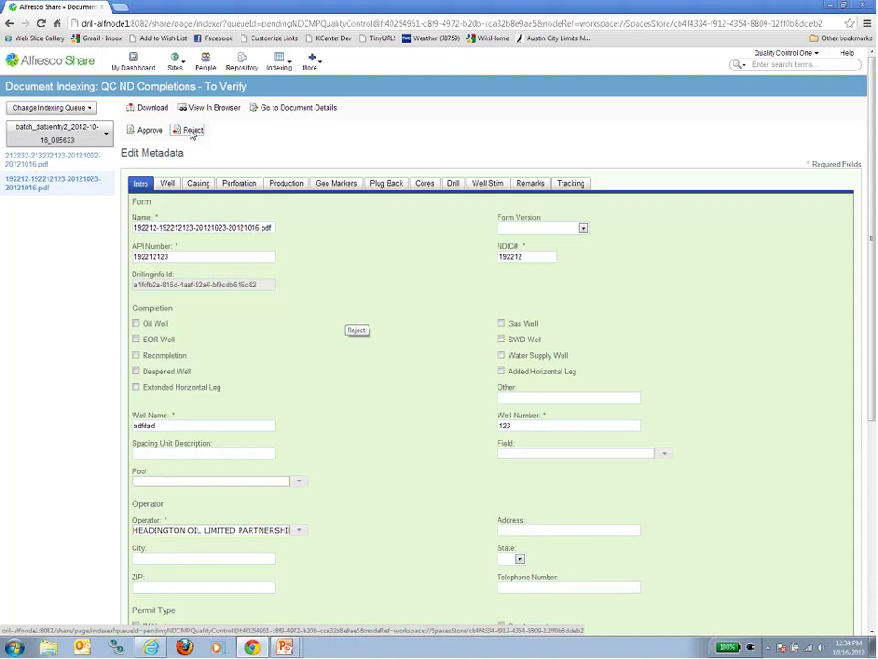
{"action": "left_click", "coordinate": [193, 131]}
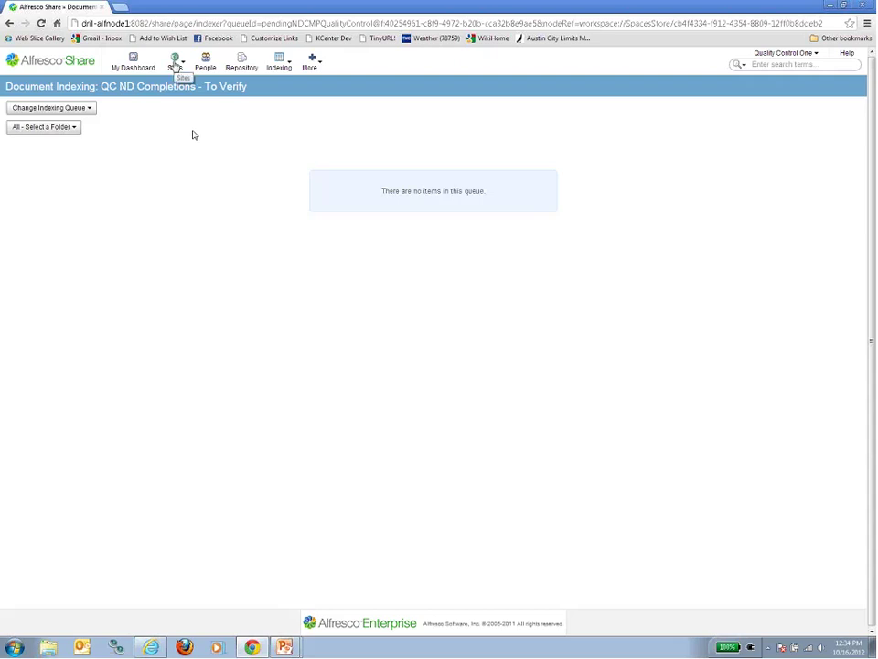
Browse the QC Site library to ND Completions > Verifying > dataentry2 and confirm it's empty.
{"action": "left_click", "coordinate": [174, 62]}
{"action": "left_click", "coordinate": [191, 111]}
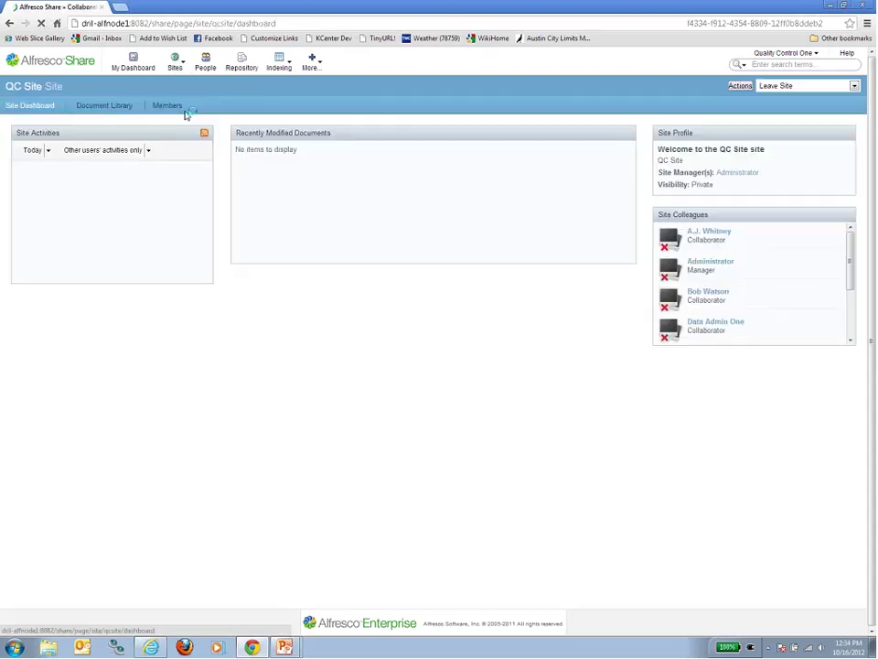
{"action": "left_click", "coordinate": [117, 109]}
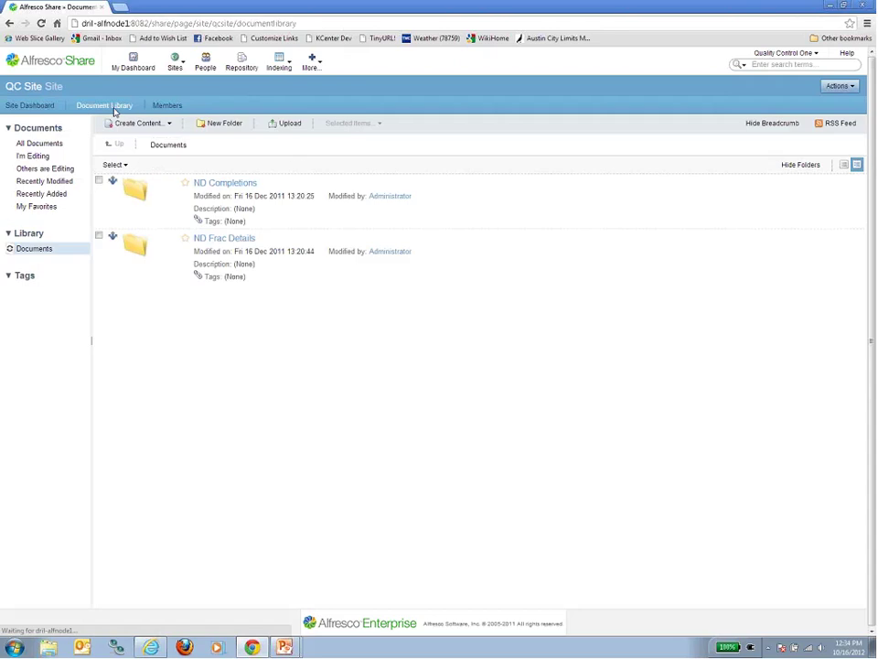
{"action": "left_click", "coordinate": [53, 260]}
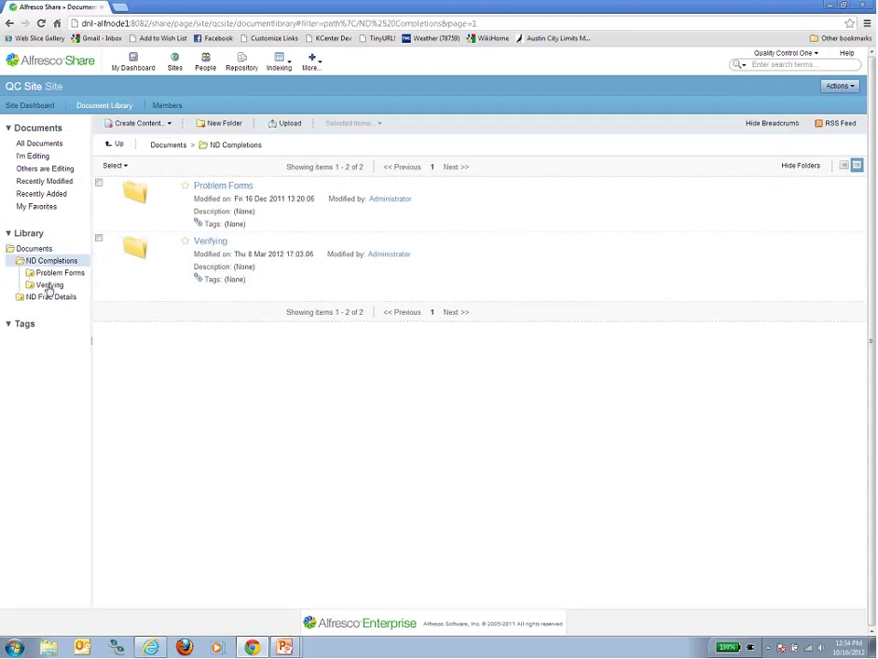
{"action": "left_click", "coordinate": [48, 285]}
{"action": "left_click", "coordinate": [62, 357]}
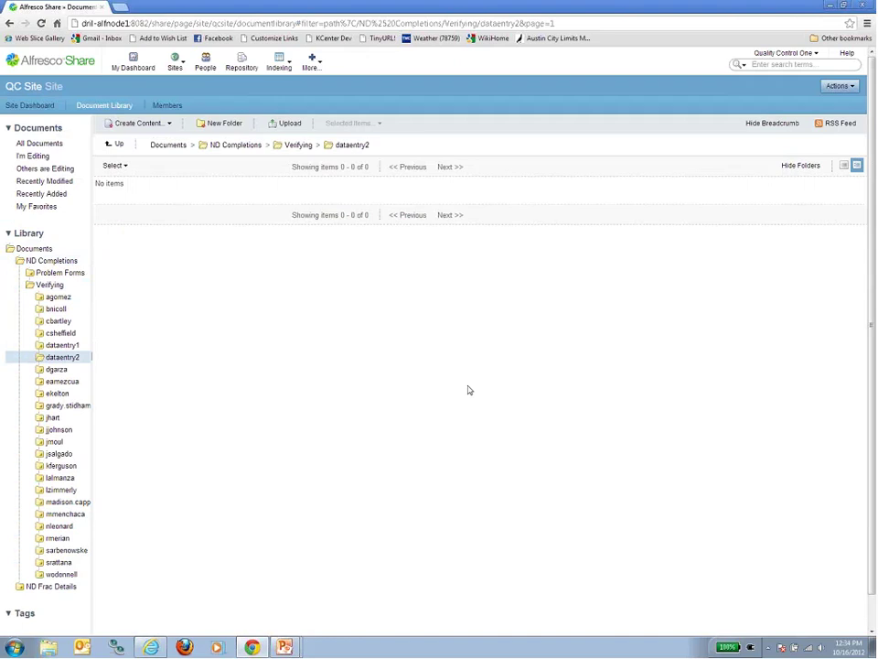
Log out of the quality-control account and select the prefilled login username.
{"action": "left_click", "coordinate": [777, 55]}
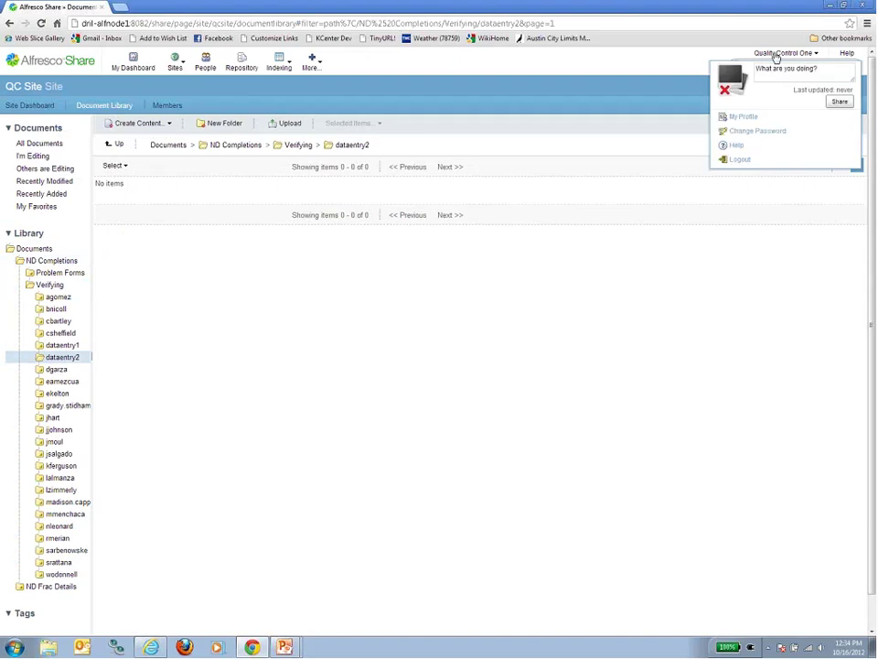
{"action": "left_click", "coordinate": [759, 161]}
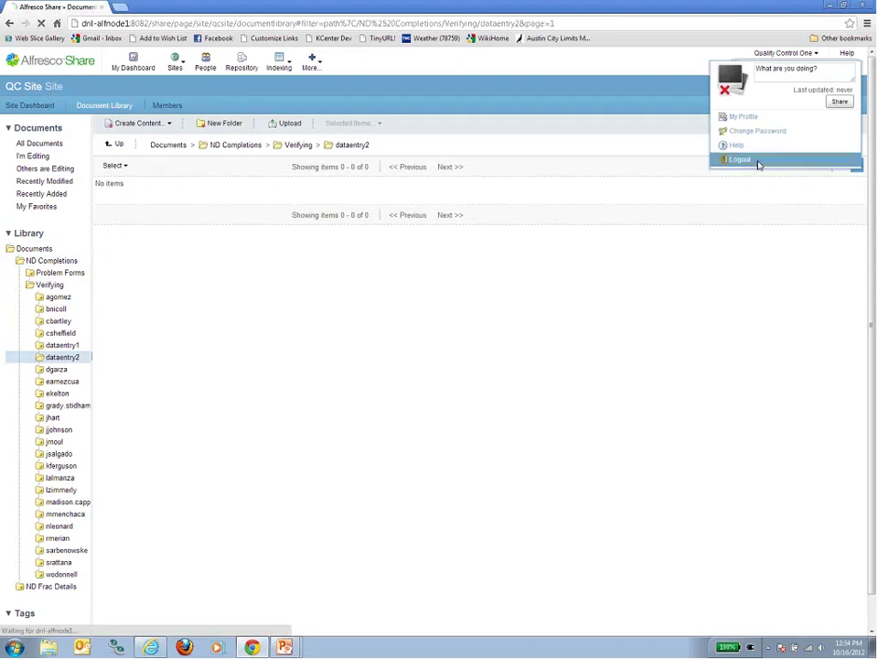
{"action": "double_click", "coordinate": [361, 333]}
Log in as dataentry2 with its password and open Indexing > ND Completions - For Revision.
{"action": "type", "text": "d"}
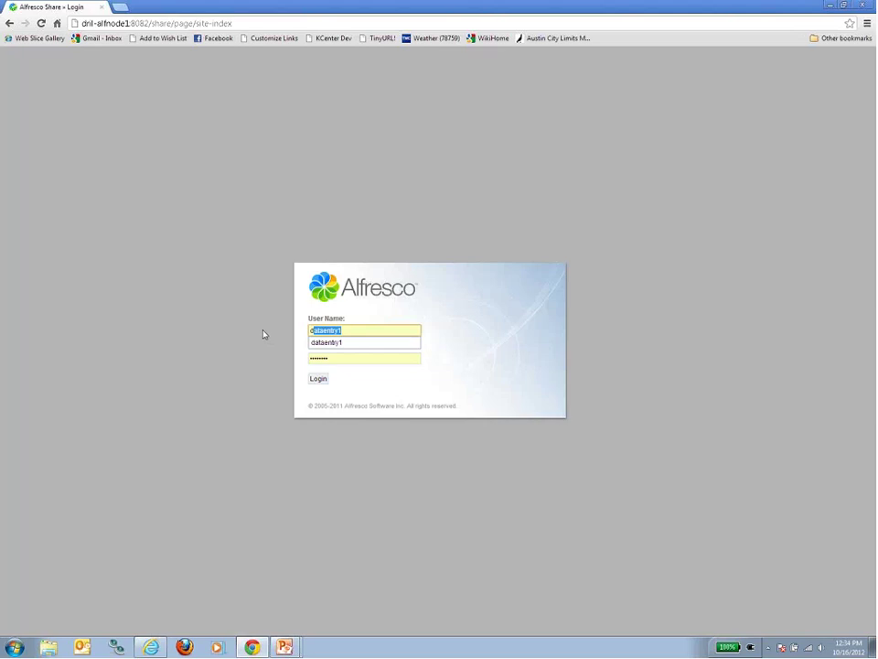
{"action": "type", "text": "ataentry2"}
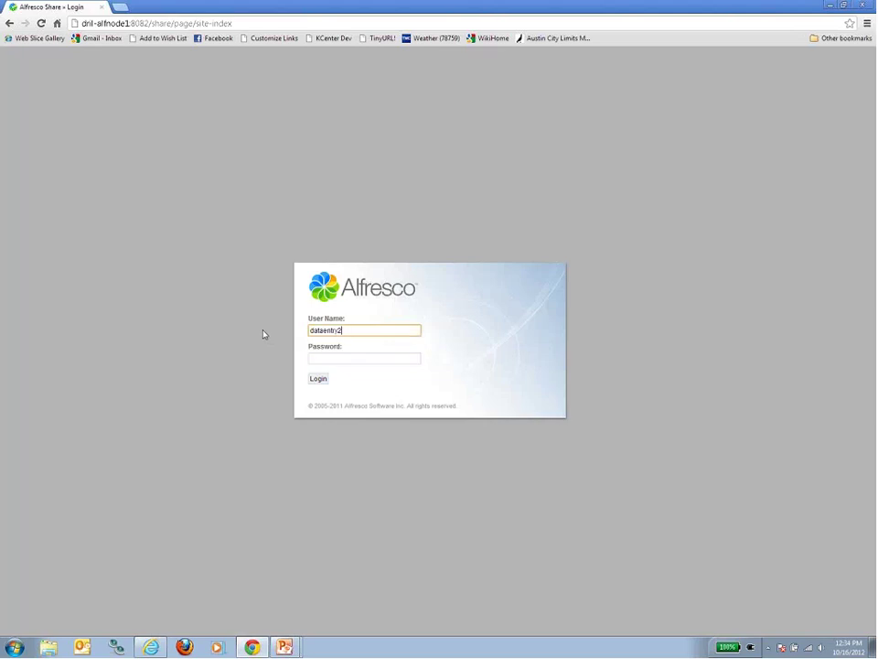
{"action": "key", "text": "Tab"}
{"action": "key", "text": "Return"}
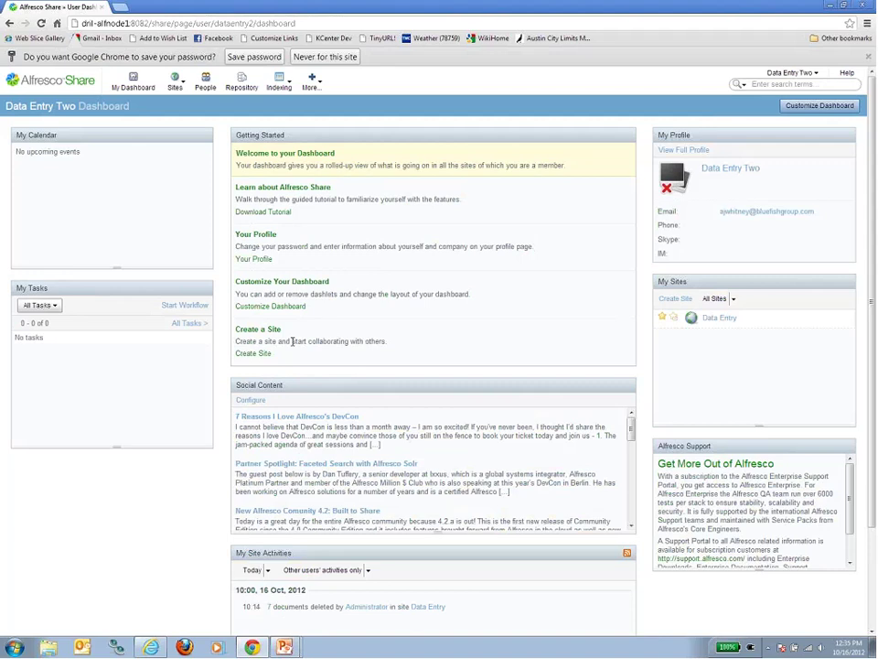
{"action": "left_click", "coordinate": [280, 87]}
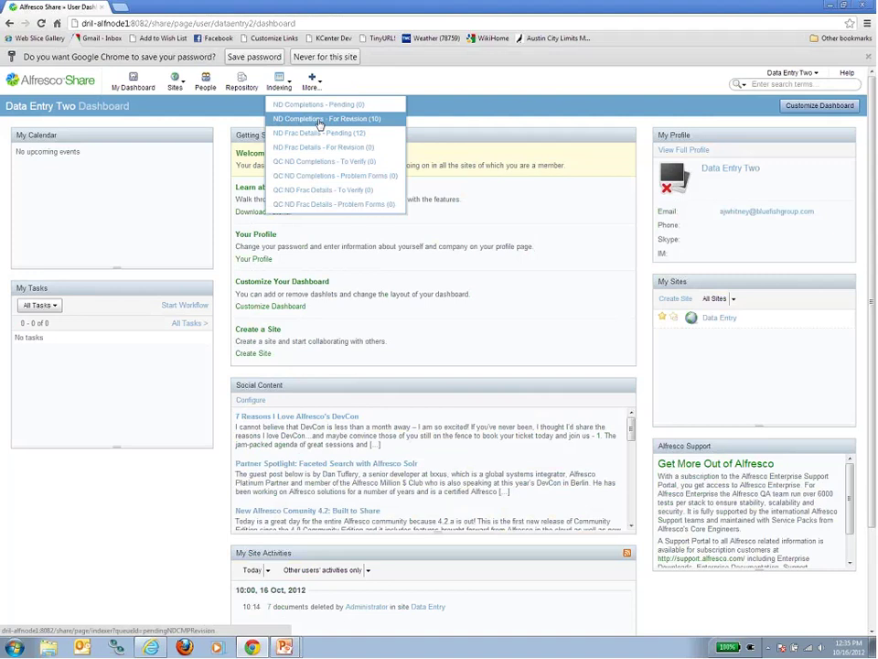
{"action": "left_click", "coordinate": [317, 123]}
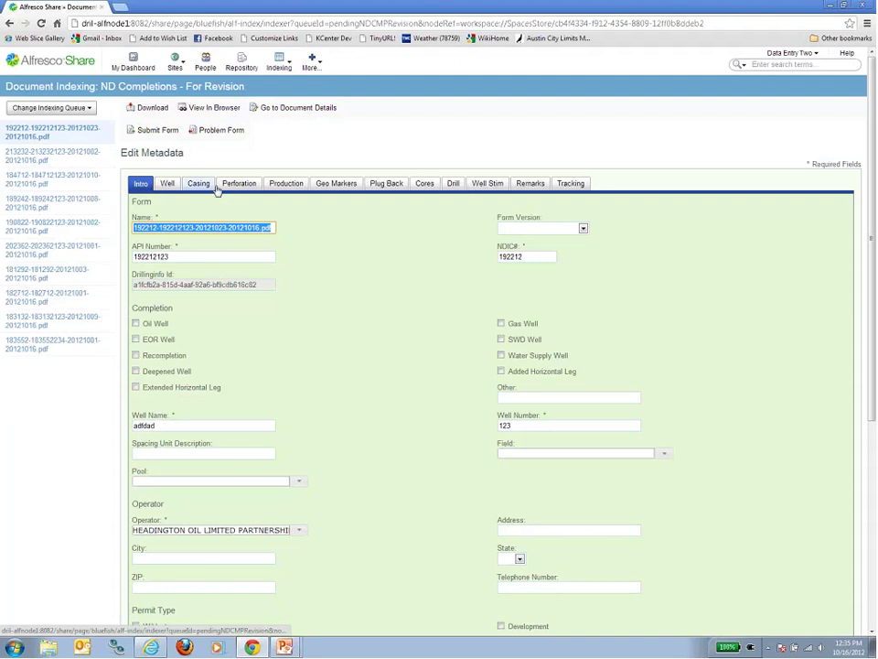
Review the Tracking history showing the failed QC with ERR-BADTYPING, then view Remarks.
{"action": "left_click", "coordinate": [576, 185]}
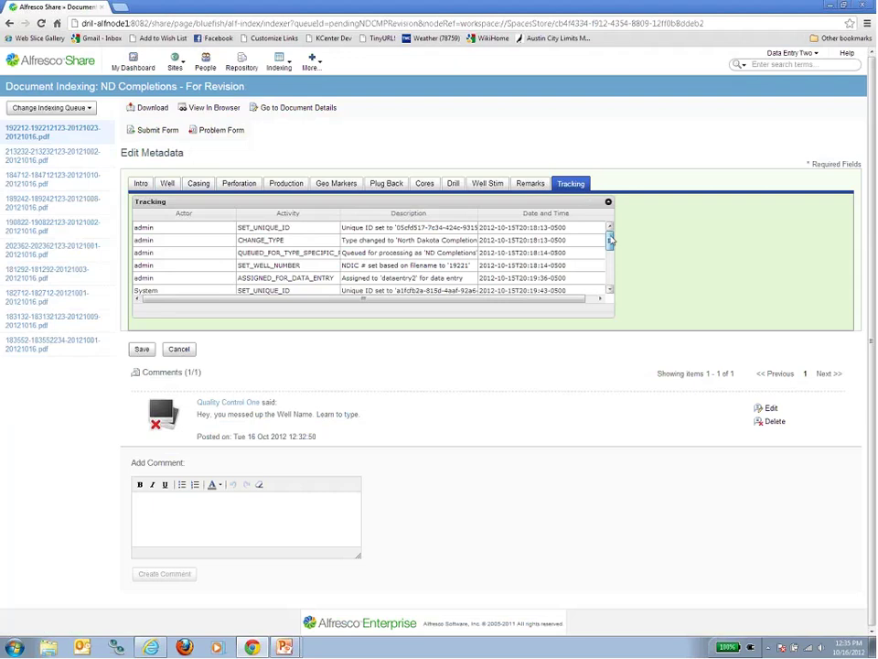
{"action": "left_click_drag", "start_coordinate": [610, 239], "coordinate": [610, 273]}
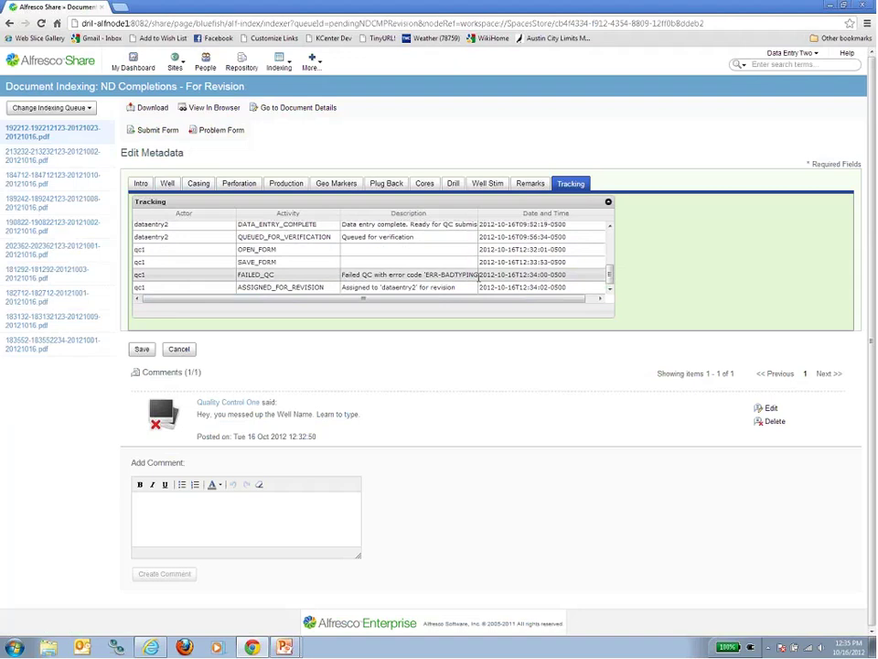
{"action": "left_click", "coordinate": [531, 184]}
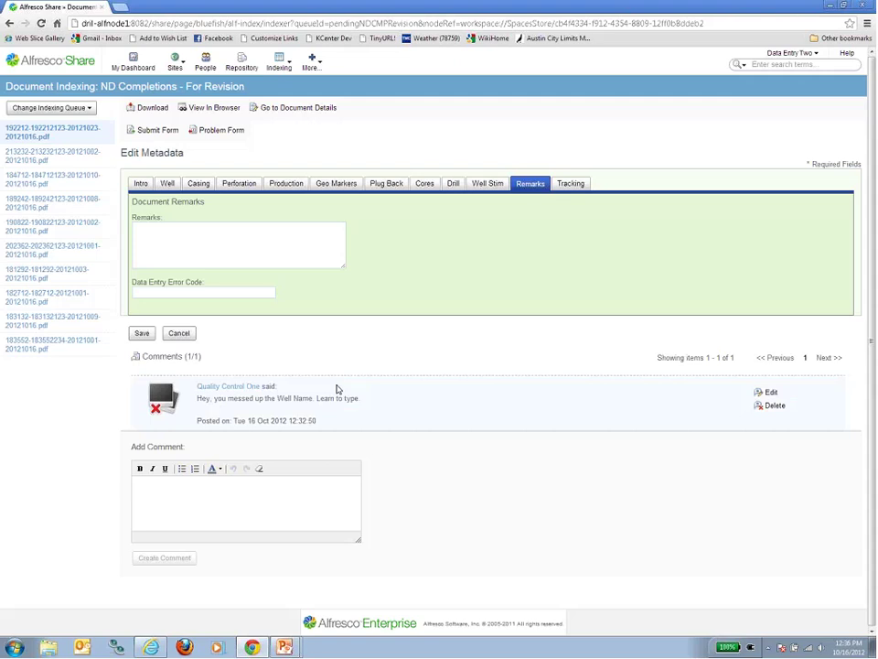
On the Intro tab, replace the Well Name 'adfdad' with 'Lisa Well'.
{"action": "left_click", "coordinate": [142, 183]}
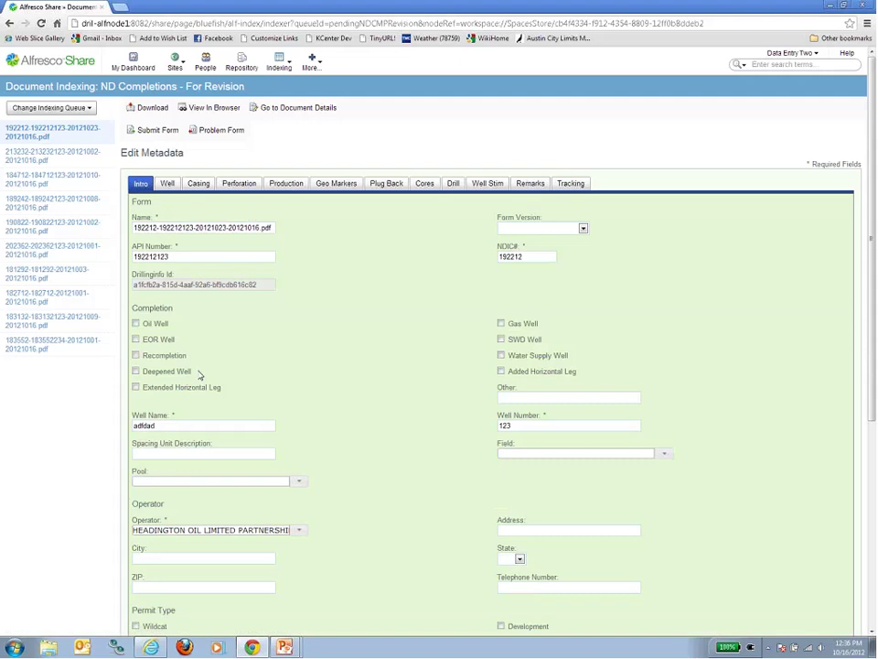
{"action": "left_click_drag", "start_coordinate": [202, 425], "coordinate": [108, 426]}
{"action": "type", "text": "L"}
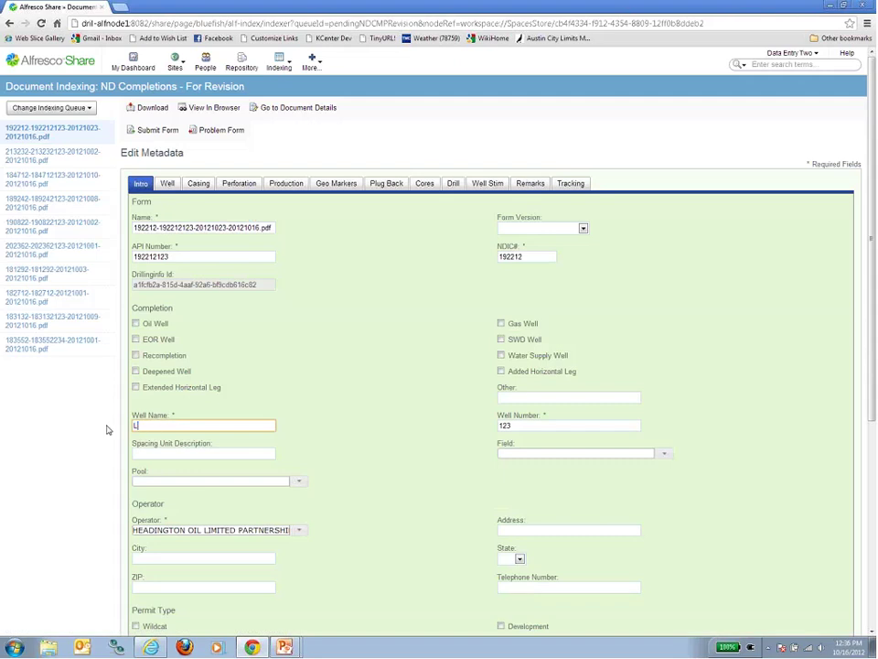
{"action": "type", "text": "isa Well"}
Save the corrected document and advance the presentation to the Frac Detail Creation slide.
{"action": "scroll", "coordinate": [215, 430], "scroll_direction": "down", "scroll_amount": 4}
{"action": "left_click", "coordinate": [141, 407]}
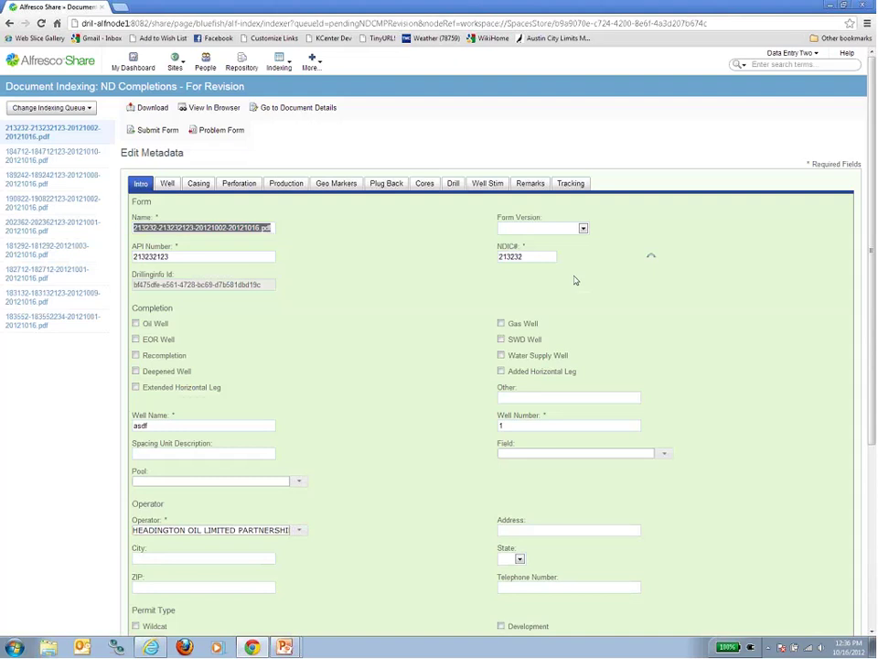
{"action": "key", "text": "alt+Tab"}
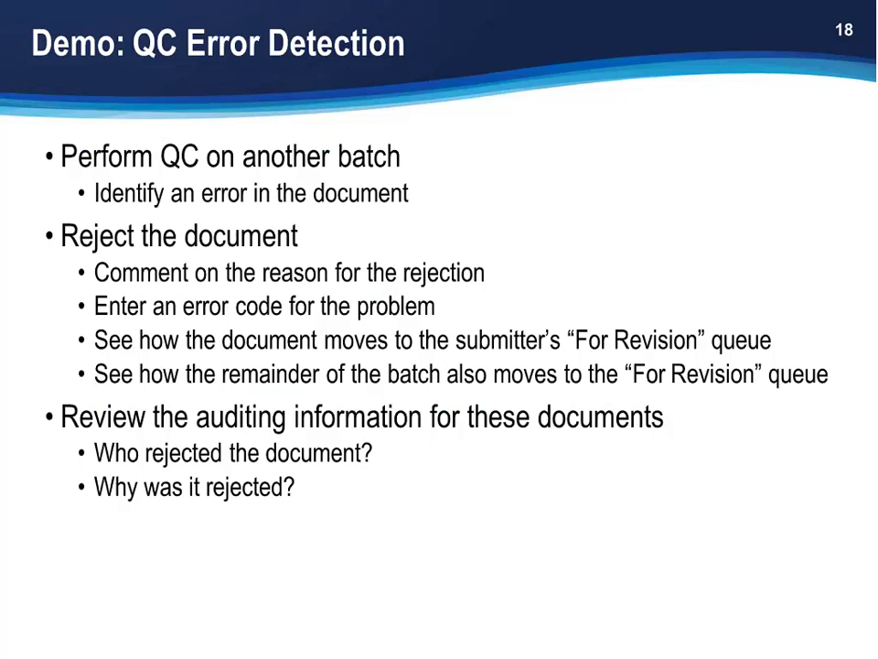
{"action": "key", "text": "Right"}
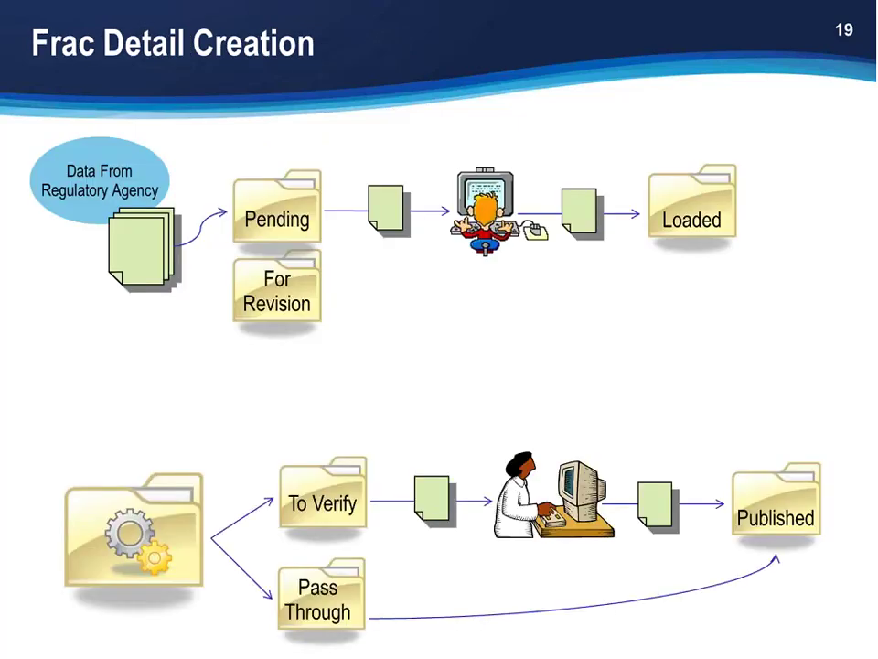
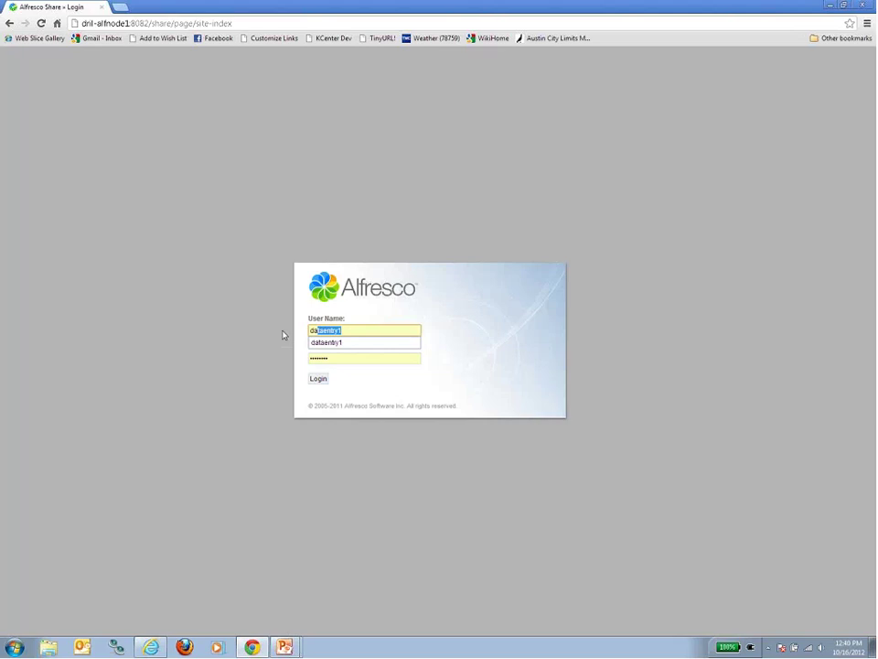
Sign in as the data entry user and open the Data Entry site's document library.
{"action": "type", "text": "ta"}
{"action": "left_click", "coordinate": [318, 378]}
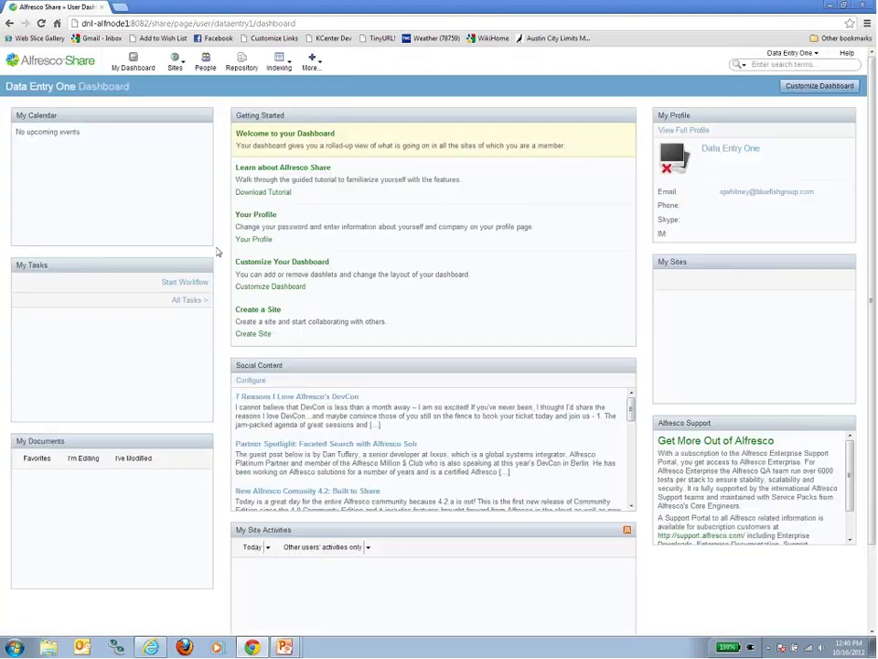
{"action": "left_click", "coordinate": [175, 64]}
{"action": "left_click", "coordinate": [190, 95]}
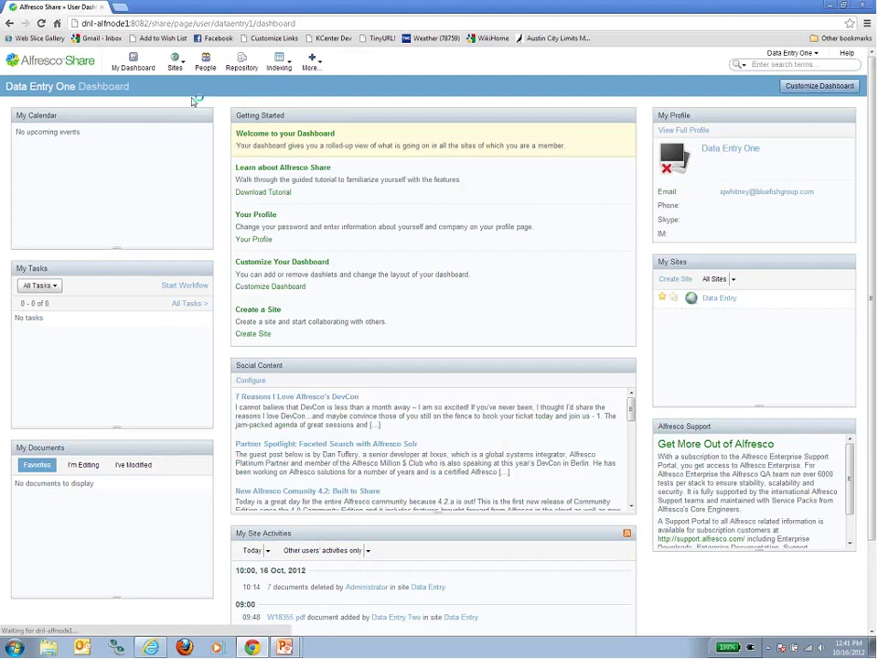
{"action": "left_click", "coordinate": [105, 106]}
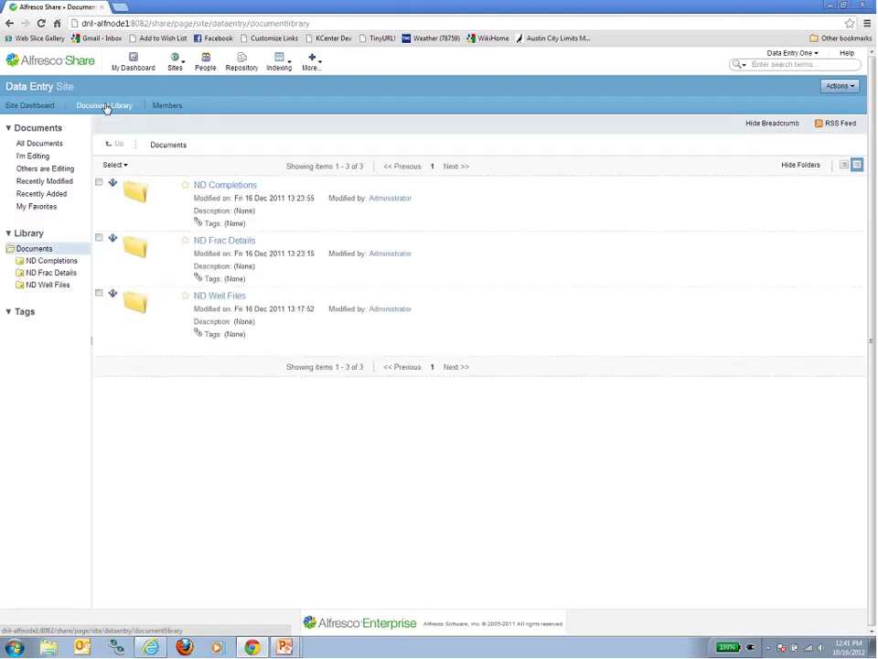
Open the Inbox under ND Frac Details and browse its 10 FRAC PDFs.
{"action": "left_click", "coordinate": [37, 262]}
{"action": "left_click", "coordinate": [12, 263]}
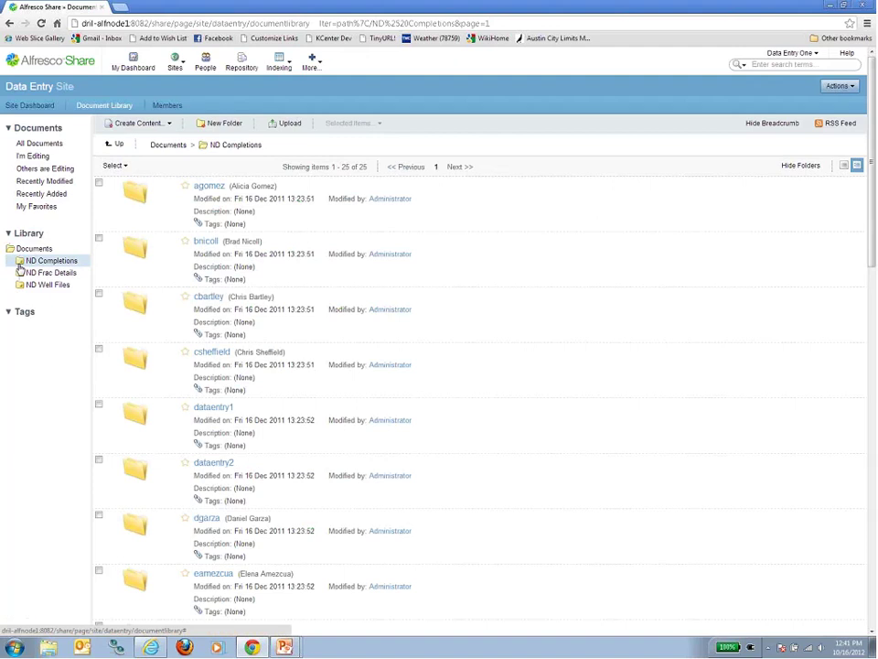
{"action": "left_click", "coordinate": [53, 273]}
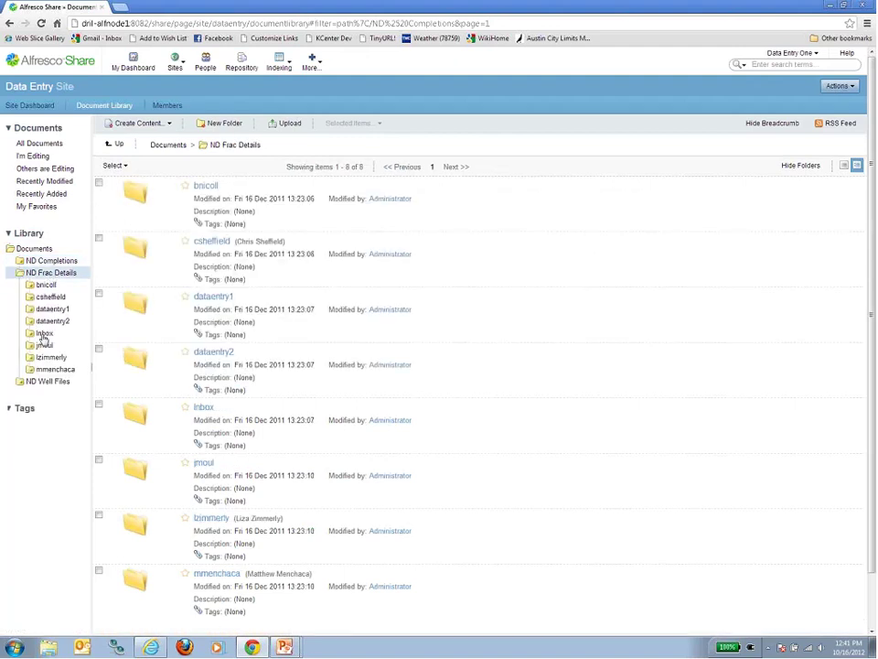
{"action": "left_click", "coordinate": [43, 336]}
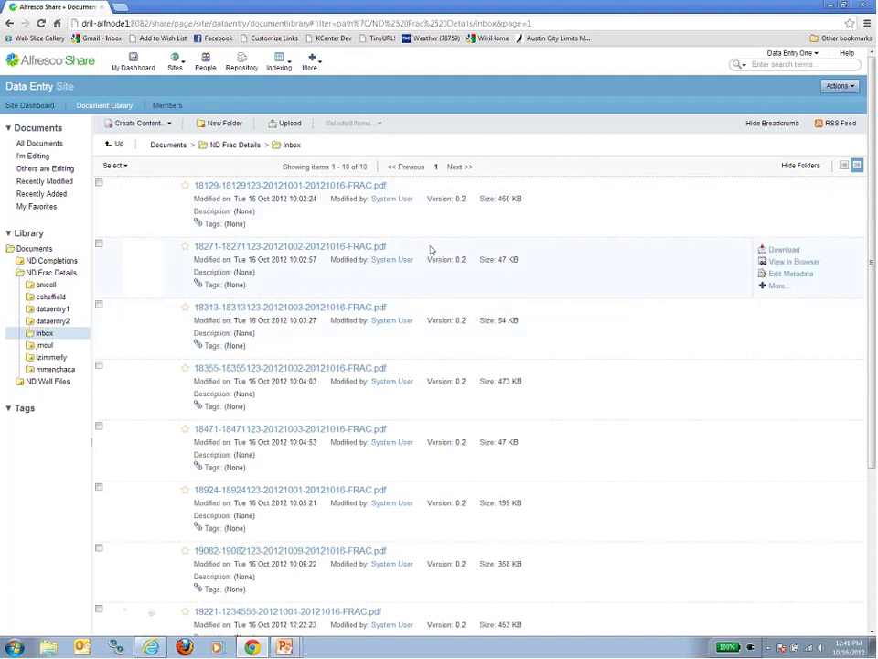
{"action": "scroll", "coordinate": [431, 251], "scroll_direction": "down", "scroll_amount": 1}
{"action": "scroll", "coordinate": [431, 250], "scroll_direction": "down", "scroll_amount": 2}
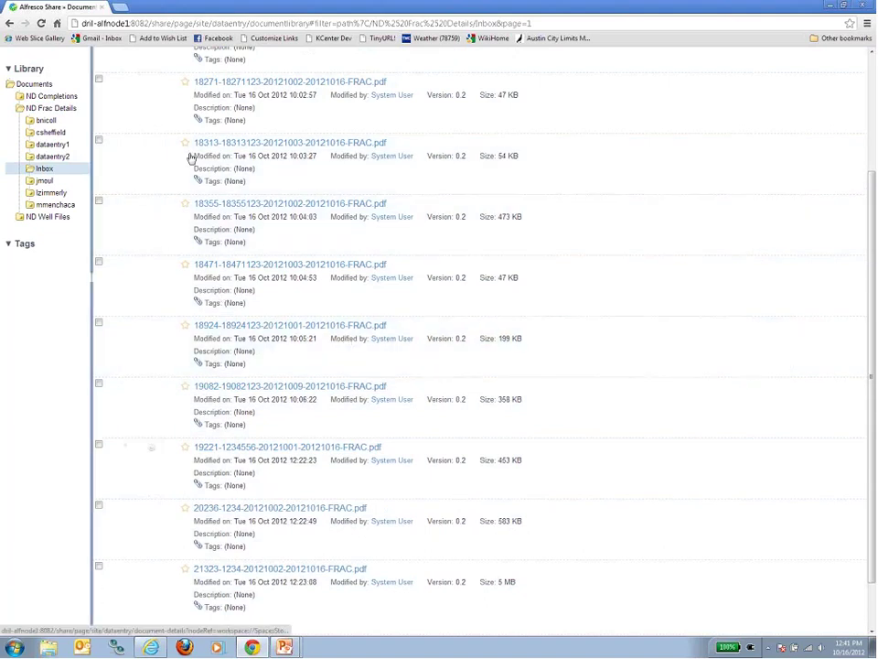
{"action": "scroll", "coordinate": [307, 330], "scroll_direction": "up", "scroll_amount": 5}
Select all 10 Inbox documents and move them to dataentry1 > Pending.
{"action": "left_click", "coordinate": [110, 168]}
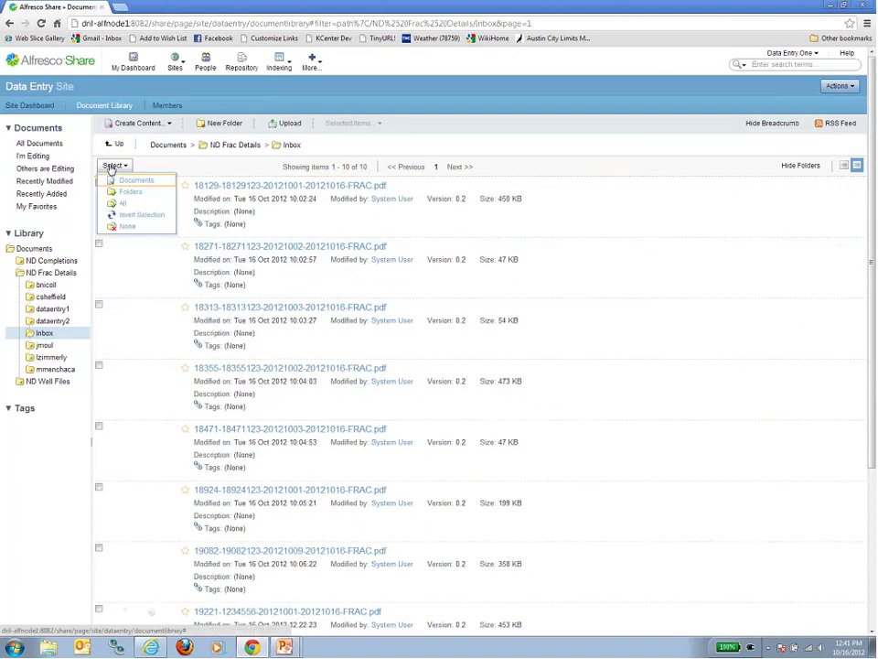
{"action": "left_click", "coordinate": [122, 178]}
{"action": "left_click", "coordinate": [353, 123]}
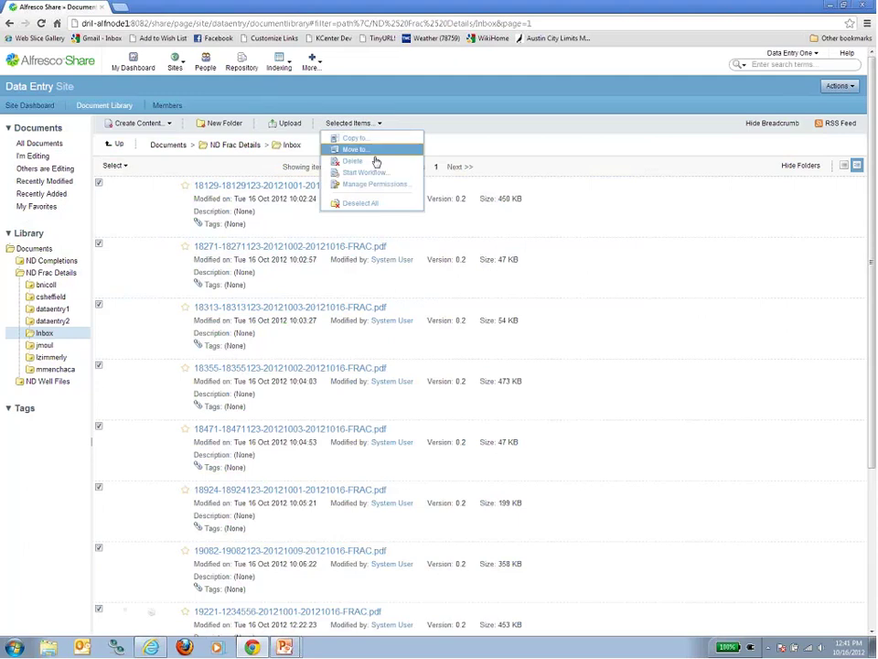
{"action": "left_click", "coordinate": [353, 147]}
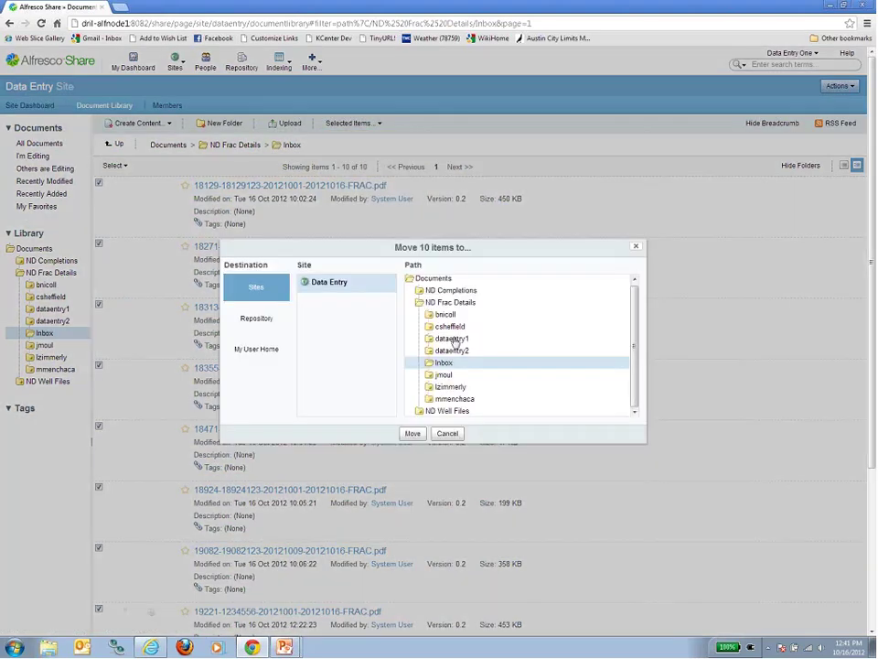
{"action": "left_click", "coordinate": [431, 338]}
{"action": "left_click", "coordinate": [458, 375]}
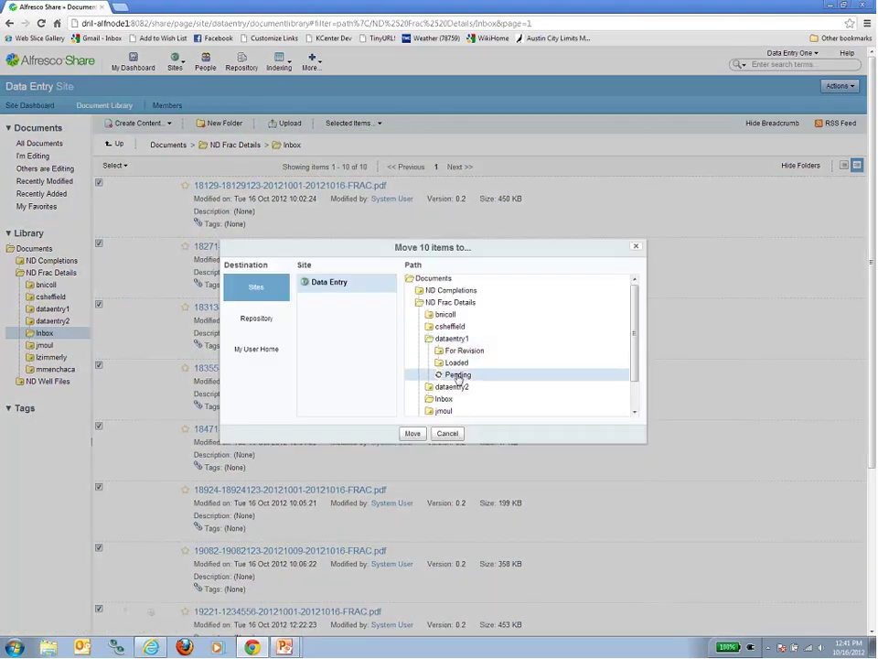
{"action": "left_click", "coordinate": [414, 433]}
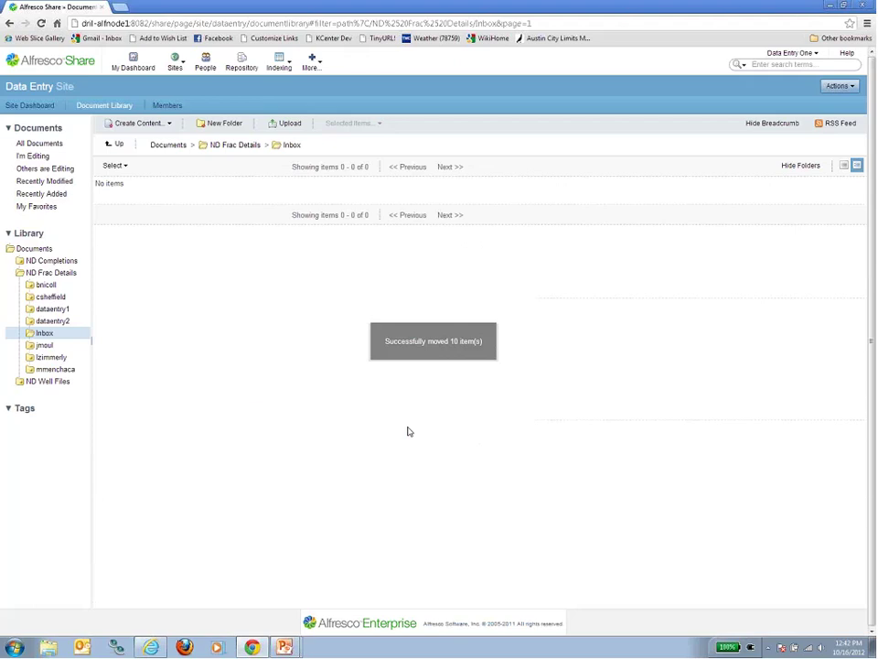
{"action": "left_click", "coordinate": [278, 63]}
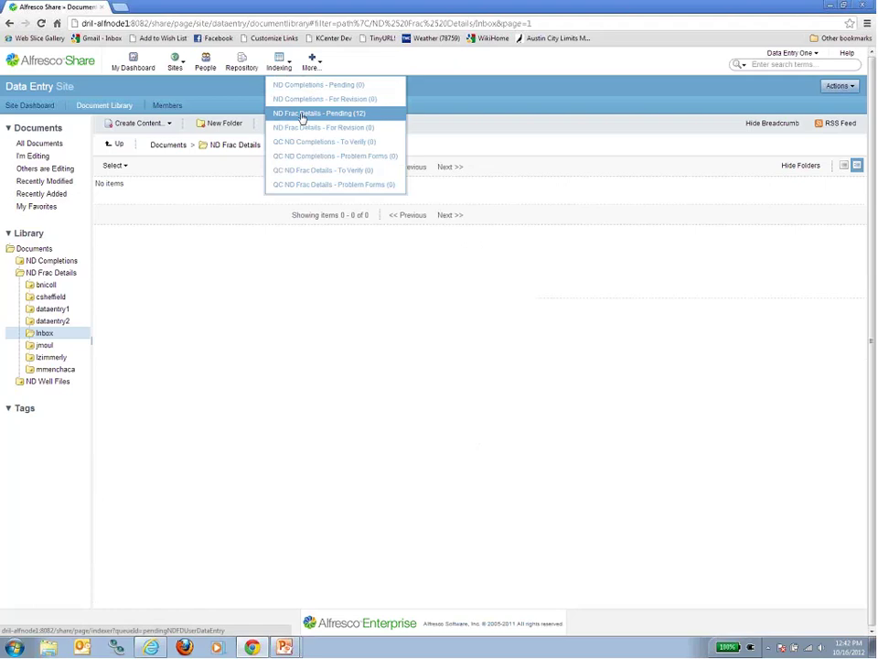
Open the ND Frac Details - Pending queue and bring up link options for the first PDF.
{"action": "left_click", "coordinate": [302, 117]}
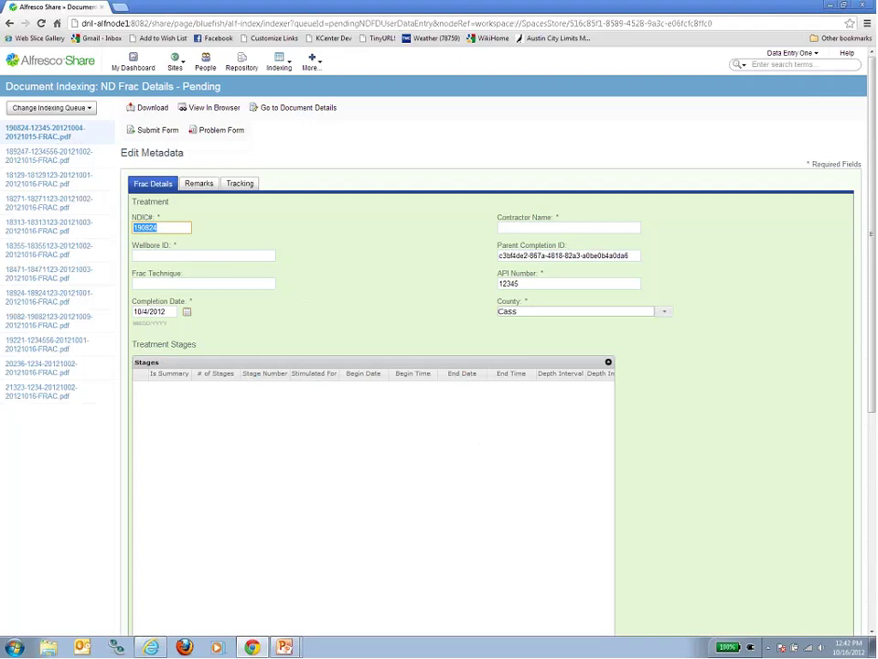
{"action": "right_click", "coordinate": [224, 107]}
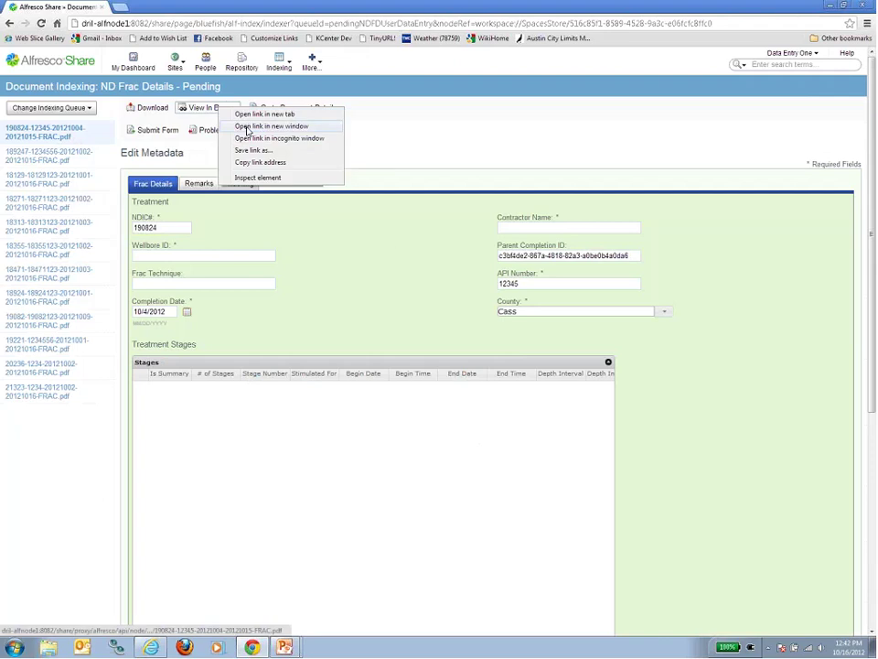
{"action": "left_click", "coordinate": [247, 127]}
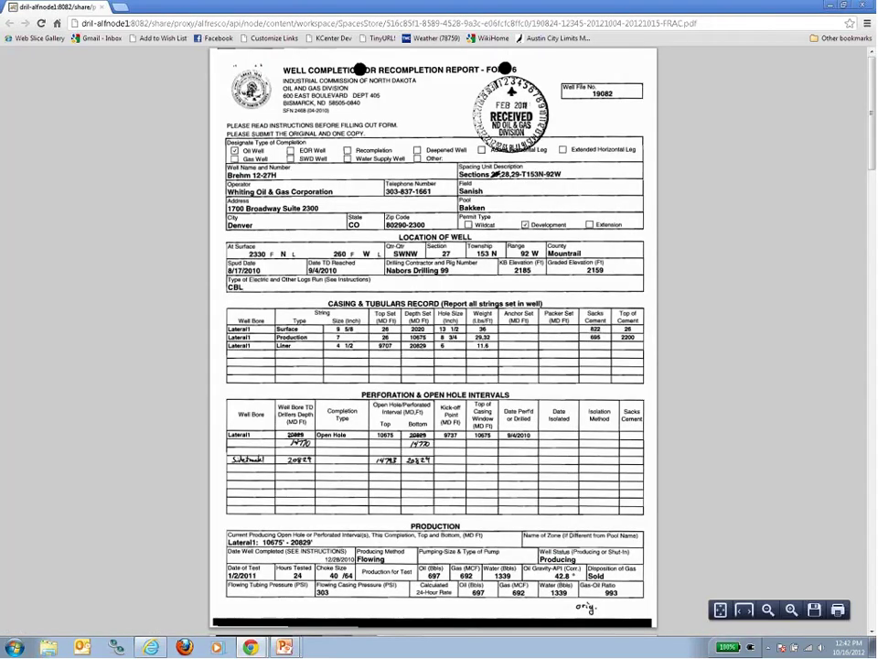
{"action": "scroll", "coordinate": [409, 203], "scroll_direction": "down", "scroll_amount": 3}
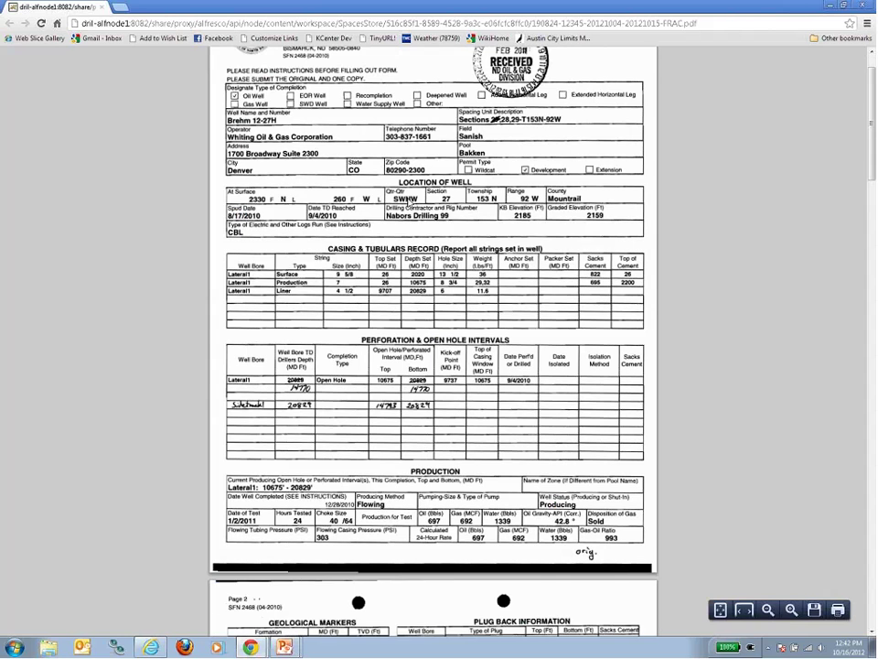
{"action": "scroll", "coordinate": [409, 203], "scroll_direction": "down", "scroll_amount": 2}
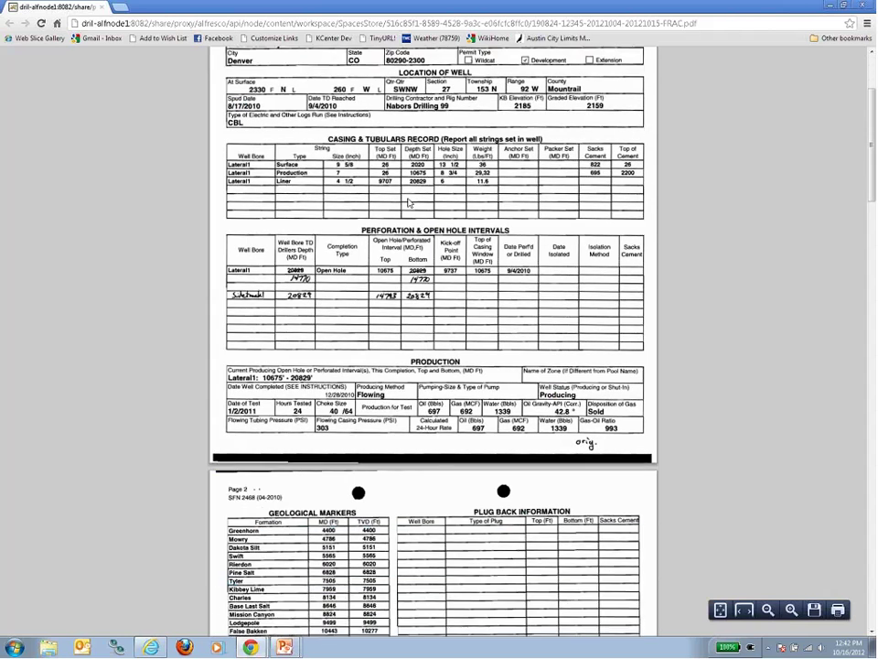
{"action": "scroll", "coordinate": [411, 187], "scroll_direction": "down", "scroll_amount": 20}
{"action": "scroll", "coordinate": [292, 217], "scroll_direction": "down", "scroll_amount": 2}
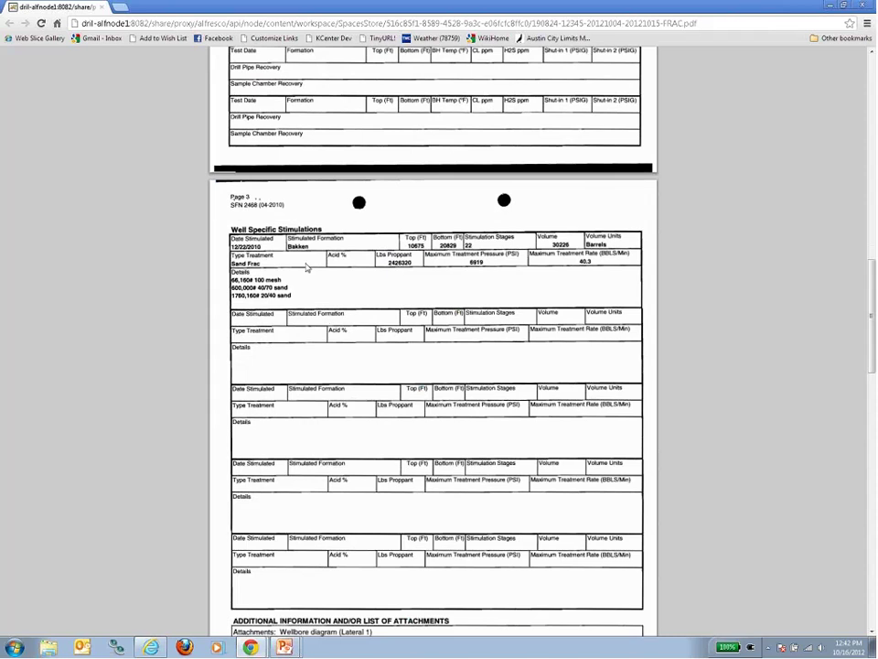
{"action": "scroll", "coordinate": [294, 290], "scroll_direction": "down", "scroll_amount": 10}
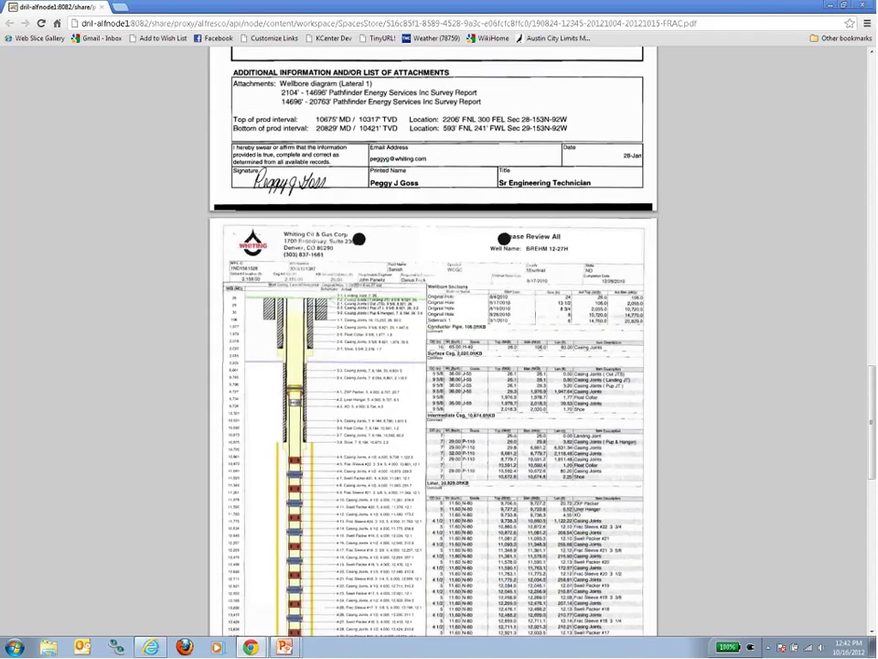
{"action": "scroll", "coordinate": [452, 215], "scroll_direction": "down", "scroll_amount": 3}
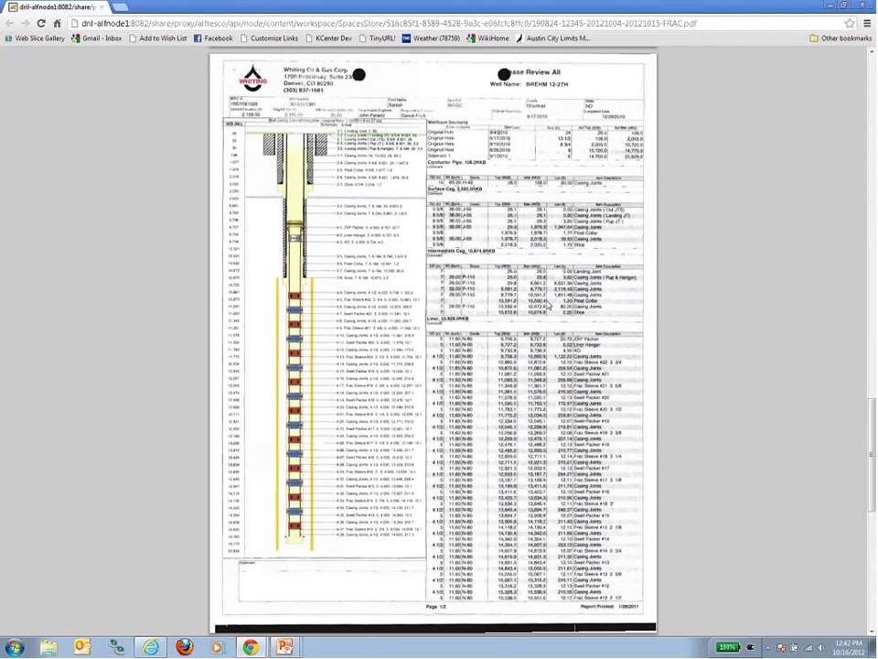
{"action": "scroll", "coordinate": [547, 305], "scroll_direction": "down", "scroll_amount": 10}
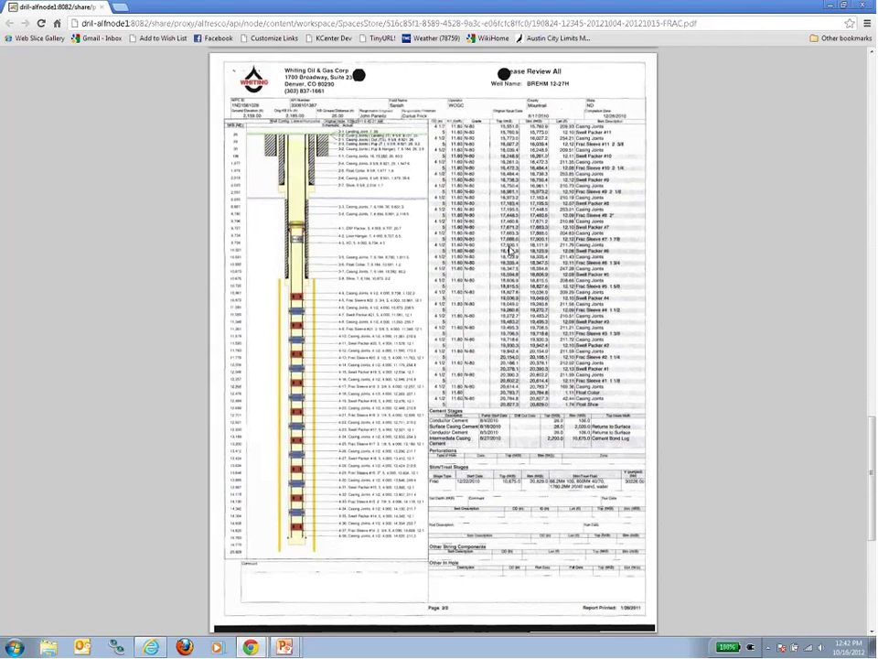
{"action": "scroll", "coordinate": [531, 362], "scroll_direction": "up", "scroll_amount": 9}
{"action": "left_click", "coordinate": [859, 6]}
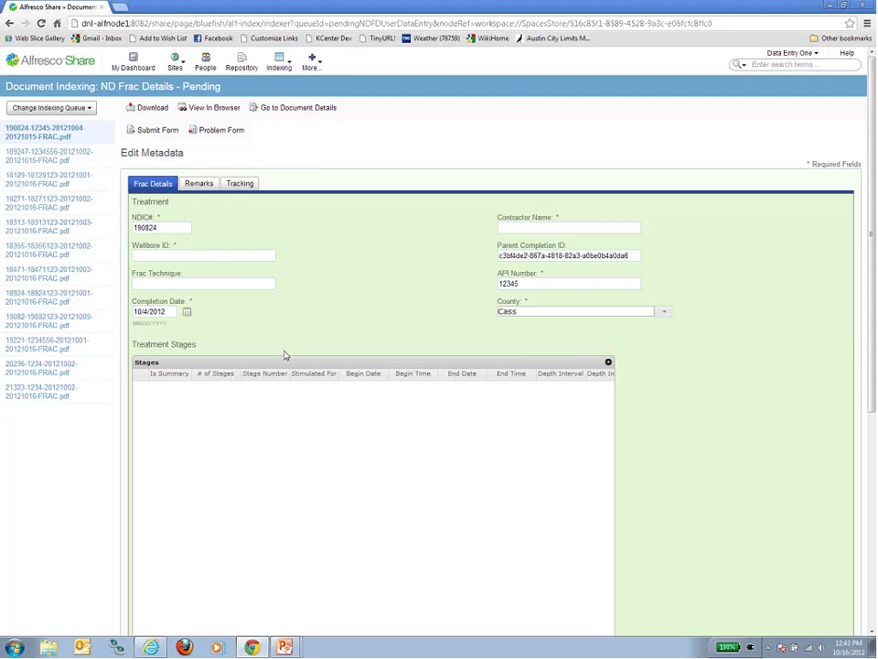
Add stage 1 in Lateral1 from 10/02/2012 to 10/05/2012, depths 1000 to 2000.
{"action": "scroll", "coordinate": [284, 355], "scroll_direction": "down", "scroll_amount": 3}
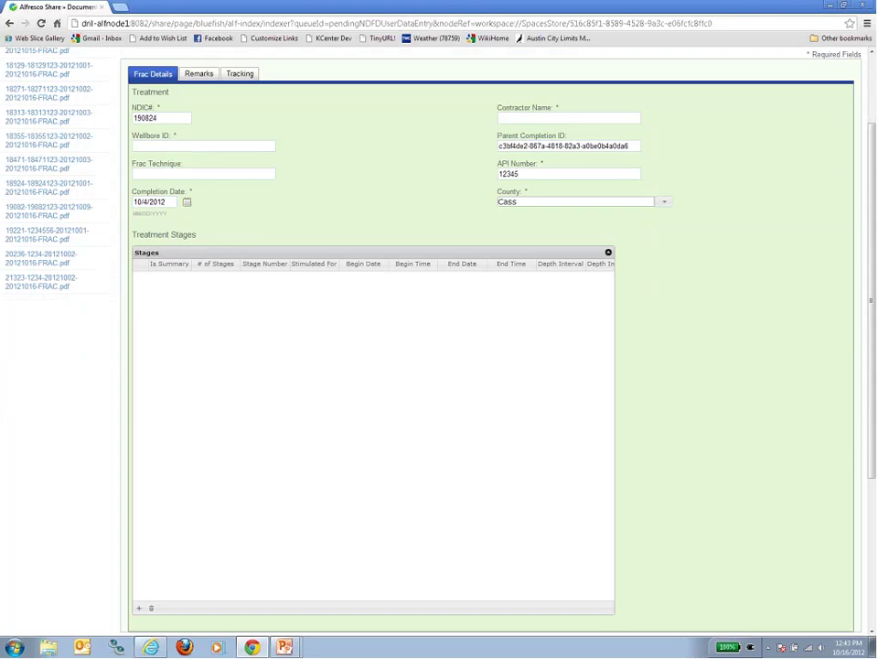
{"action": "left_click", "coordinate": [139, 608]}
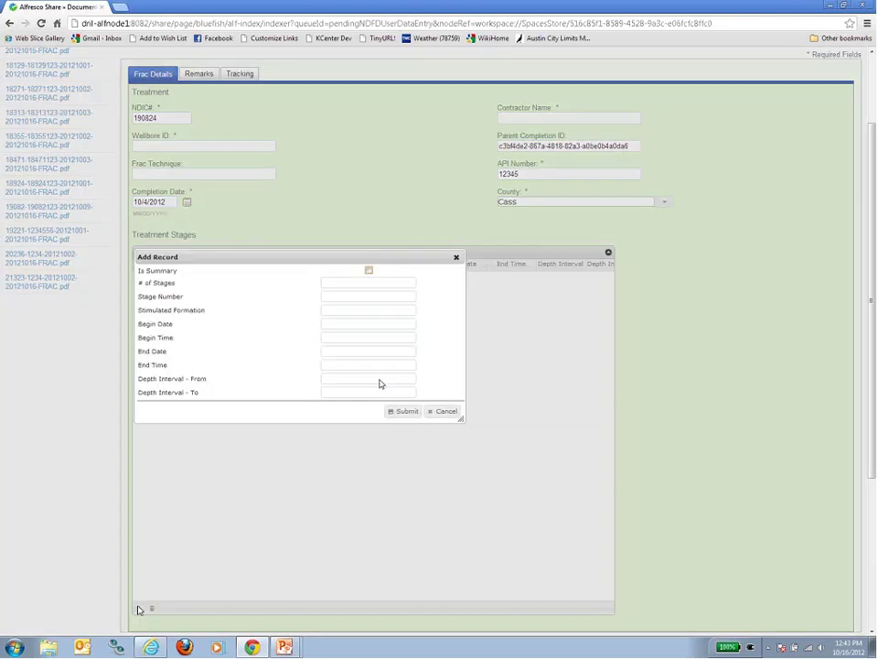
{"action": "left_click", "coordinate": [339, 298]}
{"action": "type", "text": "1"}
{"action": "left_click", "coordinate": [342, 310]}
{"action": "type", "text": "Lateral1"}
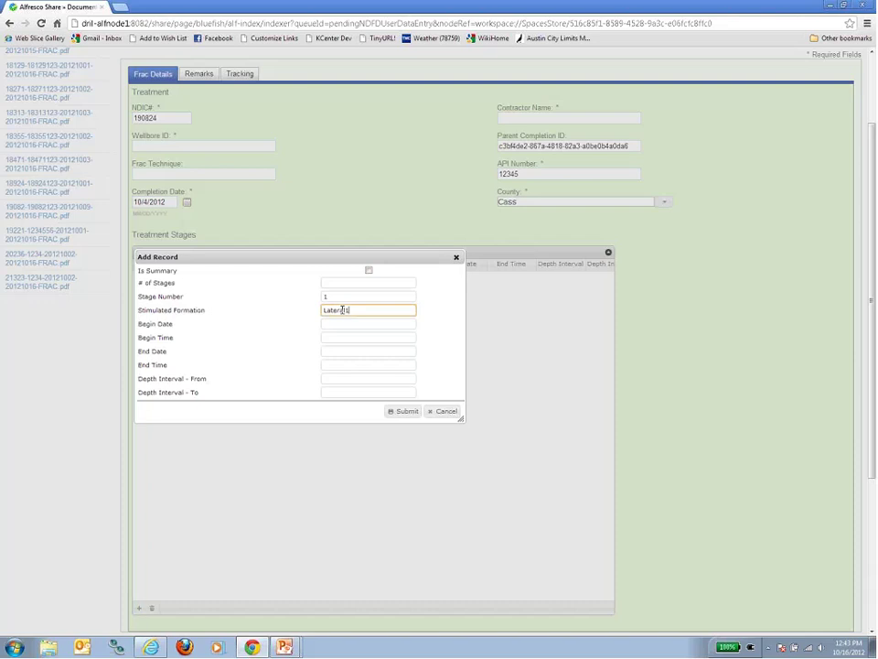
{"action": "key", "text": "Tab"}
{"action": "left_click", "coordinate": [374, 375]}
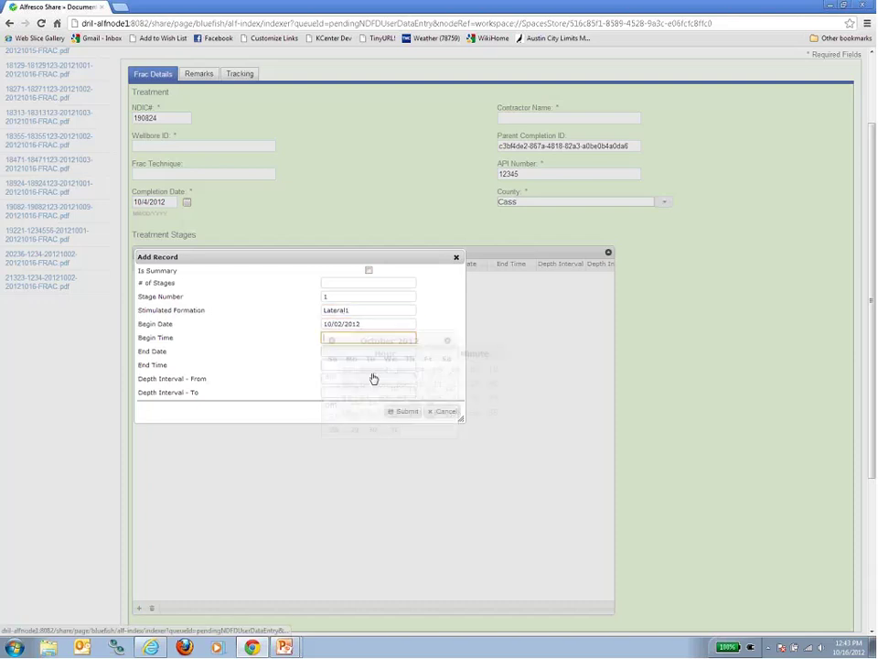
{"action": "left_click", "coordinate": [357, 352]}
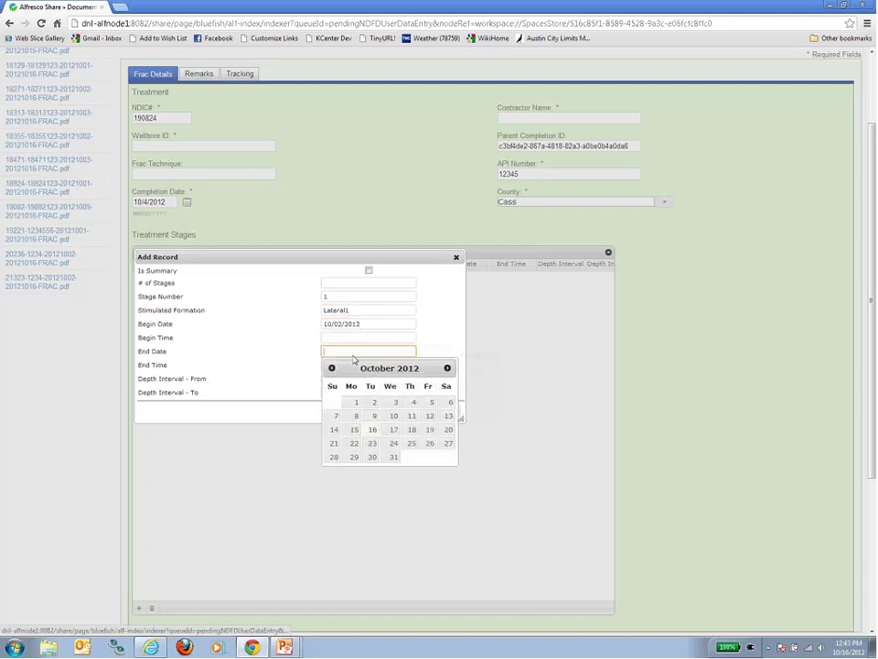
{"action": "left_click", "coordinate": [427, 402]}
{"action": "key", "text": "Tab"}
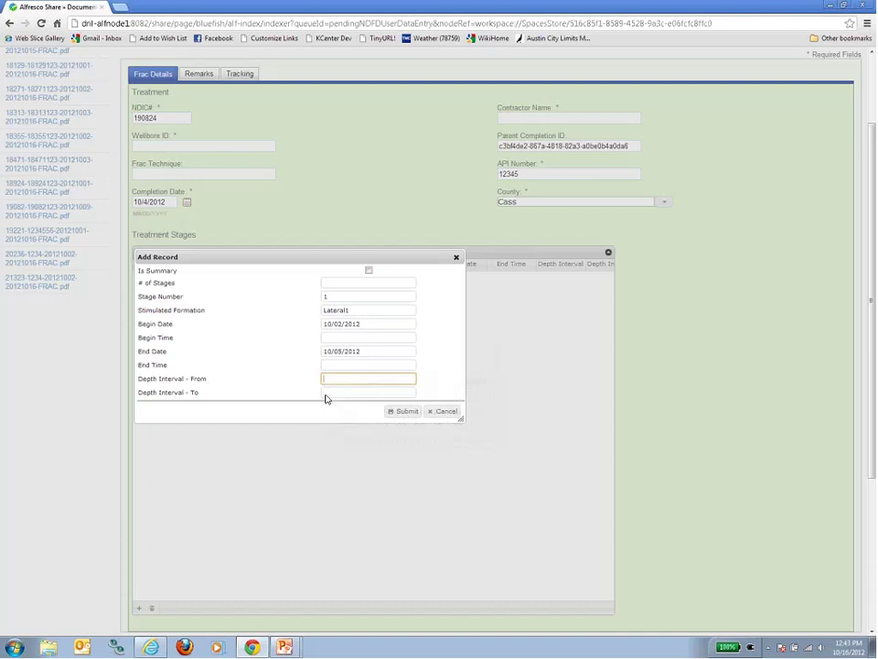
{"action": "type", "text": "1000"}
{"action": "key", "text": "Tab"}
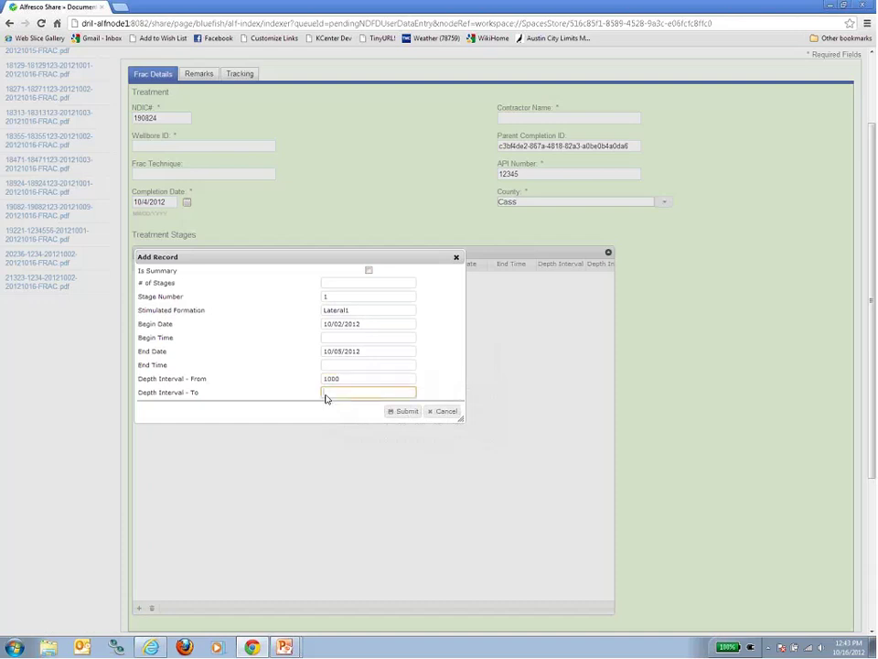
{"action": "type", "text": "2000"}
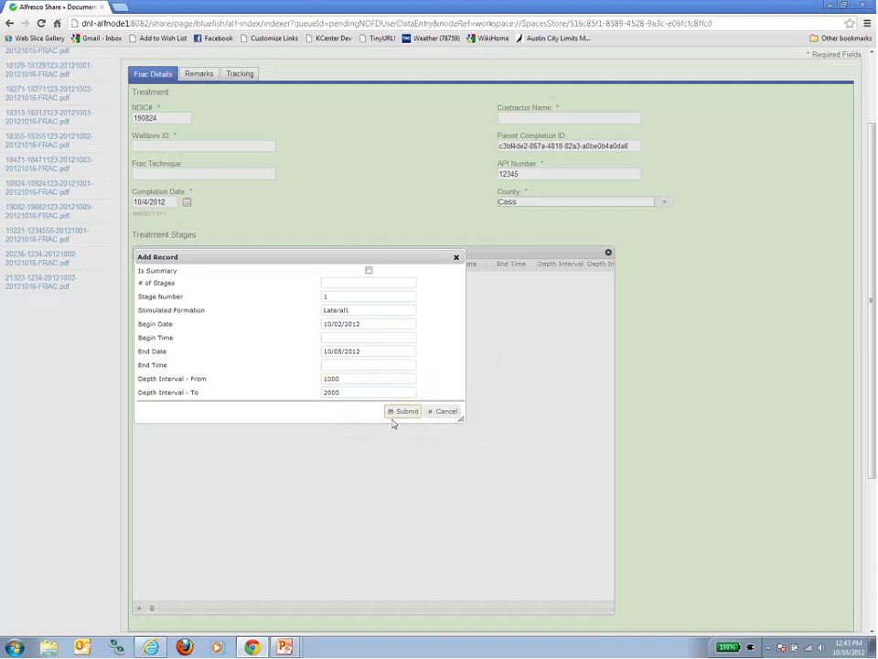
{"action": "left_click", "coordinate": [396, 414]}
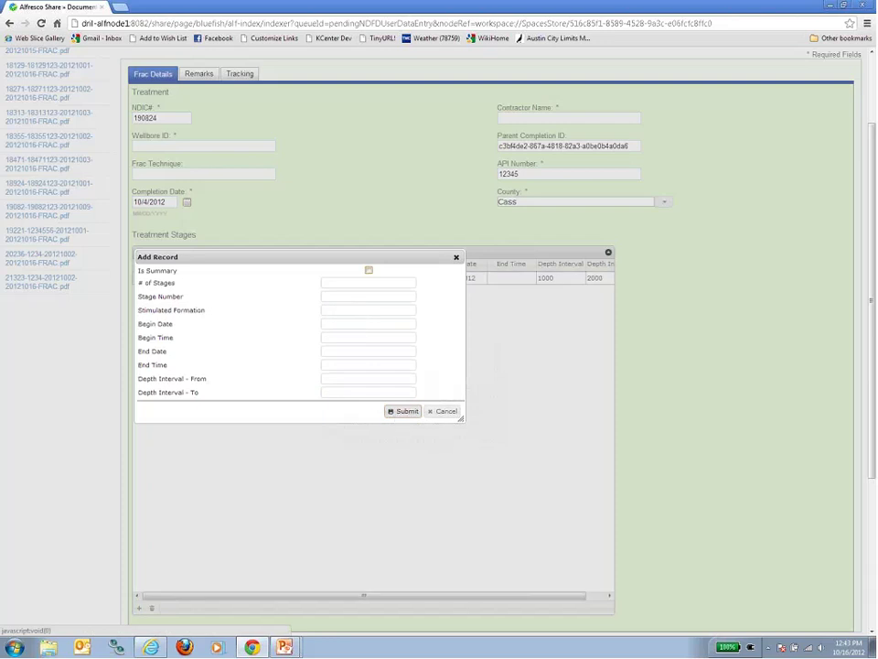
Add a second stage in lateral 1 from 10/2/2012 to 10/03/2012, depths 2000 to 3000.
{"action": "left_click", "coordinate": [368, 296]}
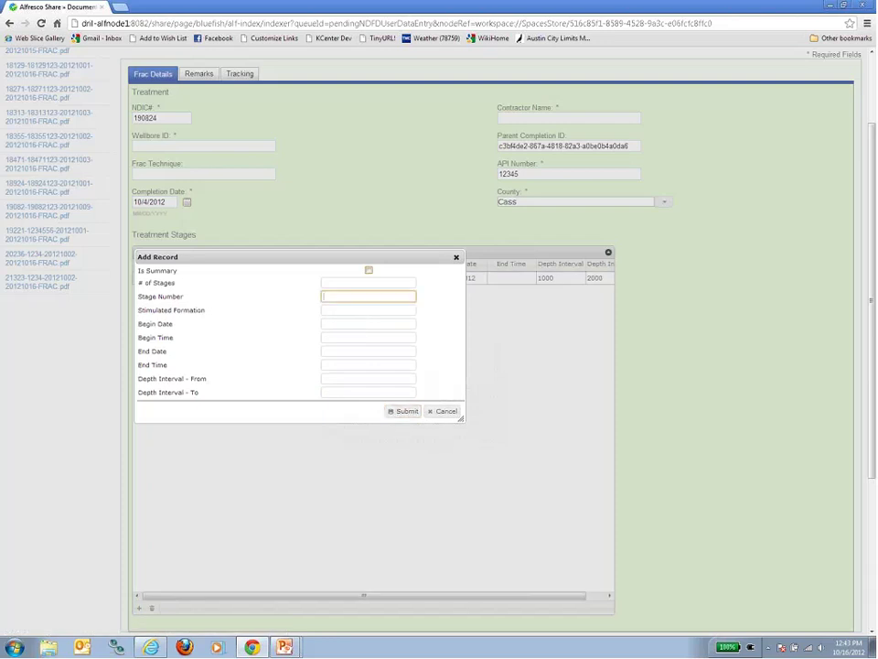
{"action": "key", "text": "Tab"}
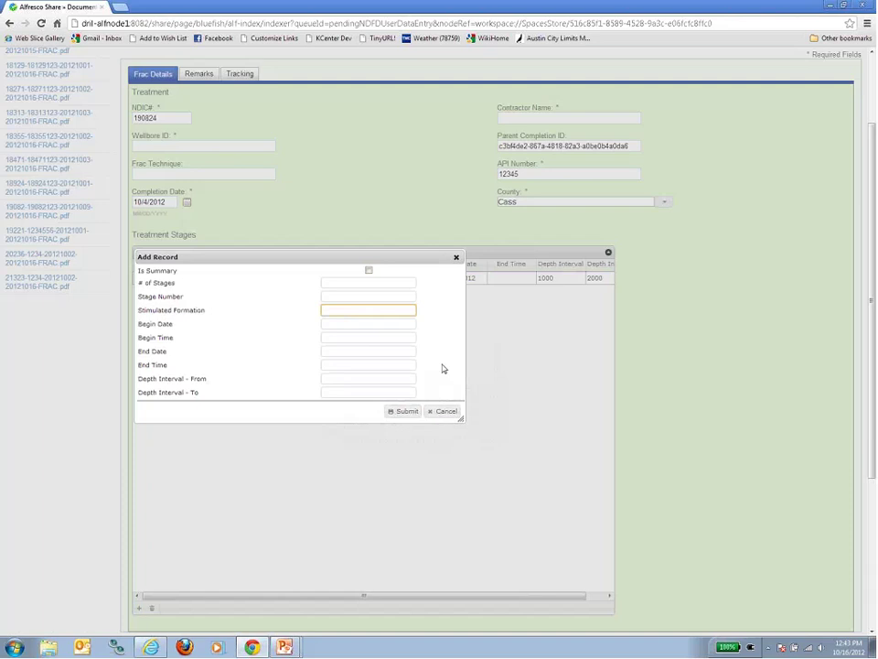
{"action": "type", "text": "lateral 1"}
{"action": "key", "text": "Tab"}
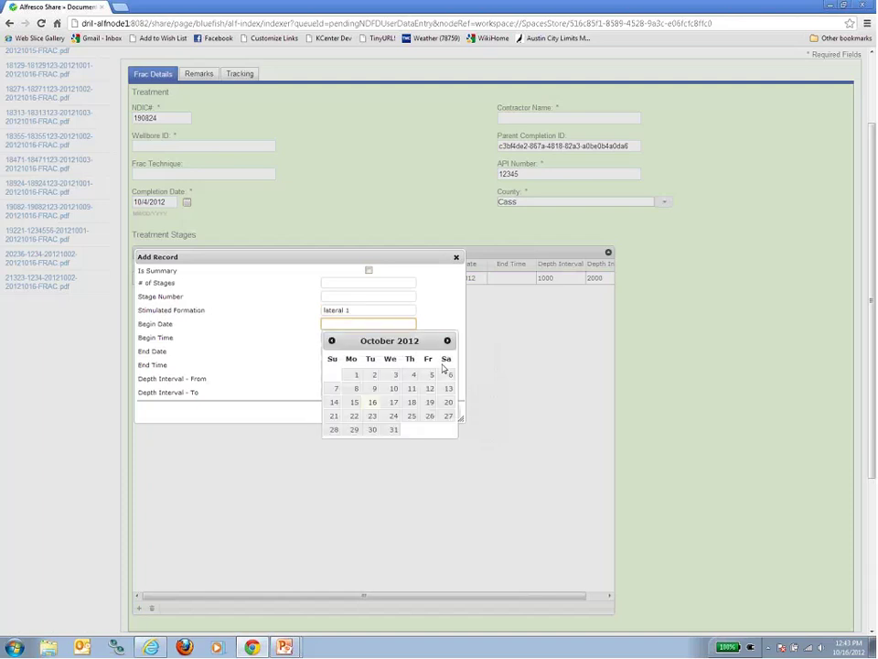
{"action": "type", "text": "10"}
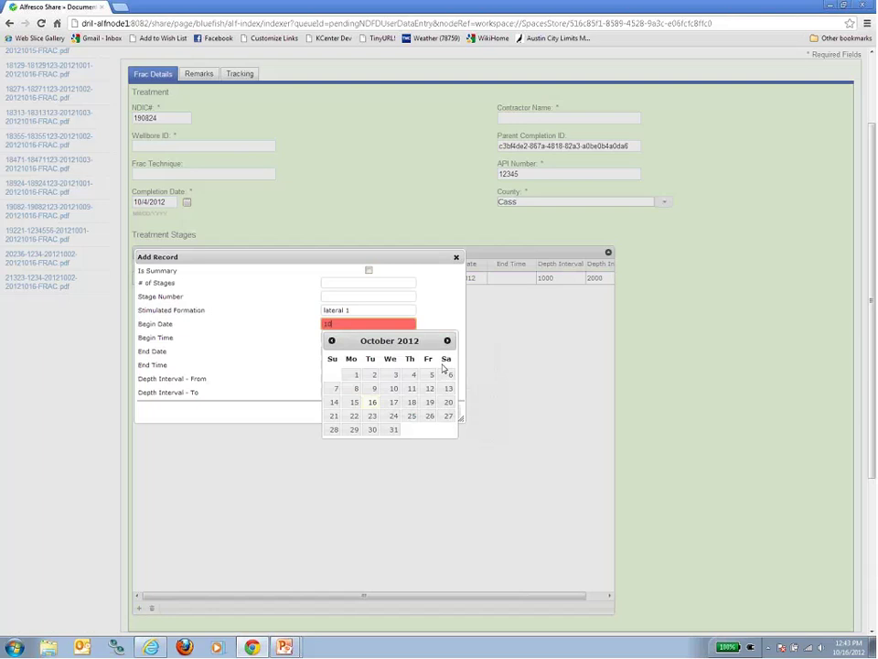
{"action": "type", "text": "/2/2012"}
{"action": "key", "text": "Tab"}
{"action": "key", "text": "Tab"}
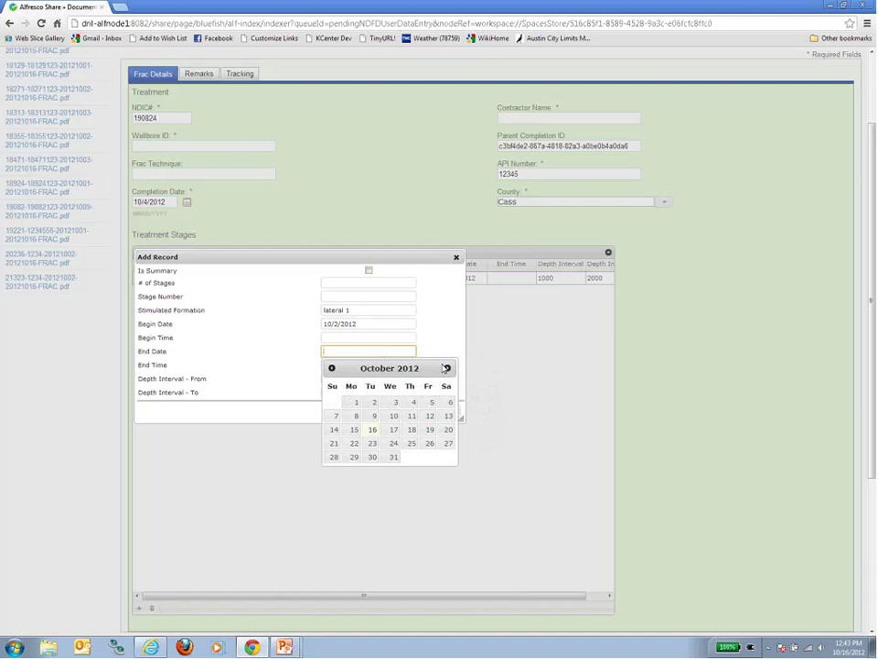
{"action": "left_click", "coordinate": [395, 402]}
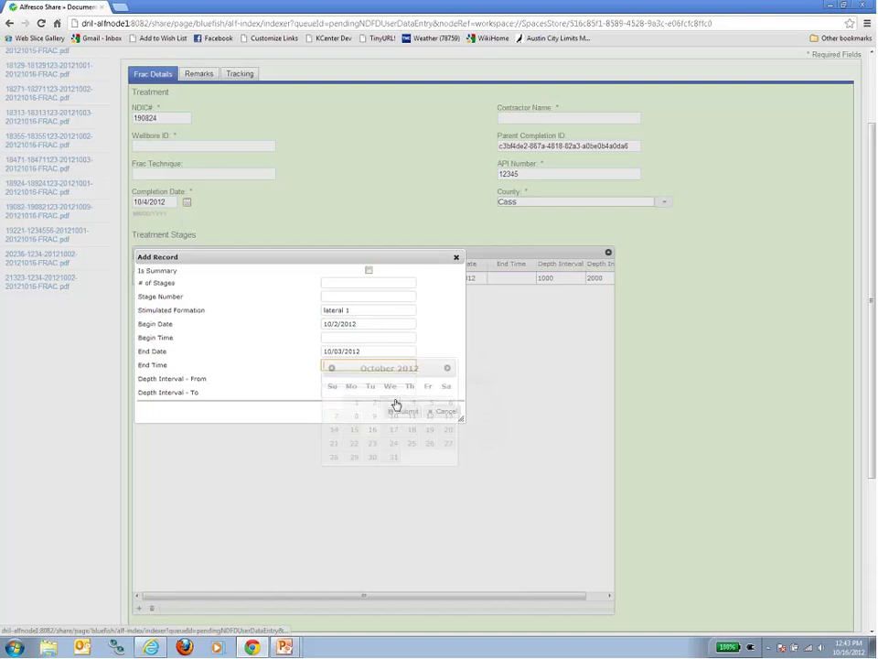
{"action": "key", "text": "Tab"}
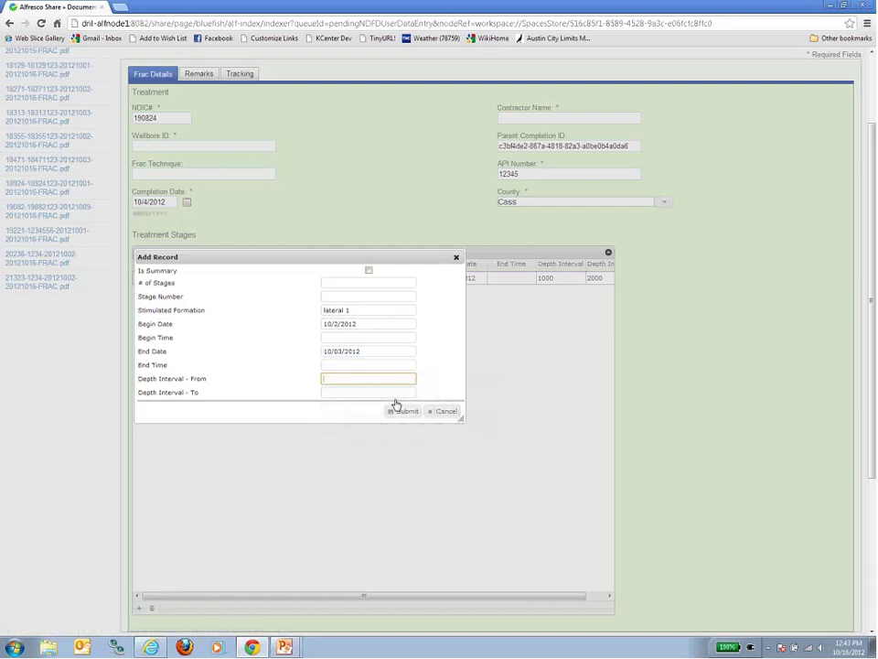
{"action": "type", "text": "2000"}
{"action": "key", "text": "Tab"}
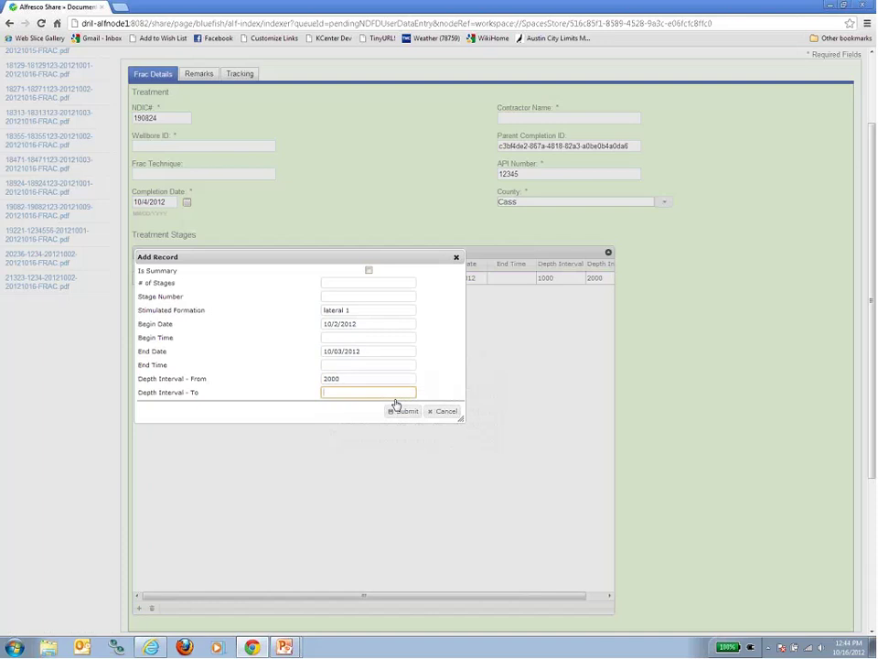
{"action": "type", "text": "3000"}
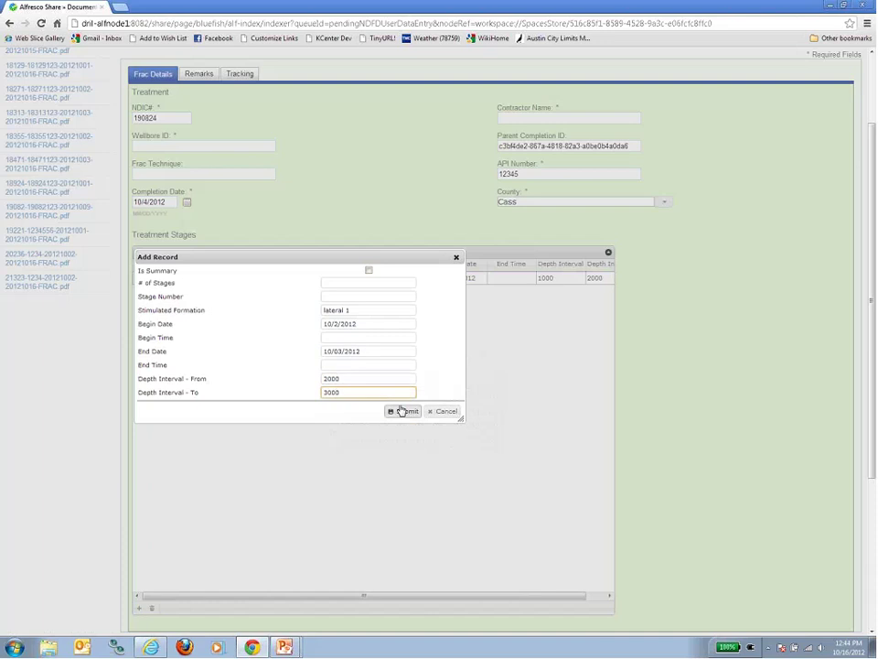
{"action": "left_click", "coordinate": [402, 412]}
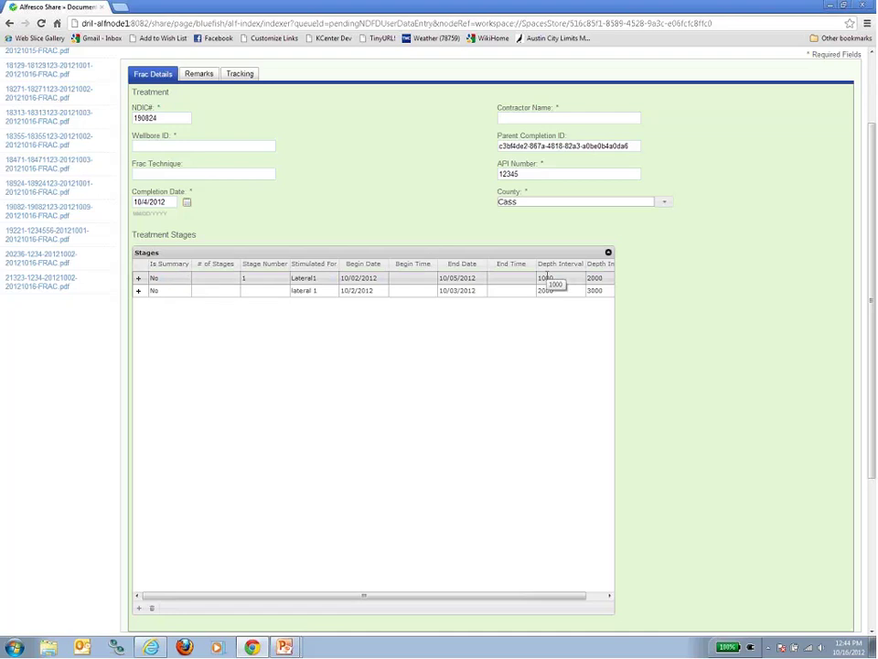
{"action": "left_click", "coordinate": [138, 278]}
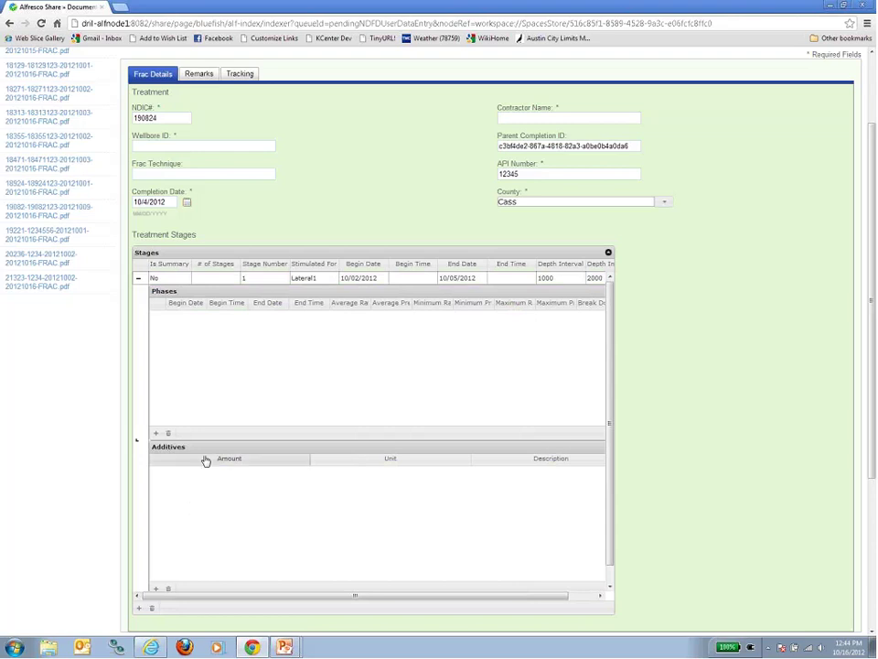
Add a phase from 10/02 to 10/05/2012 with average rate and pressure 123.
{"action": "left_click", "coordinate": [155, 434]}
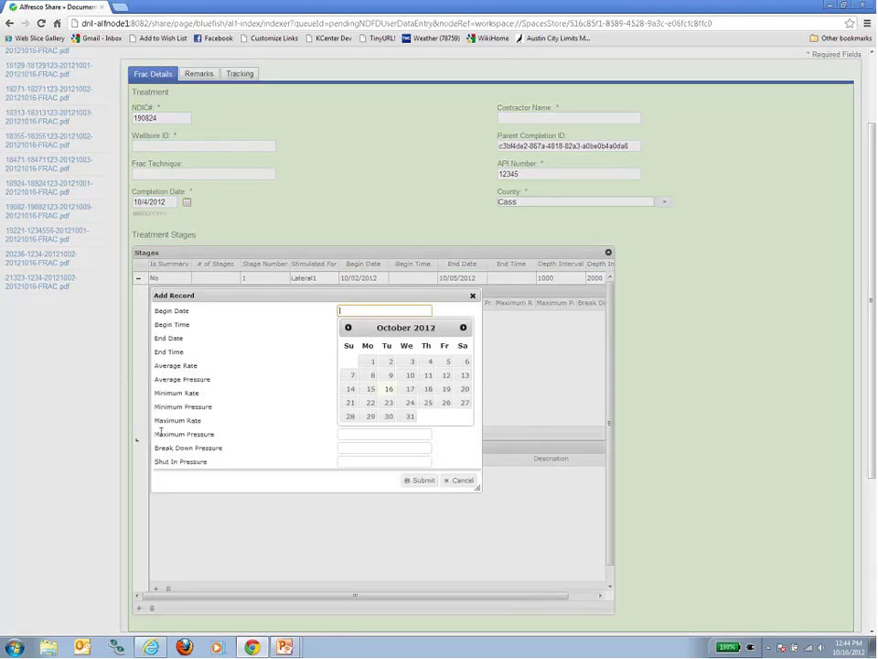
{"action": "left_click", "coordinate": [388, 361]}
{"action": "key", "text": "Tab"}
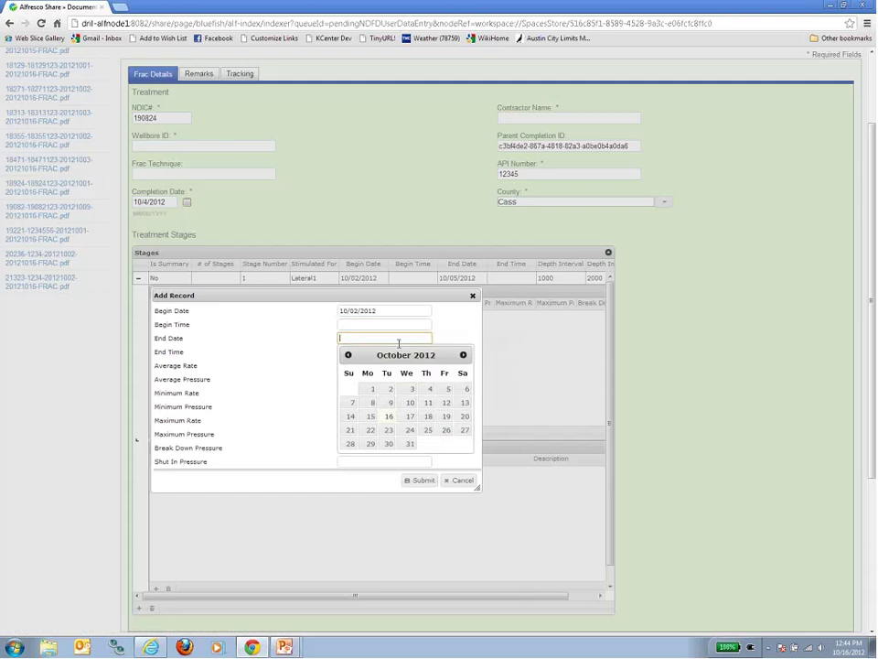
{"action": "left_click", "coordinate": [446, 389]}
{"action": "key", "text": "Tab"}
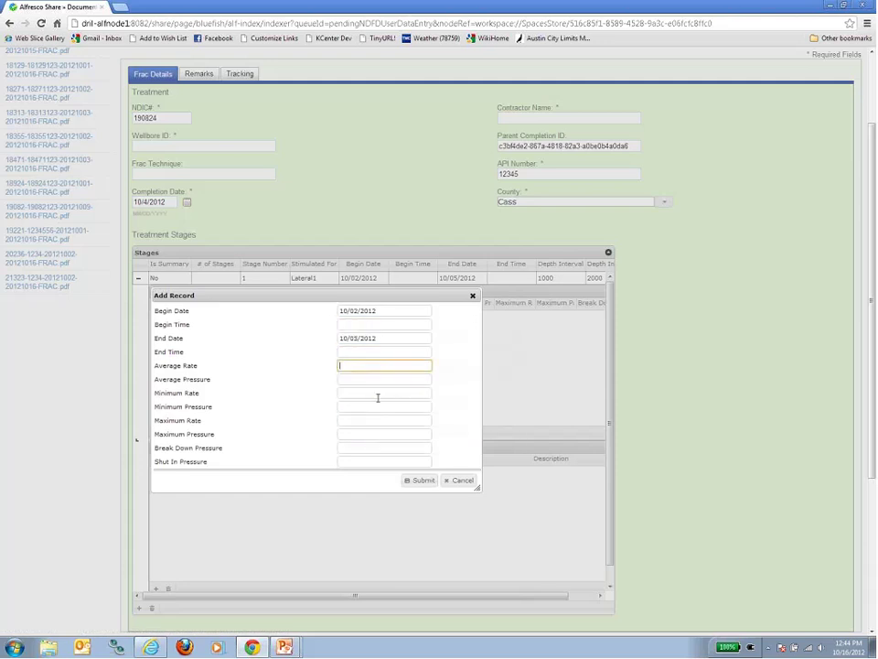
{"action": "type", "text": "123"}
{"action": "key", "text": "Tab"}
{"action": "type", "text": "123"}
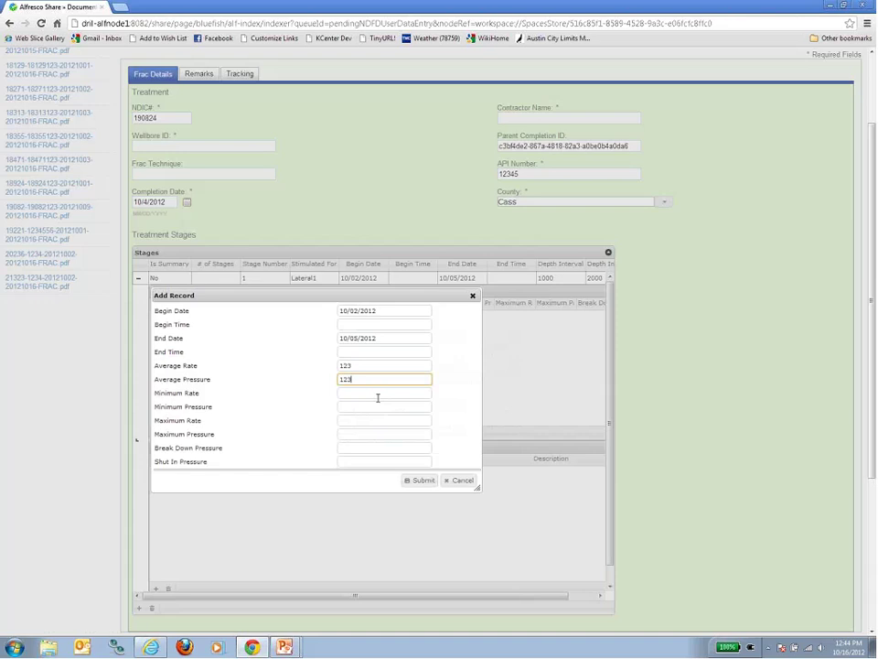
{"action": "left_click", "coordinate": [413, 481]}
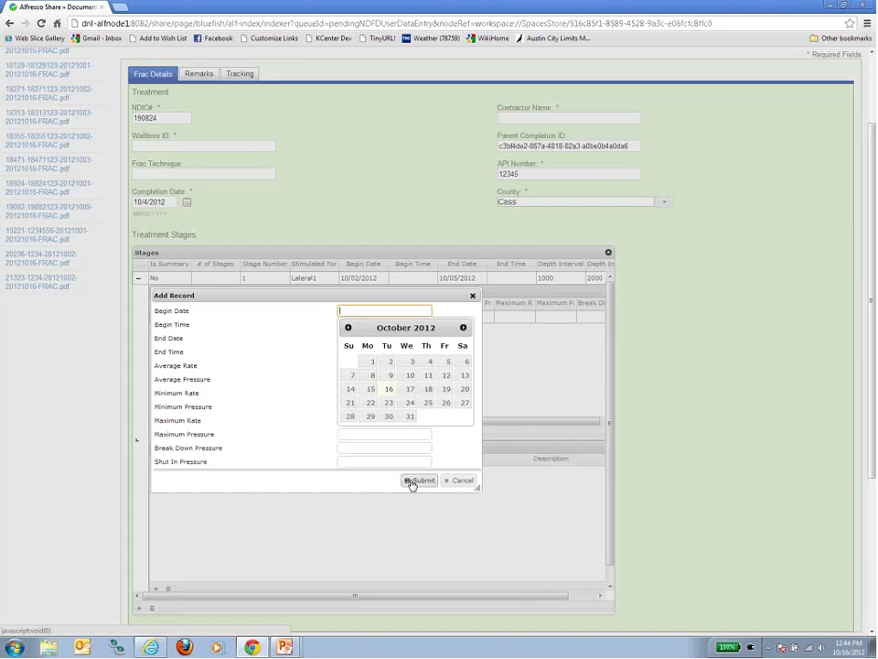
Add a second phase from 10/03 to 10/11/2012 with average rate 456 and pressure 890.
{"action": "left_click", "coordinate": [412, 361]}
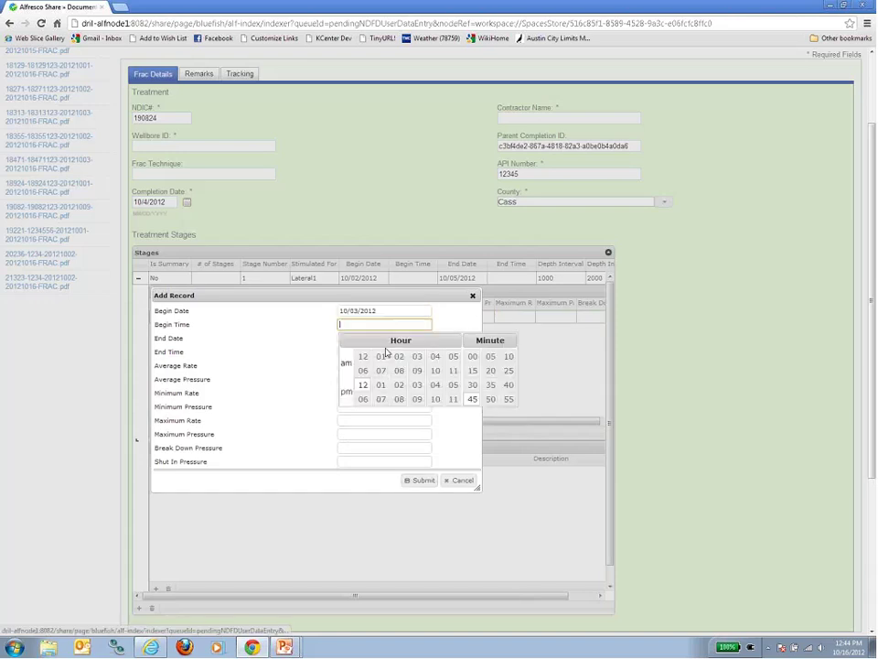
{"action": "key", "text": "Tab"}
{"action": "left_click", "coordinate": [428, 403]}
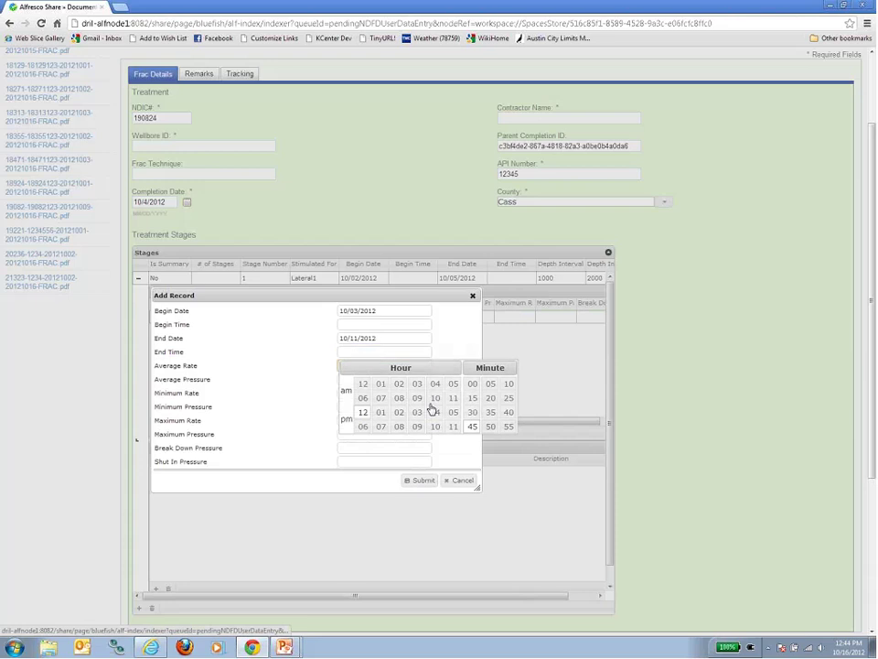
{"action": "key", "text": "Tab"}
{"action": "type", "text": "456"}
{"action": "key", "text": "Tab"}
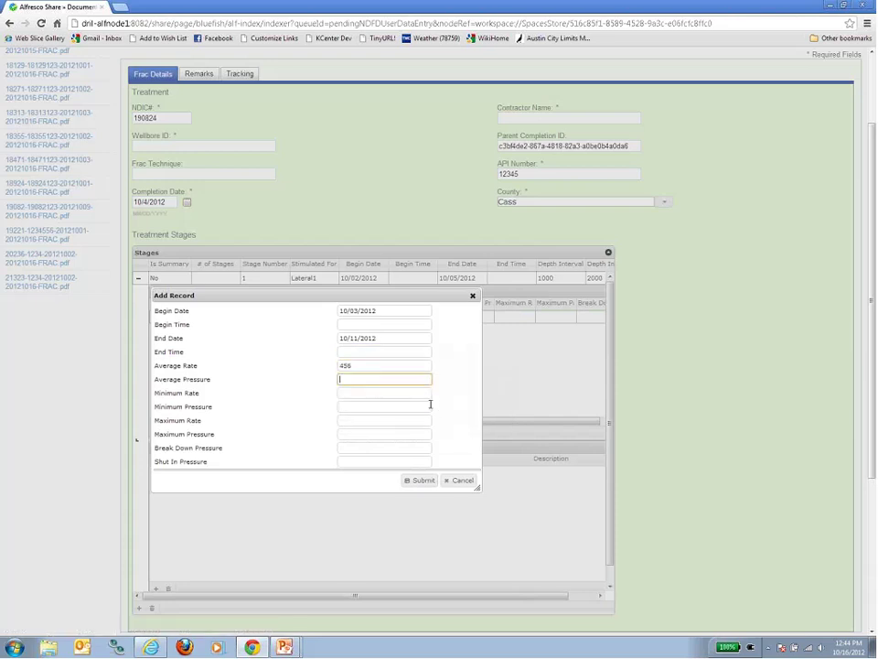
{"action": "type", "text": "890"}
{"action": "left_click", "coordinate": [420, 483]}
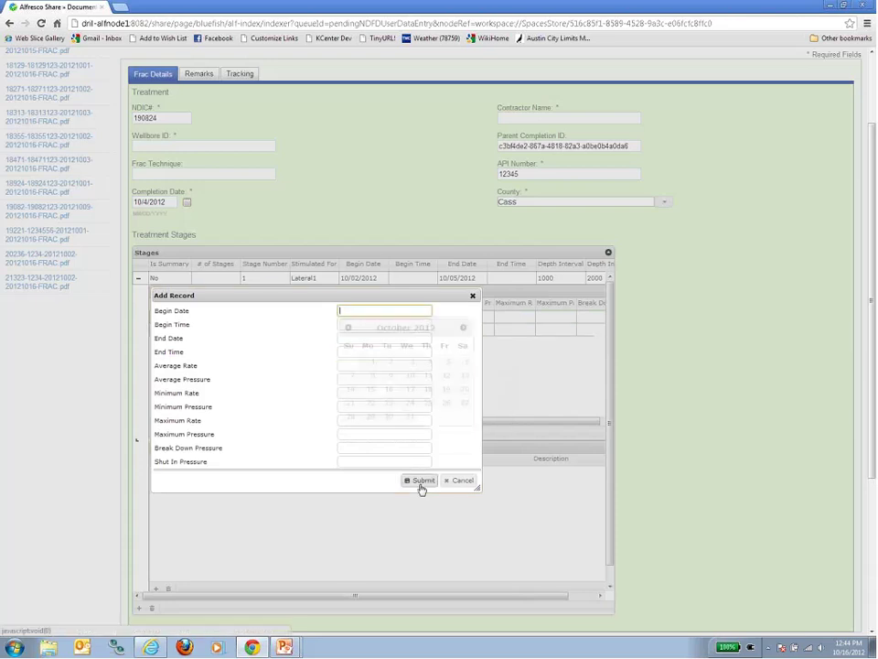
{"action": "left_click", "coordinate": [454, 480]}
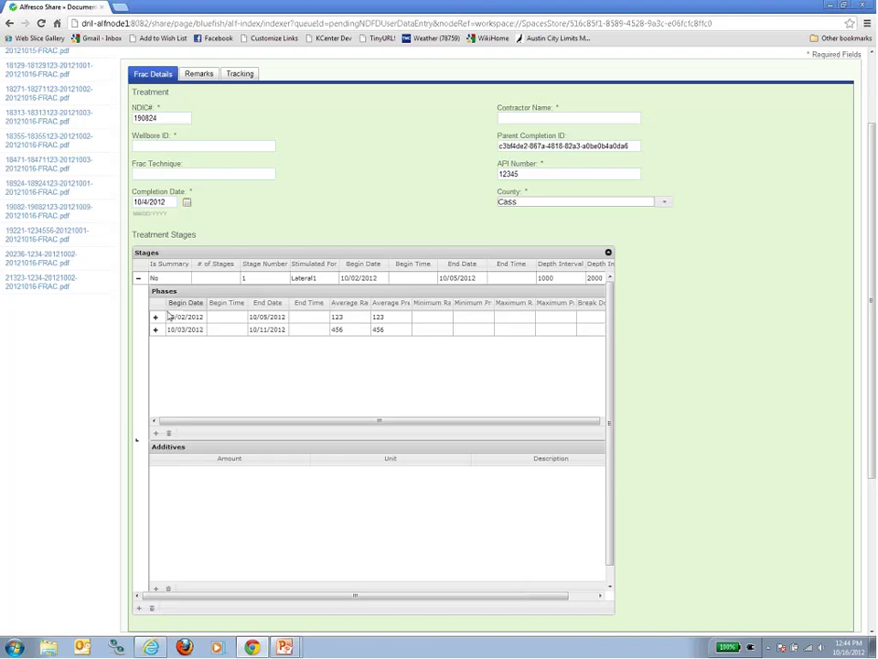
{"action": "scroll", "coordinate": [229, 525], "scroll_direction": "down", "scroll_amount": 1}
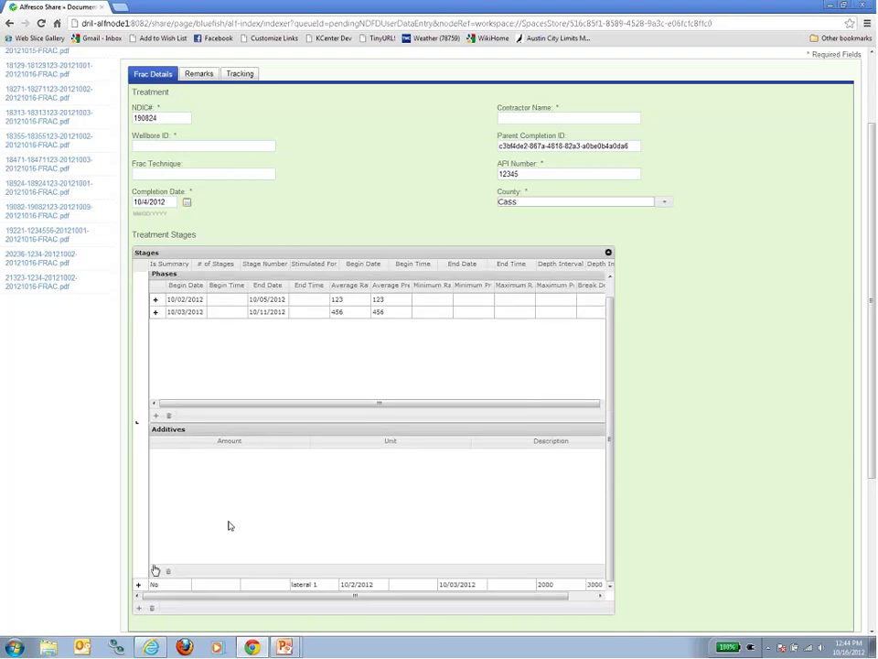
Add an Additives record with amount 123, unit lbs and description 'stuff'.
{"action": "left_click", "coordinate": [156, 569]}
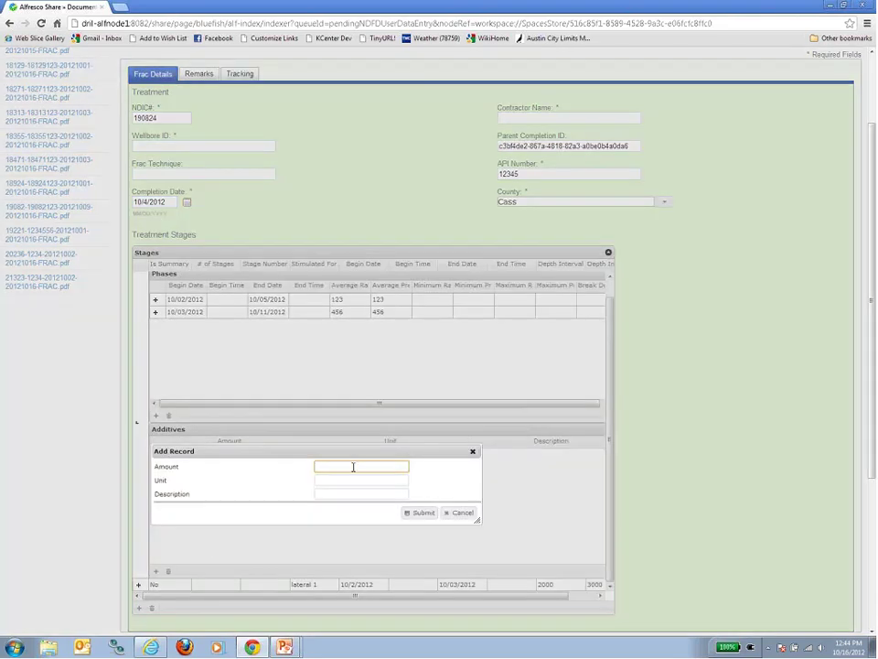
{"action": "type", "text": "123"}
{"action": "key", "text": "Tab"}
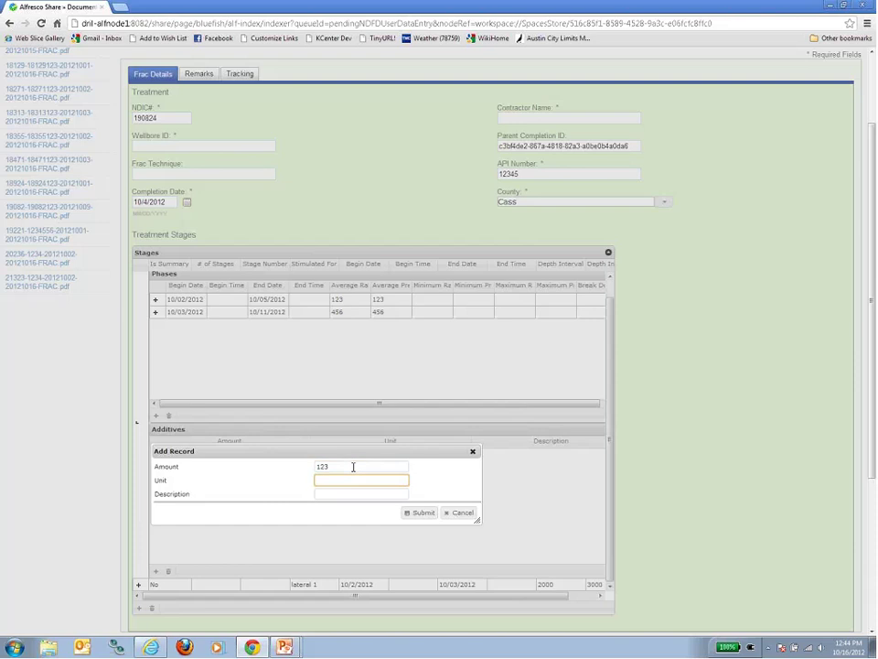
{"action": "type", "text": "lbs"}
{"action": "key", "text": "Tab"}
{"action": "type", "text": "a"}
{"action": "left_click", "coordinate": [413, 513]}
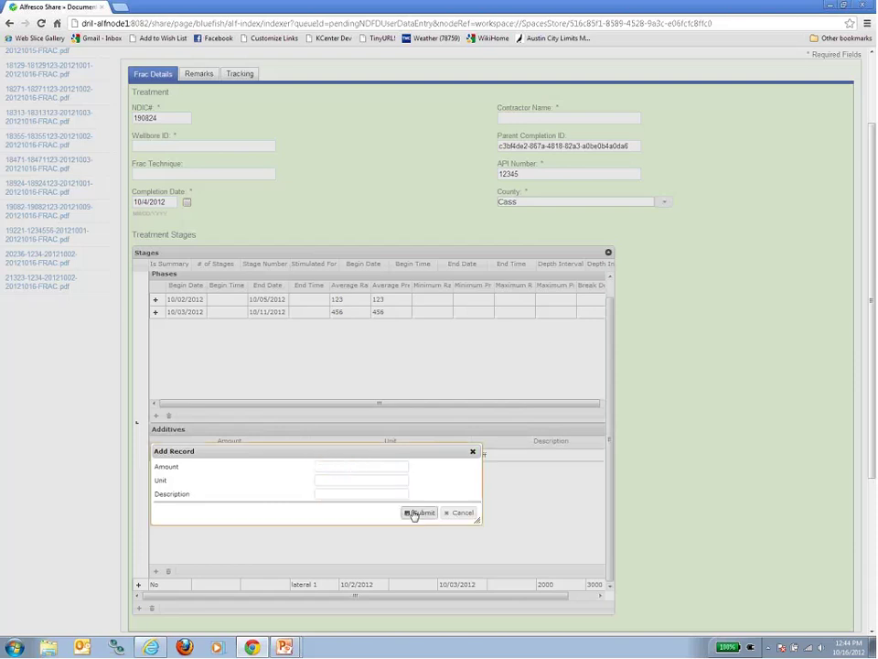
{"action": "left_click", "coordinate": [465, 514]}
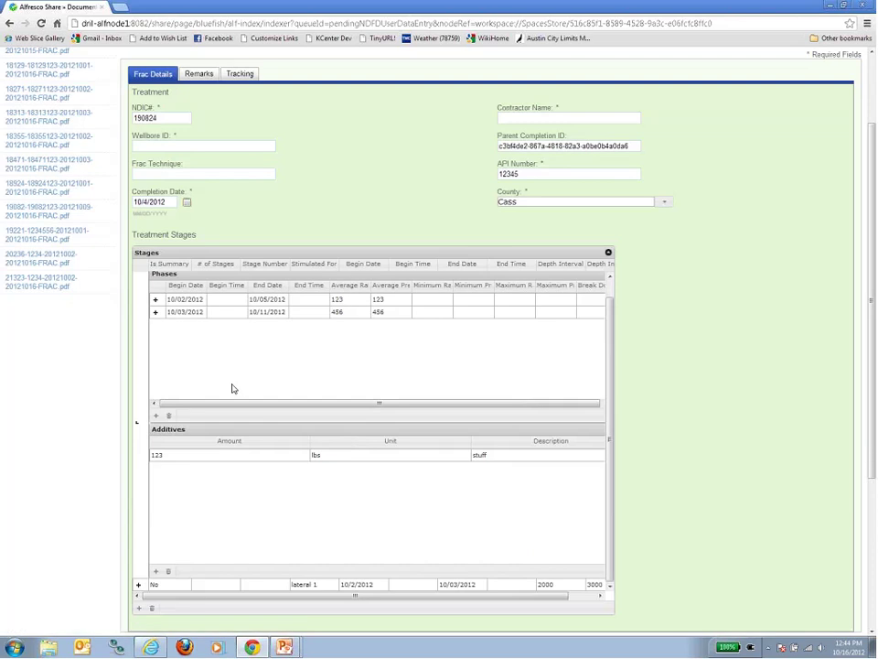
Expand the 10/02/2012 phase and add a Fluid material of 123 ounces, water.
{"action": "left_click", "coordinate": [155, 300]}
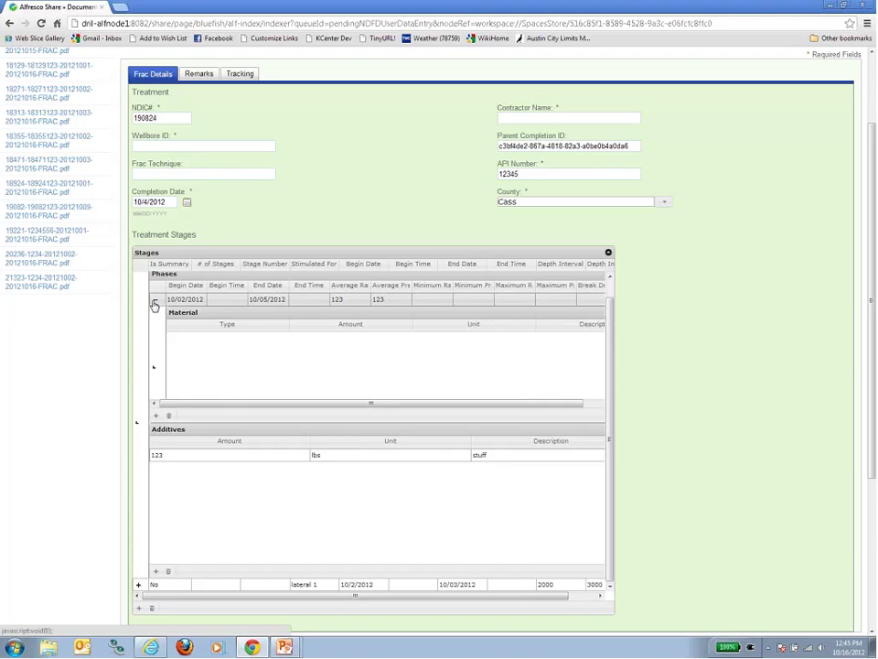
{"action": "scroll", "coordinate": [251, 360], "scroll_direction": "down", "scroll_amount": 1}
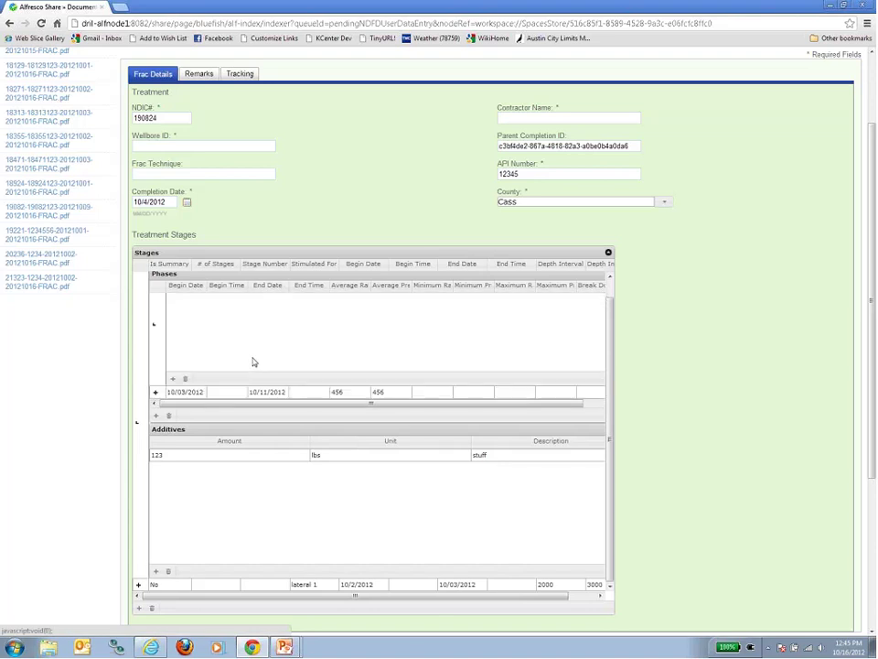
{"action": "left_click", "coordinate": [172, 378]}
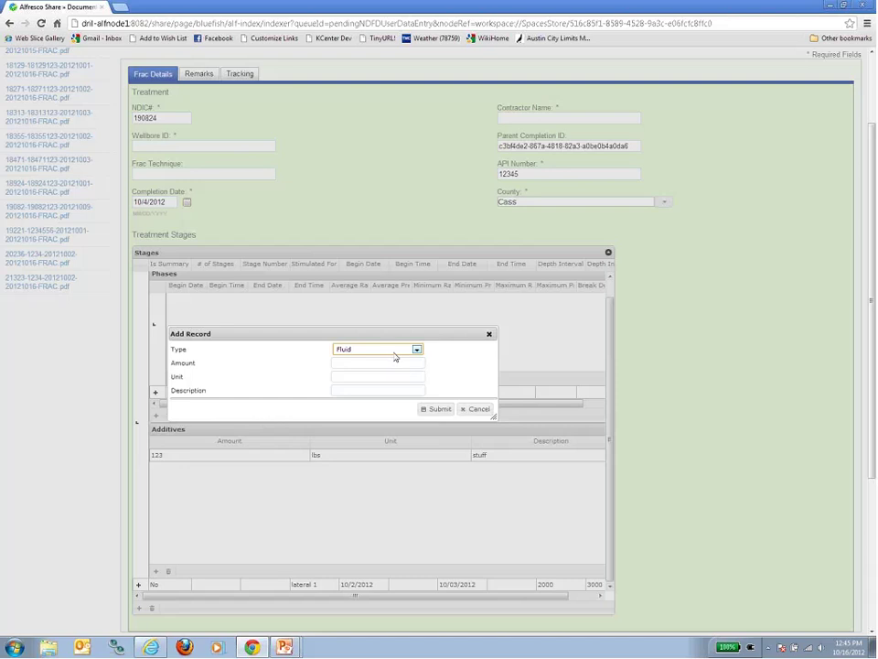
{"action": "left_click", "coordinate": [383, 363]}
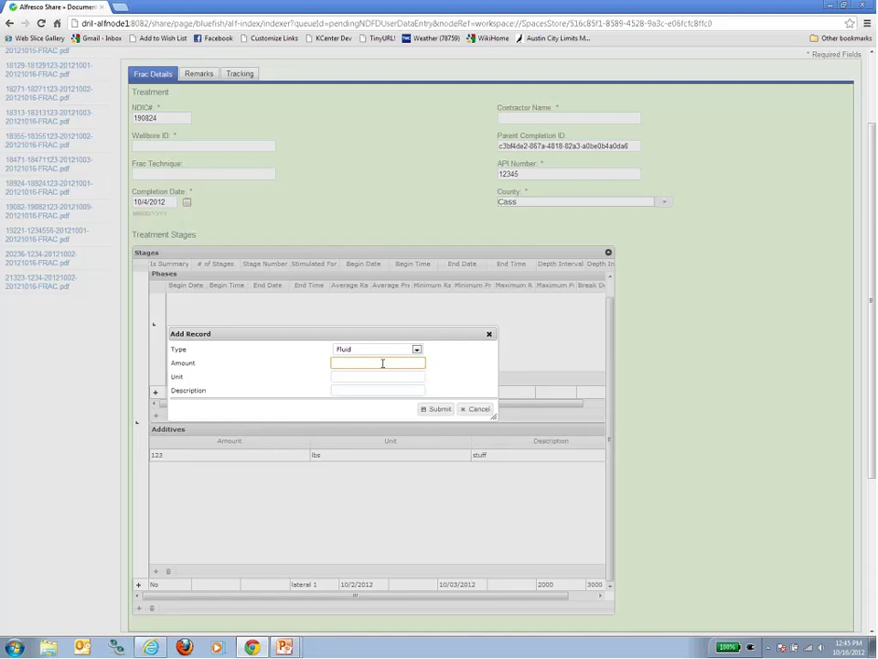
{"action": "type", "text": "123"}
{"action": "key", "text": "Tab"}
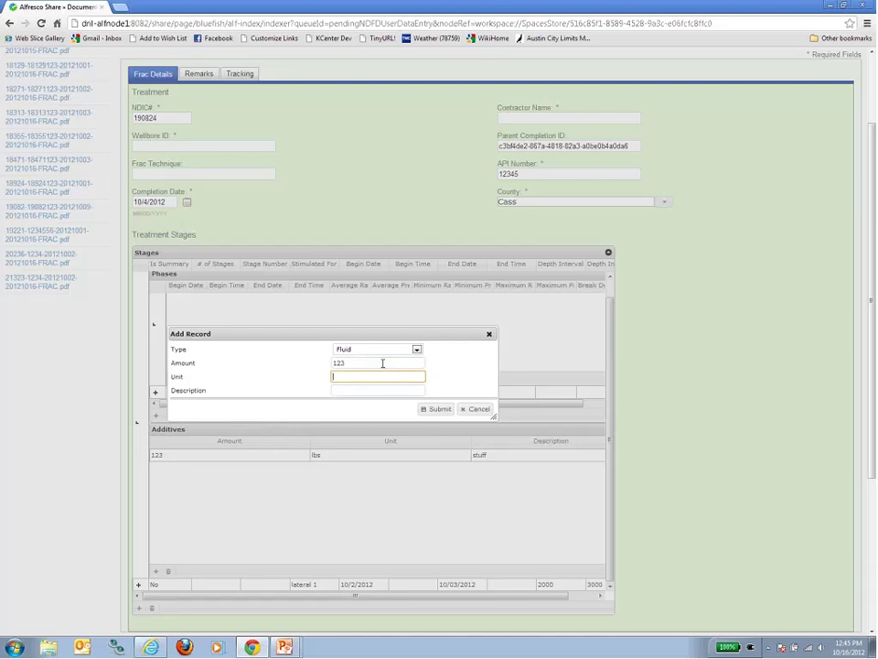
{"action": "type", "text": "ounces"}
{"action": "key", "text": "Tab"}
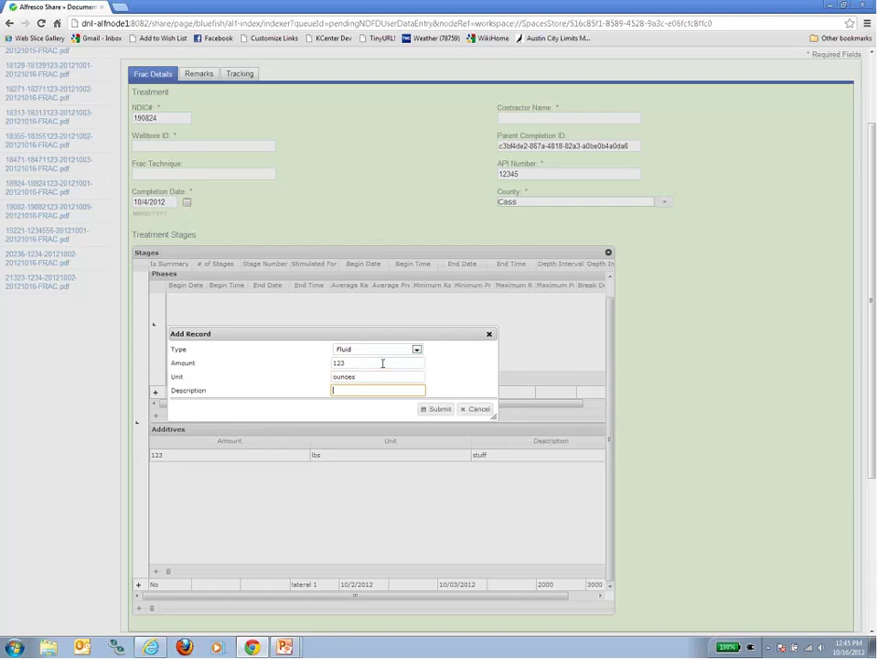
{"action": "type", "text": "water"}
{"action": "left_click", "coordinate": [426, 410]}
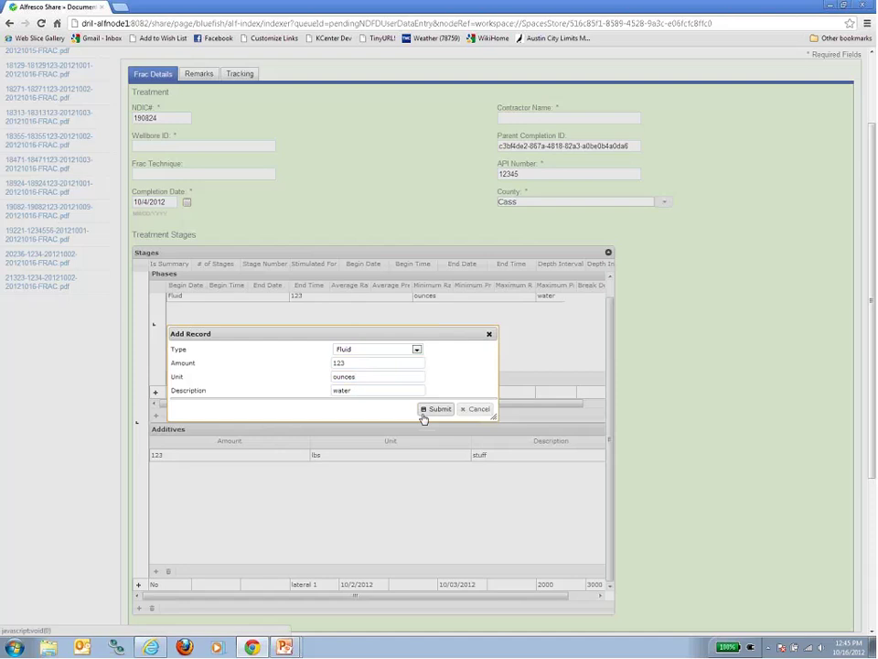
Add a Proppant material of 123 lbs, sand.
{"action": "left_click", "coordinate": [376, 349]}
{"action": "left_click", "coordinate": [352, 366]}
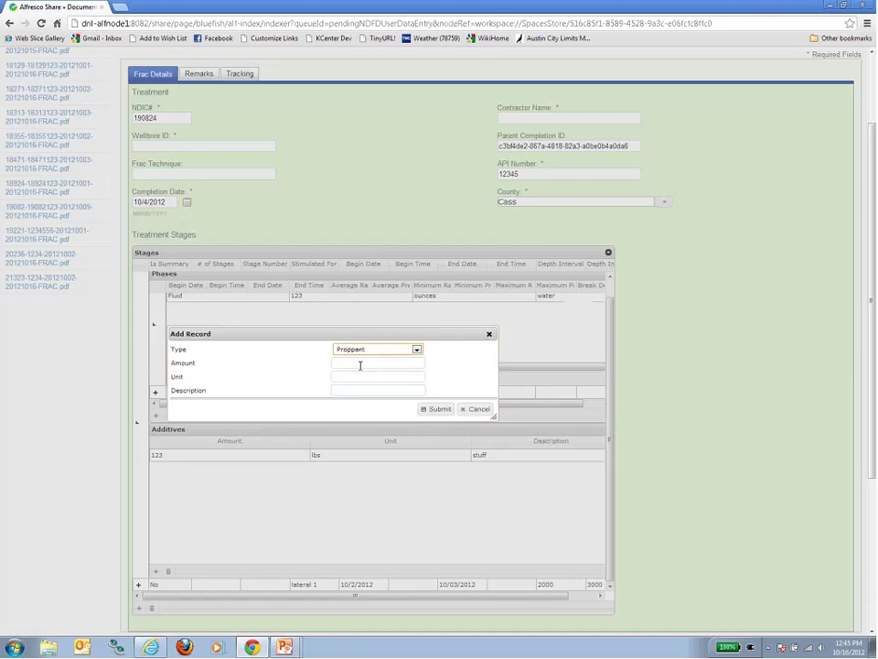
{"action": "left_click", "coordinate": [353, 363]}
{"action": "type", "text": "123"}
{"action": "key", "text": "Tab"}
{"action": "type", "text": "lb"}
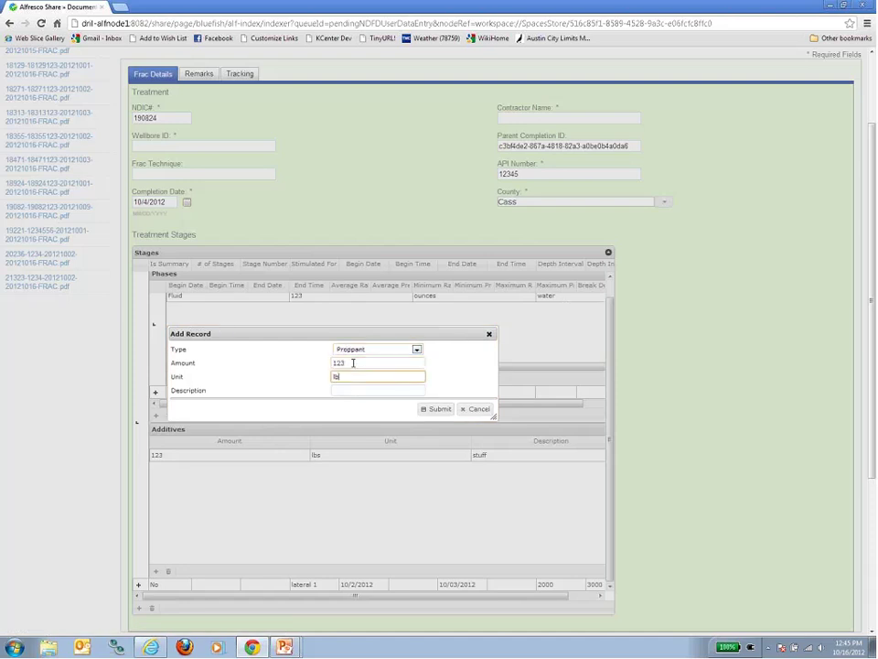
{"action": "type", "text": "s"}
{"action": "key", "text": "Tab"}
{"action": "type", "text": "sand"}
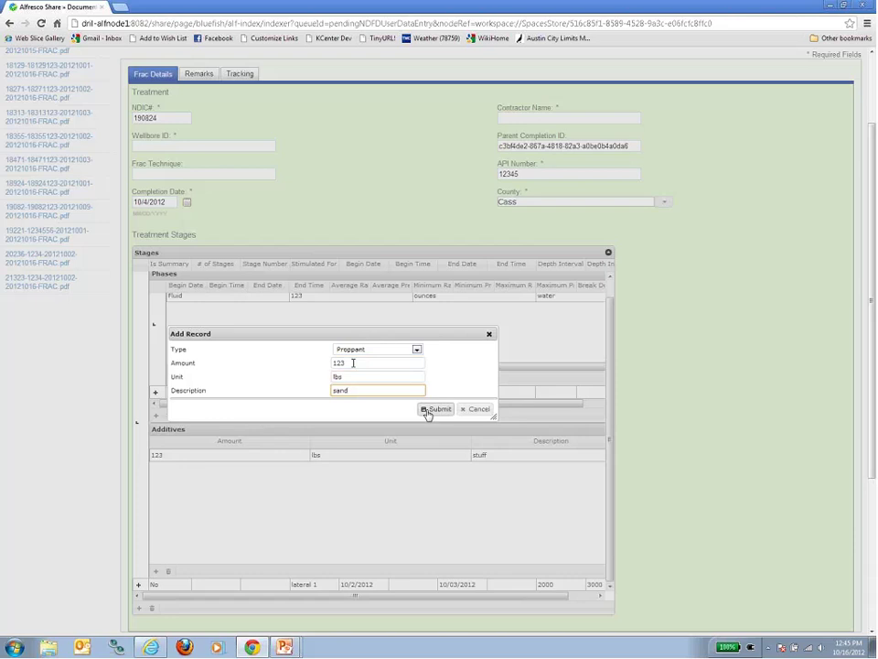
{"action": "left_click", "coordinate": [430, 409]}
{"action": "left_click", "coordinate": [473, 408]}
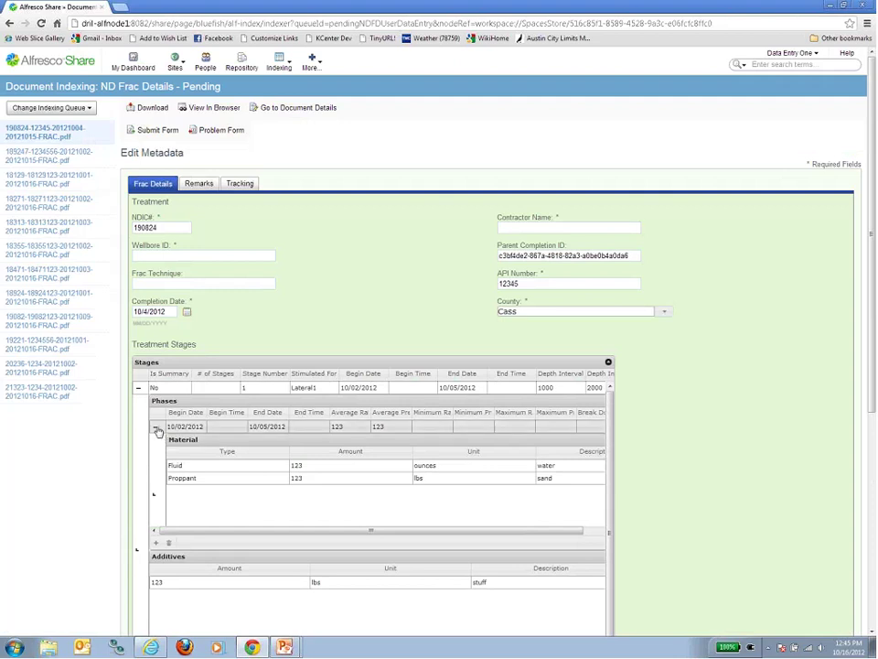
Collapse the phase and stage rows, then enter Wellbore ID 1234 and the contractor's company name.
{"action": "left_click", "coordinate": [155, 427]}
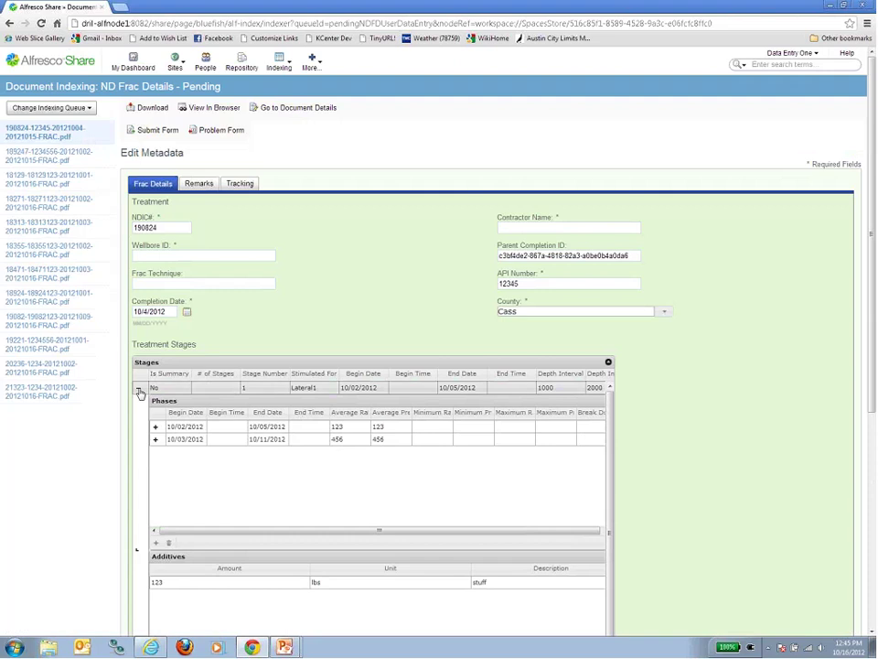
{"action": "left_click", "coordinate": [138, 388]}
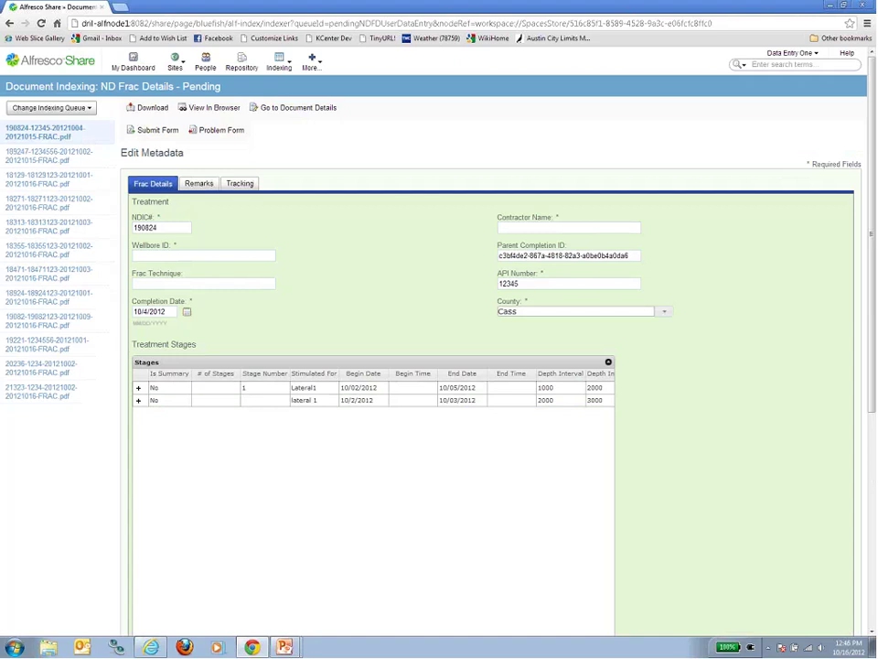
{"action": "left_click", "coordinate": [180, 256]}
{"action": "type", "text": "1234"}
{"action": "left_click", "coordinate": [528, 226]}
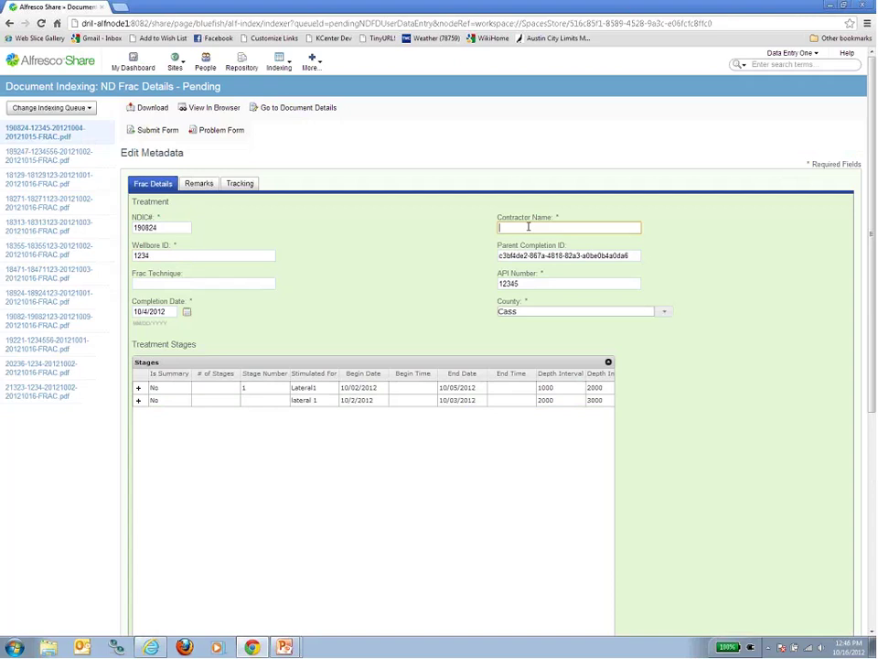
{"action": "type", "text": "bob's offic"}
{"action": "type", "text": "ore drilling"}
{"action": "left_click", "coordinate": [387, 267]}
{"action": "scroll", "coordinate": [387, 268], "scroll_direction": "down", "scroll_amount": 3}
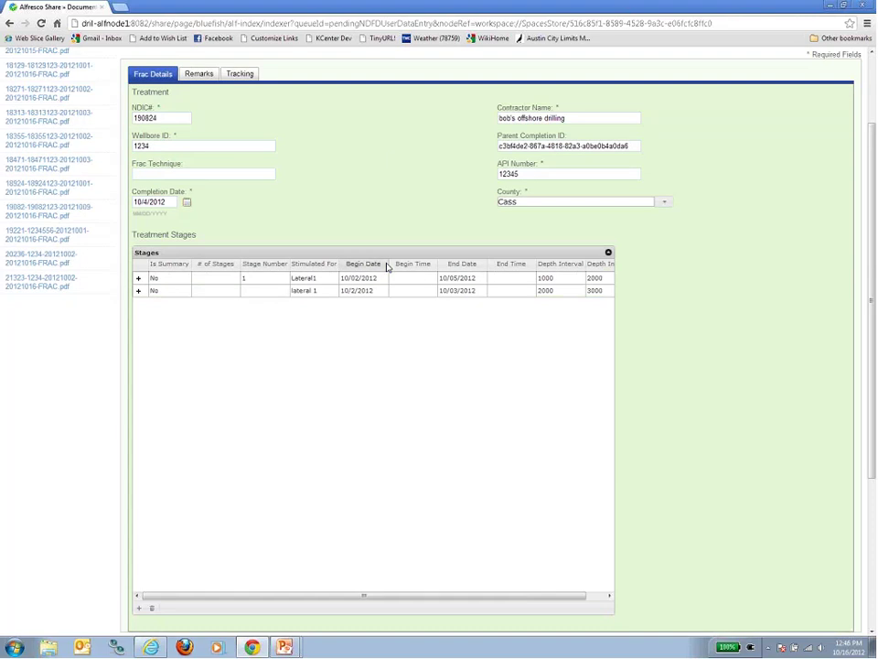
{"action": "scroll", "coordinate": [237, 439], "scroll_direction": "down", "scroll_amount": 3}
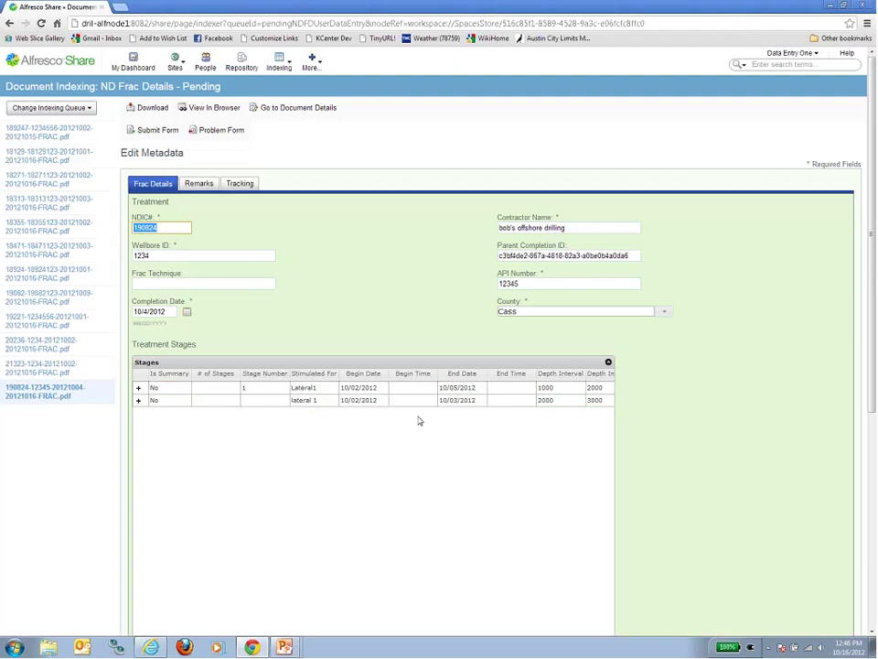
Review the Tracking history with a wider Description column, then advance the slide show to slide 23.
{"action": "left_click", "coordinate": [241, 183]}
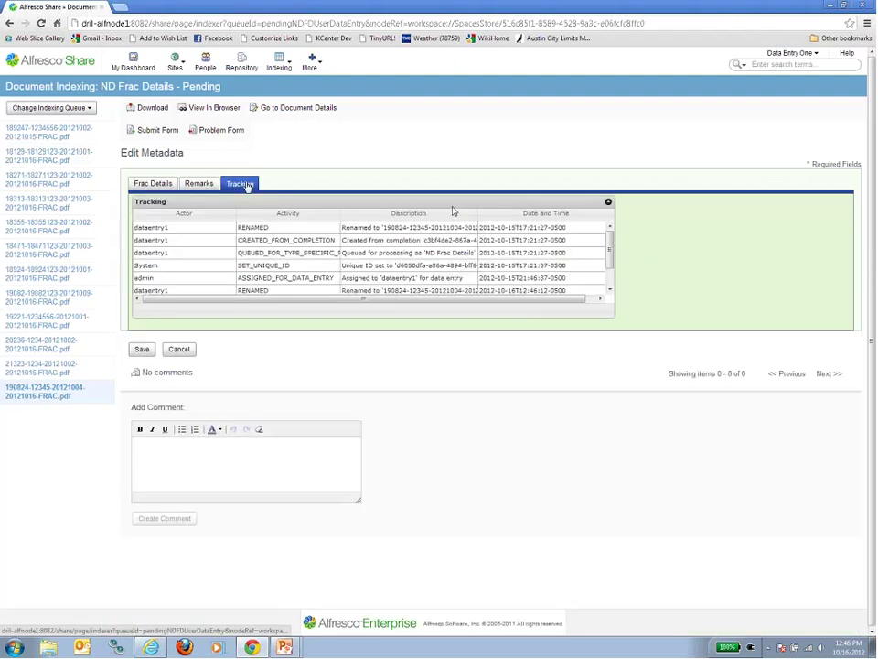
{"action": "scroll", "coordinate": [611, 257], "scroll_direction": "down", "scroll_amount": 2}
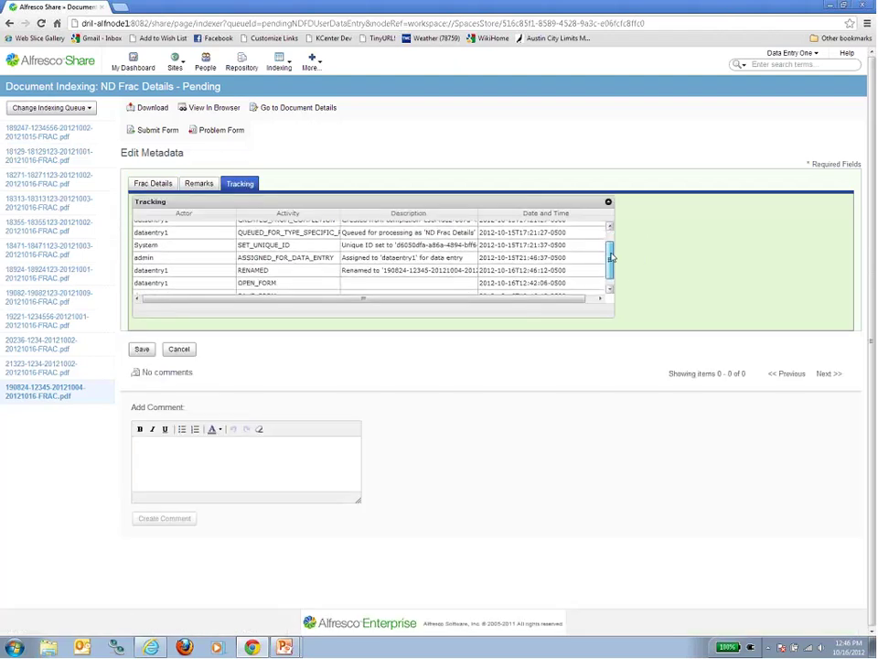
{"action": "scroll", "coordinate": [611, 257], "scroll_direction": "down", "scroll_amount": 1}
{"action": "scroll", "coordinate": [611, 255], "scroll_direction": "up", "scroll_amount": 3}
{"action": "scroll", "coordinate": [611, 253], "scroll_direction": "down", "scroll_amount": 1}
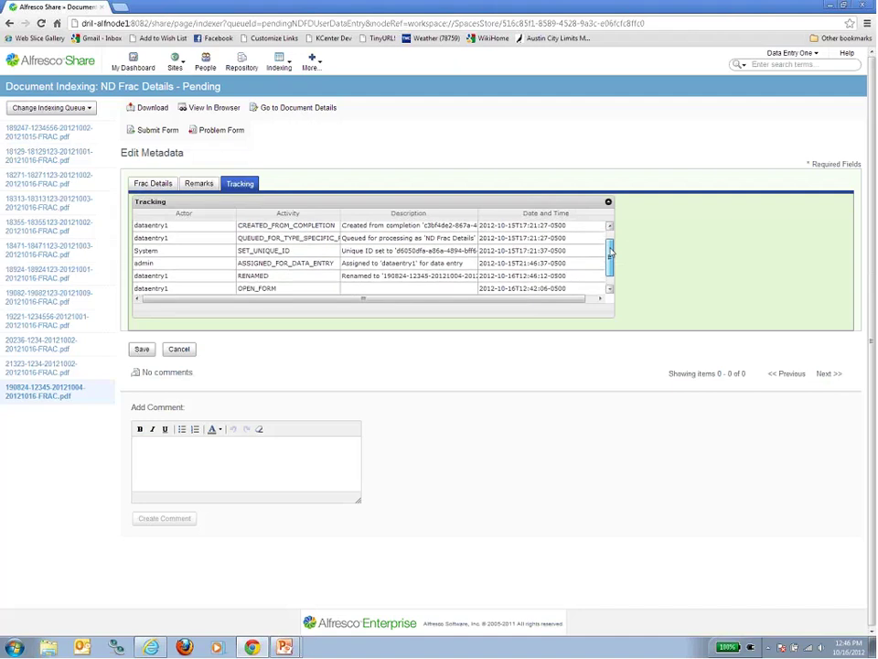
{"action": "scroll", "coordinate": [611, 252], "scroll_direction": "up", "scroll_amount": 1}
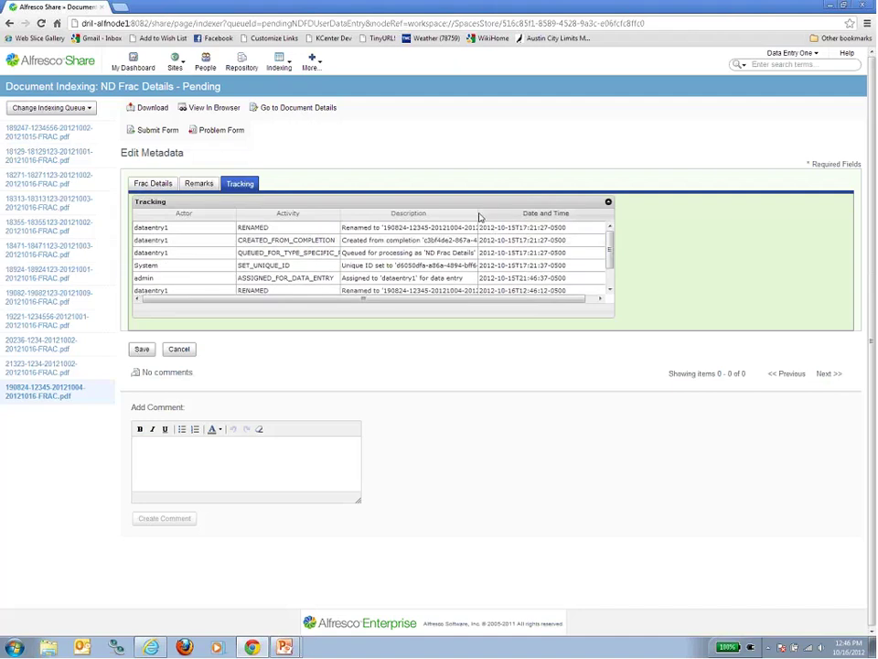
{"action": "left_click_drag", "start_coordinate": [477, 213], "coordinate": [560, 214]}
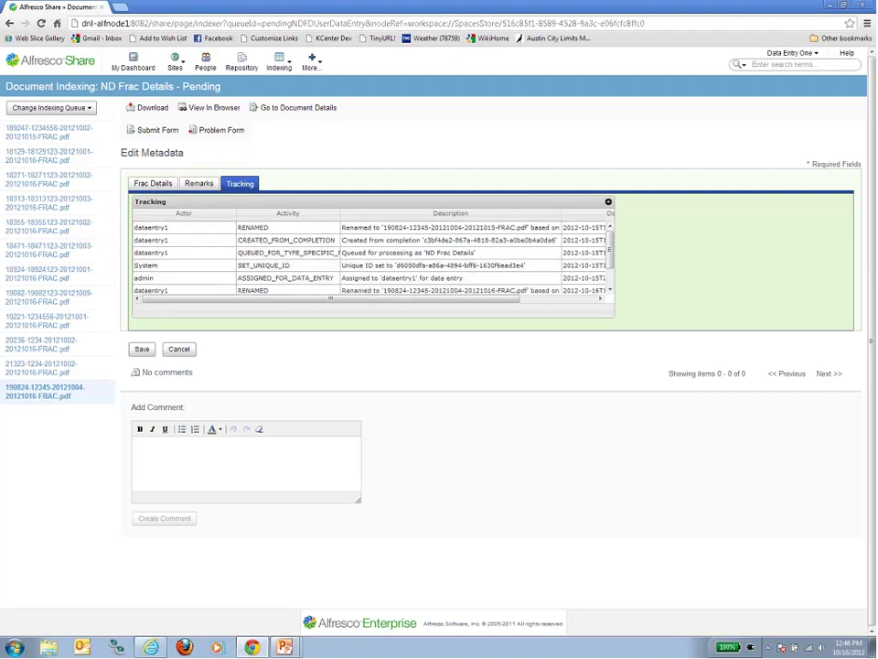
{"action": "key", "text": "alt+Tab"}
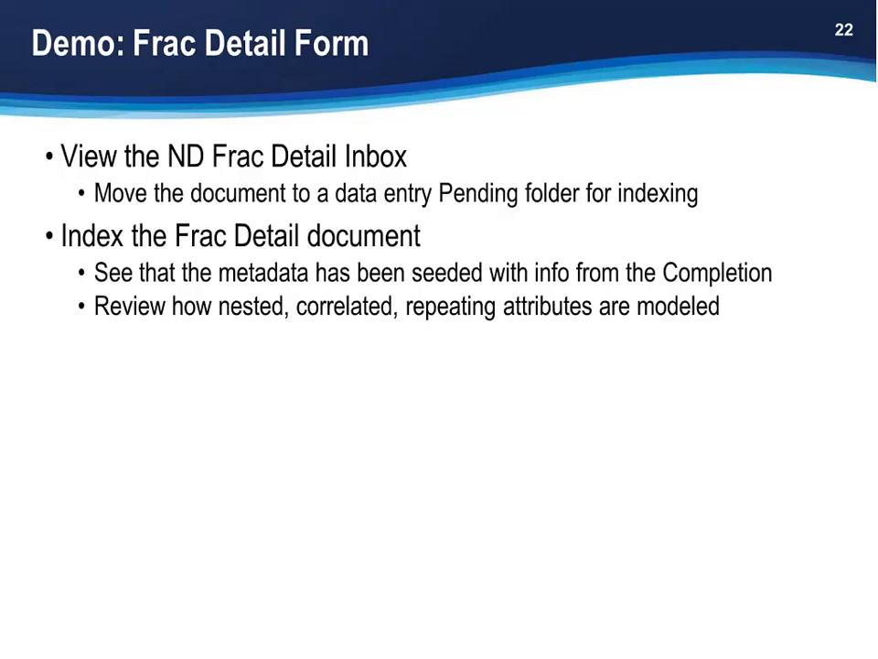
{"action": "key", "text": "Right"}
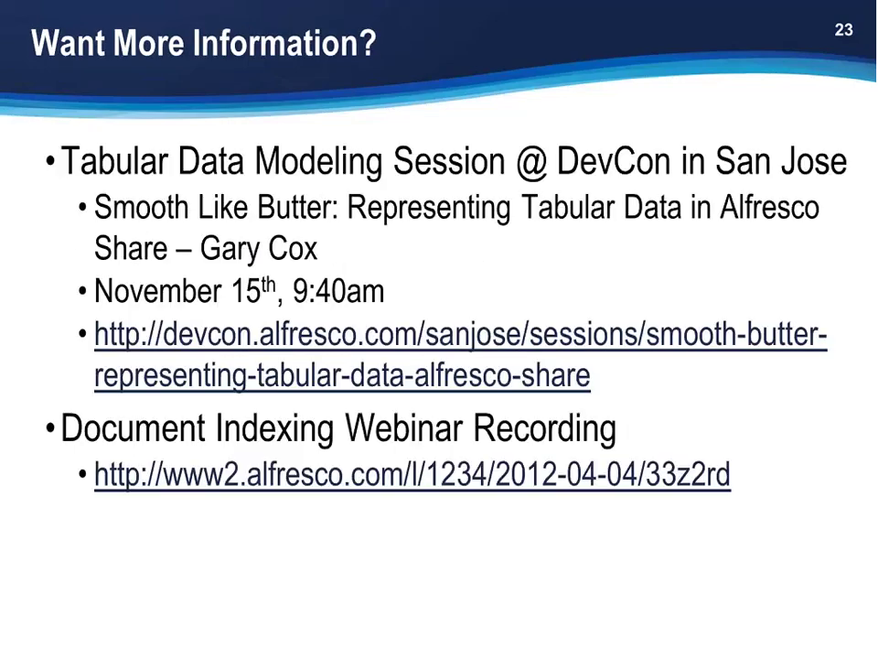